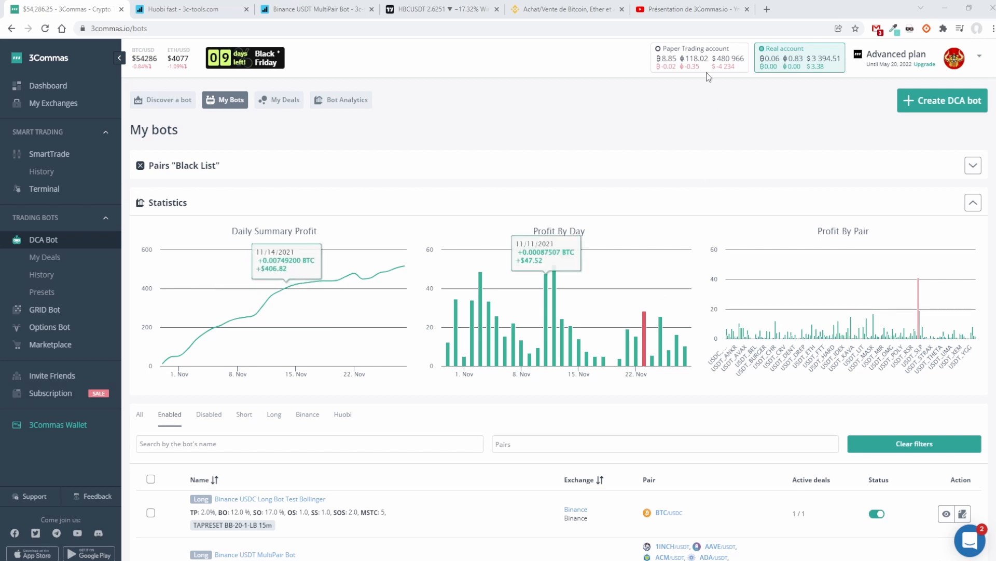
Step: Switch between the YouTube video "Présentation de 3Commas.io" and the 3Commas My bots page to present both
left_click(694, 9)
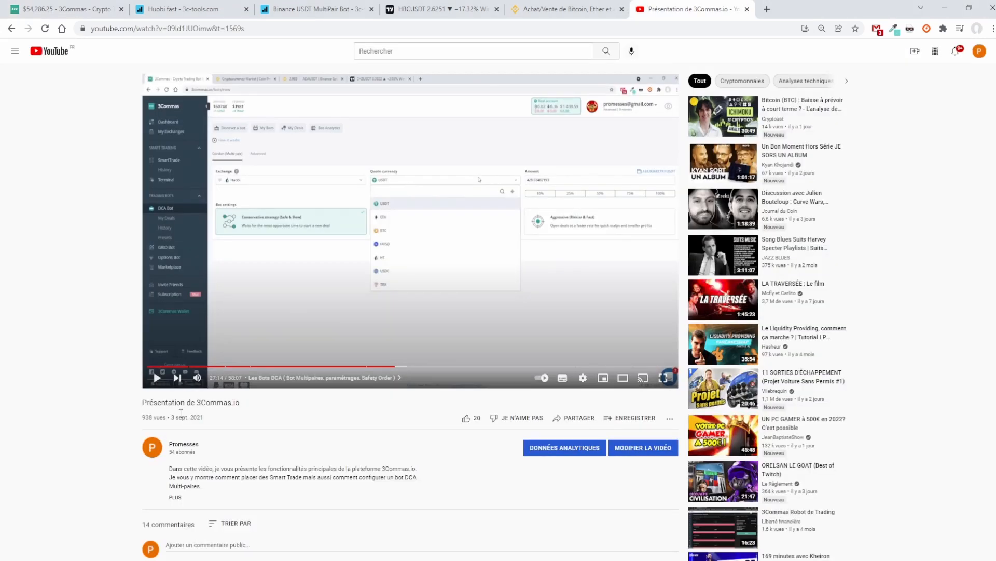
key("ctrl+1")
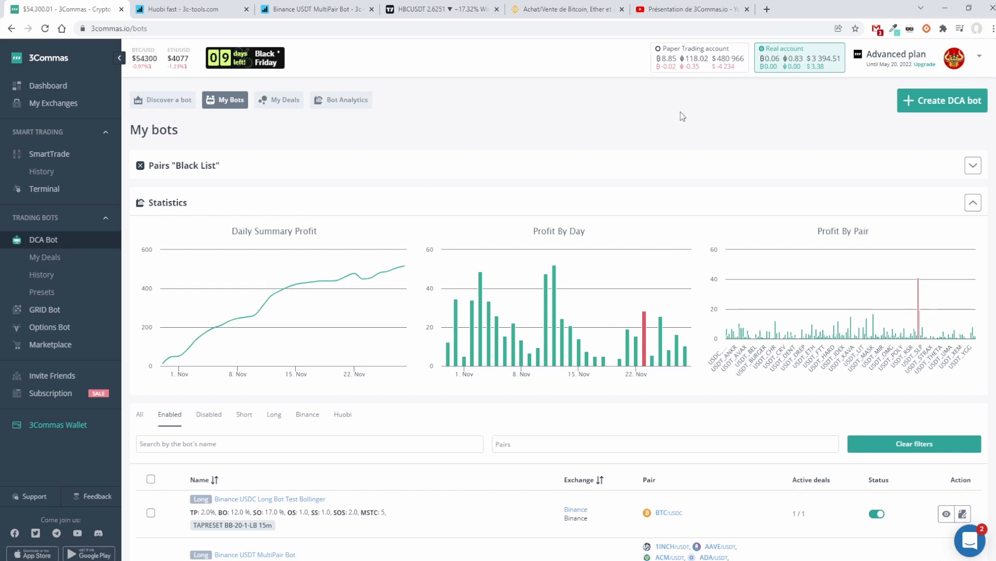
left_click(685, 9)
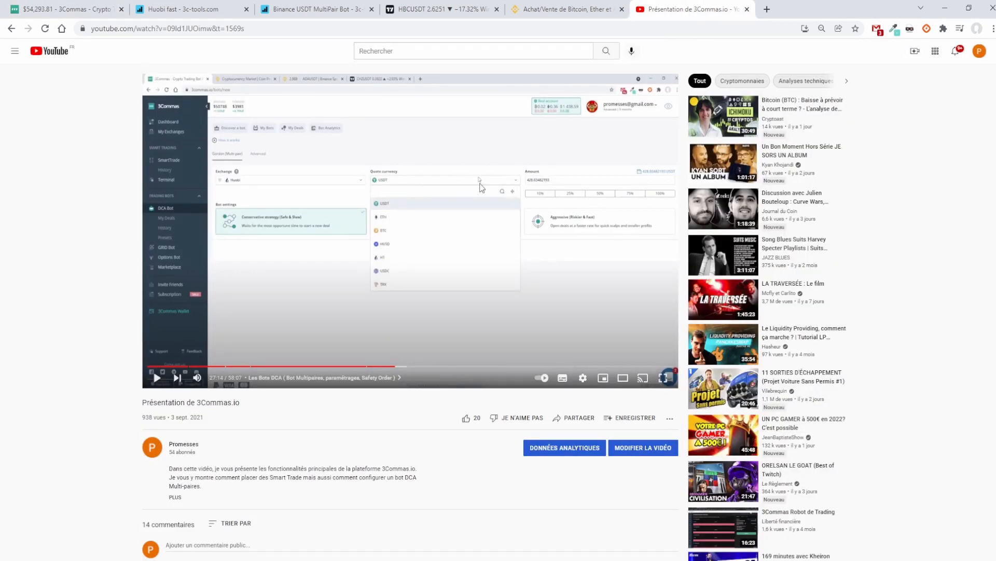
left_click(65, 8)
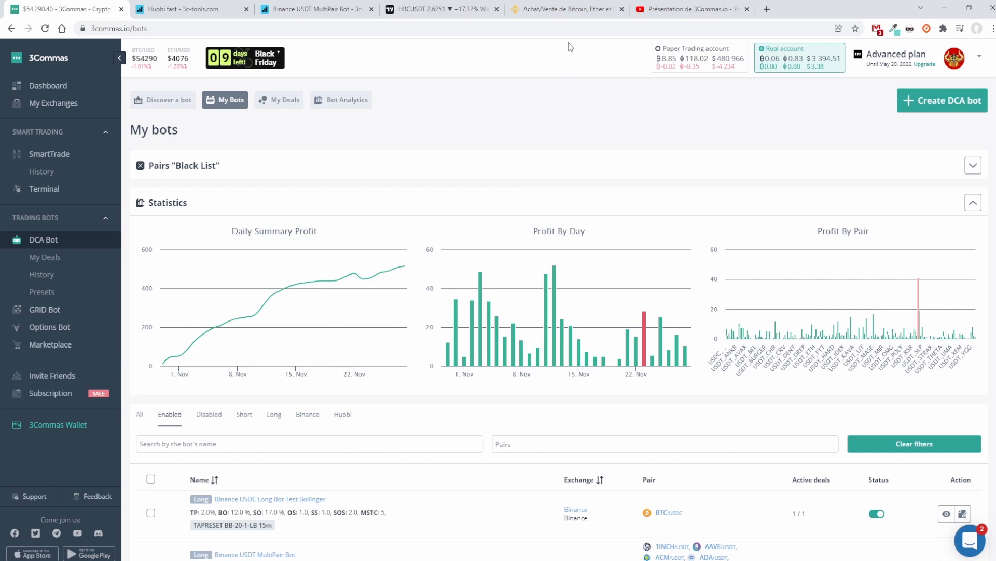
left_click(675, 9)
left_click(80, 5)
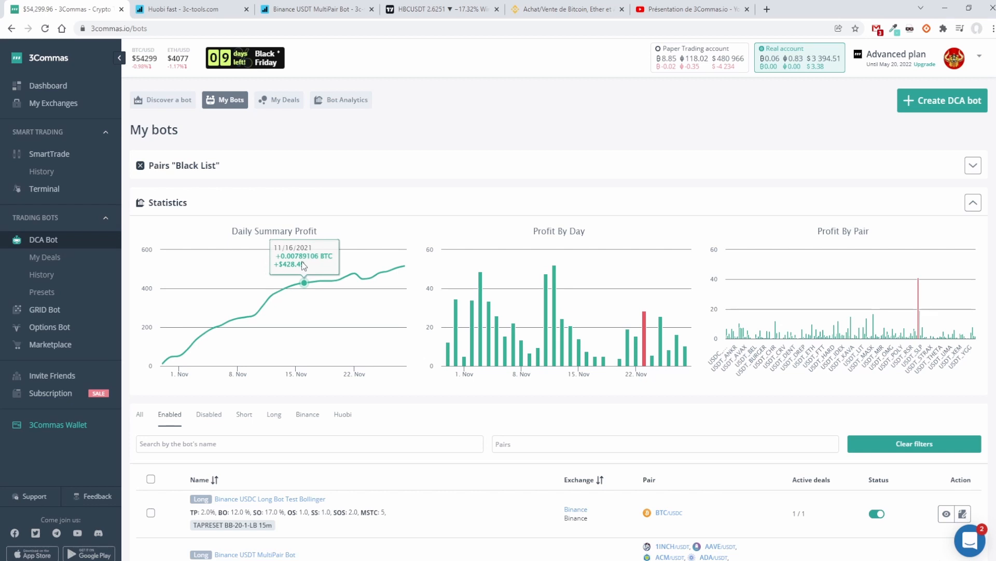
Step: Filter the bot list by Huobi and open the details of the "Huobi fast" bot
left_click(337, 415)
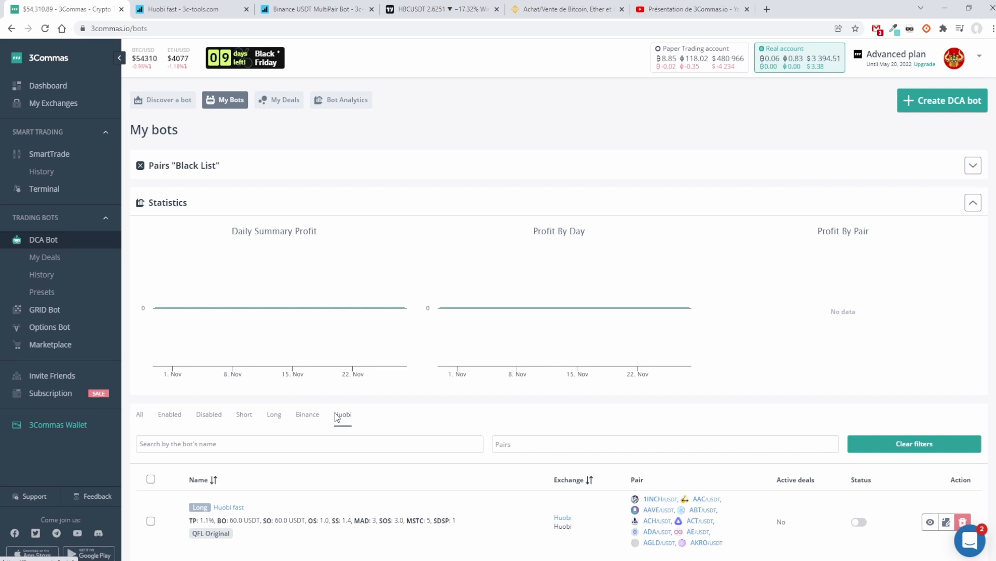
scroll(336, 416, "down", 2)
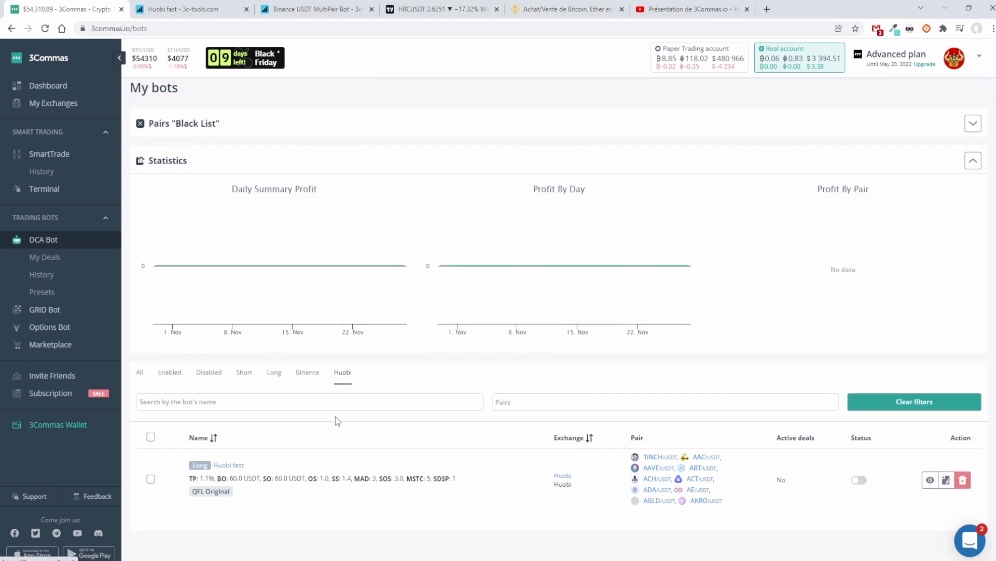
left_click(231, 446)
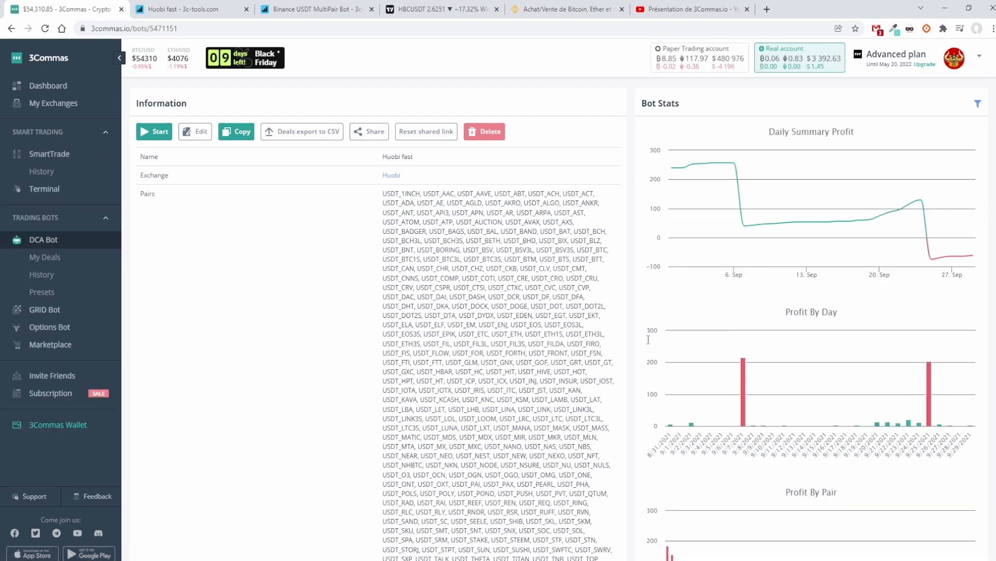
Step: Examine the Huobi fast bot's Daily Summary Profit and Profit By Day charts around the two sharp September losses
mouse_move(672, 173)
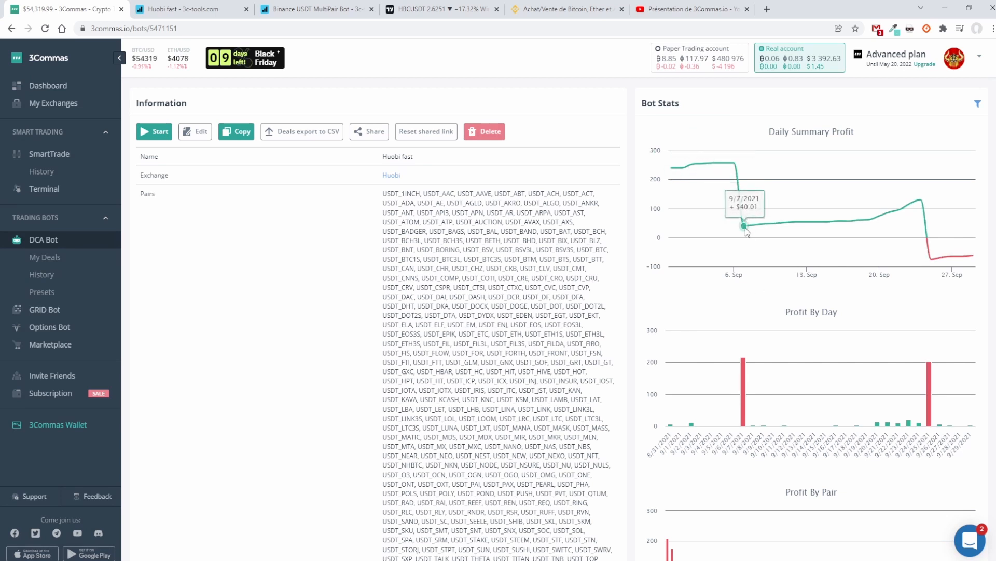
mouse_move(743, 390)
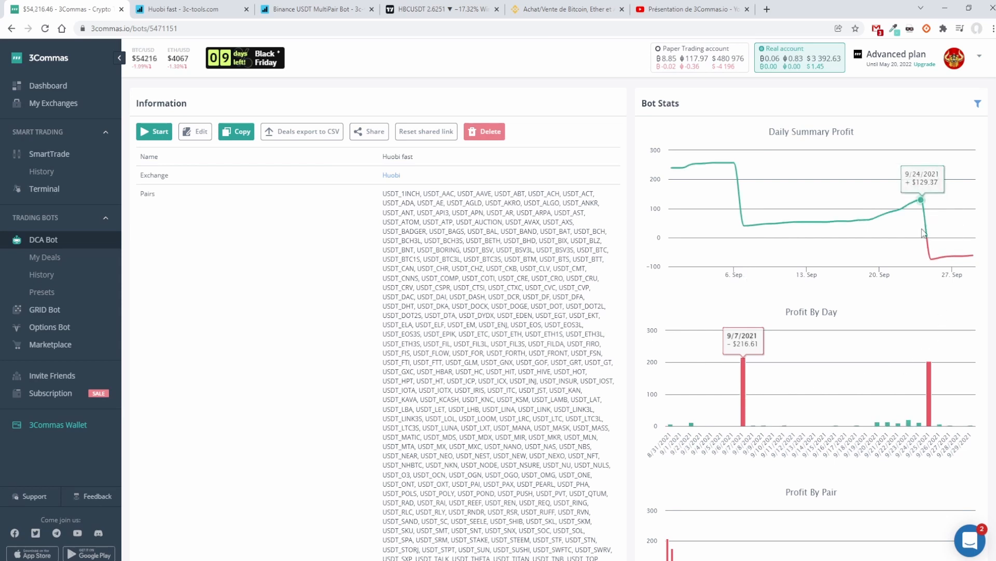
mouse_move(929, 262)
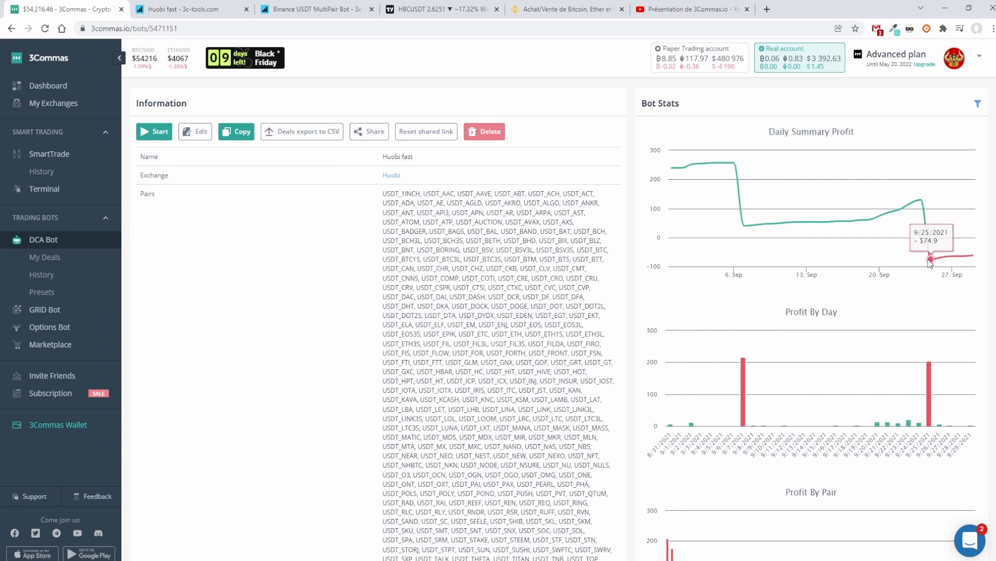
mouse_move(931, 378)
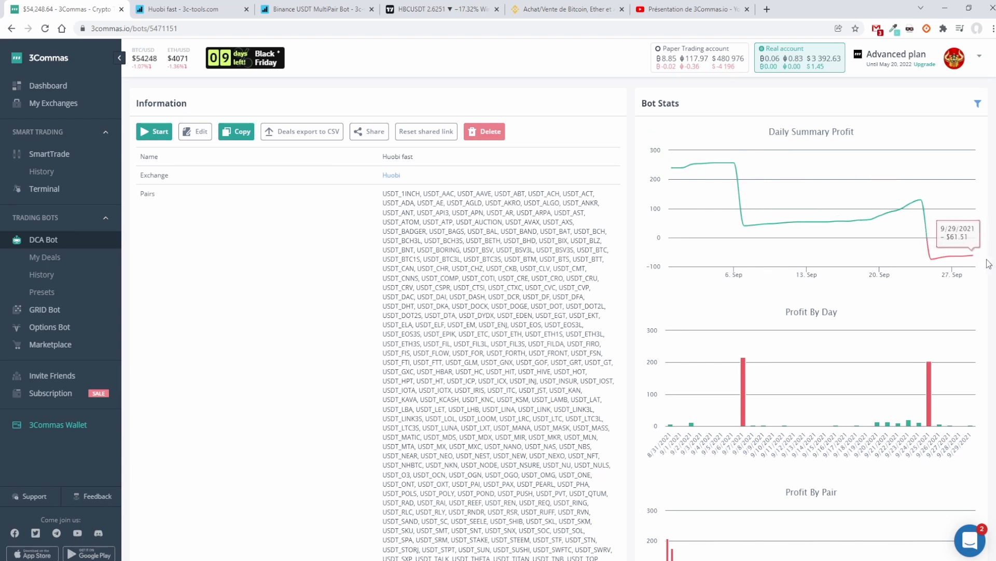
mouse_move(977, 262)
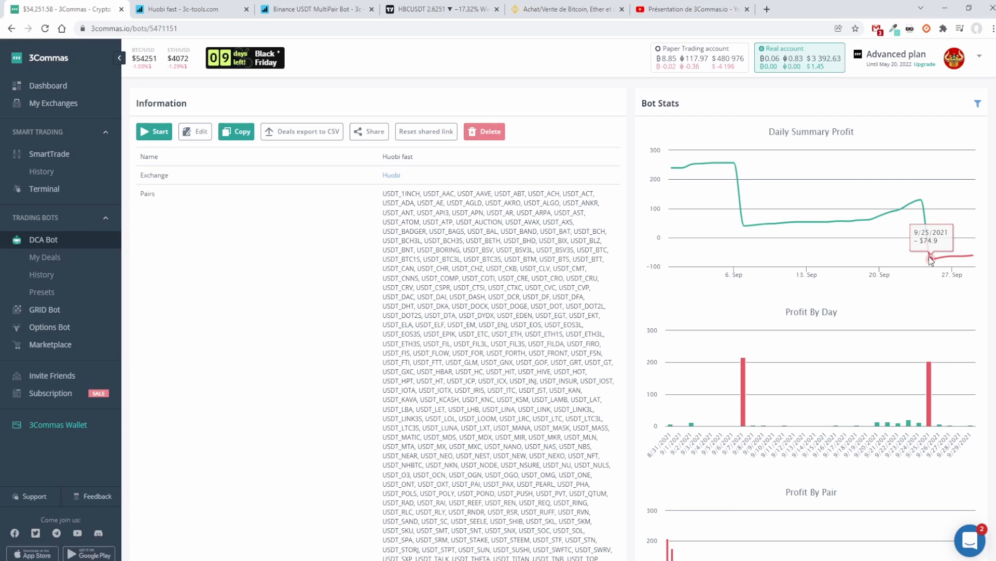
scroll(774, 300, "down", 3)
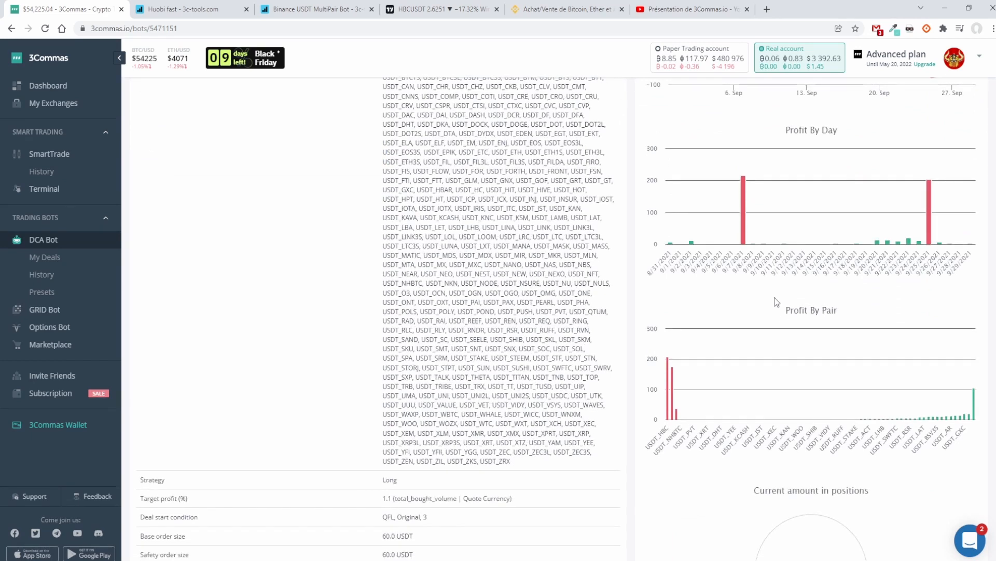
mouse_move(744, 223)
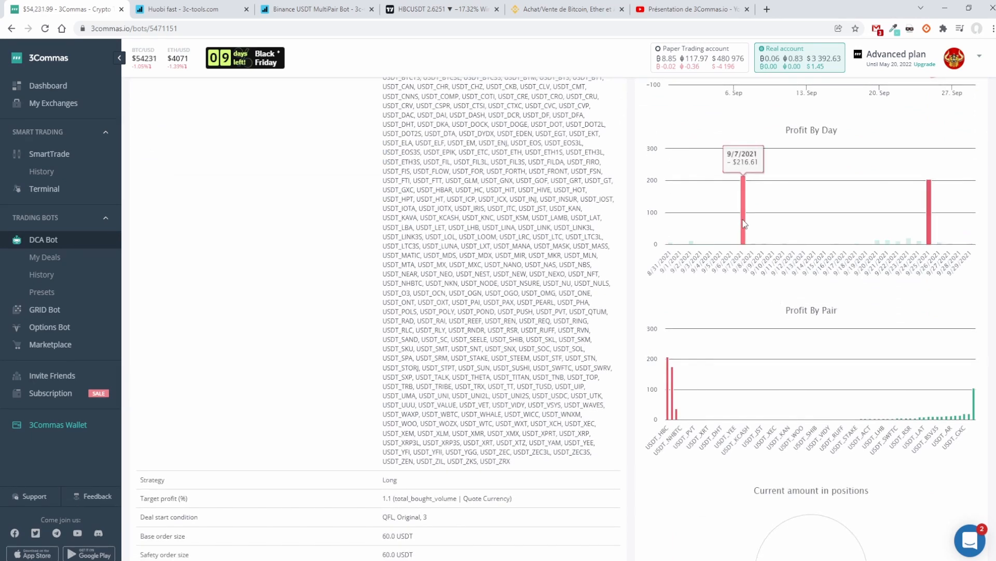
Step: Revisit the YouTube presentation video and recheck the first big loss in the Huobi fast bot's Profit By Day chart
left_click(690, 9)
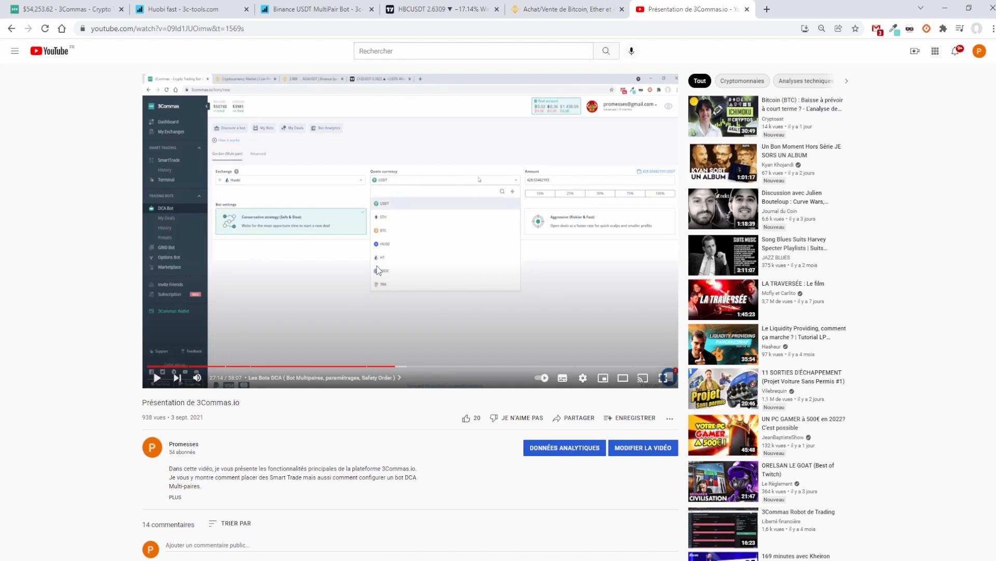
left_click(36, 10)
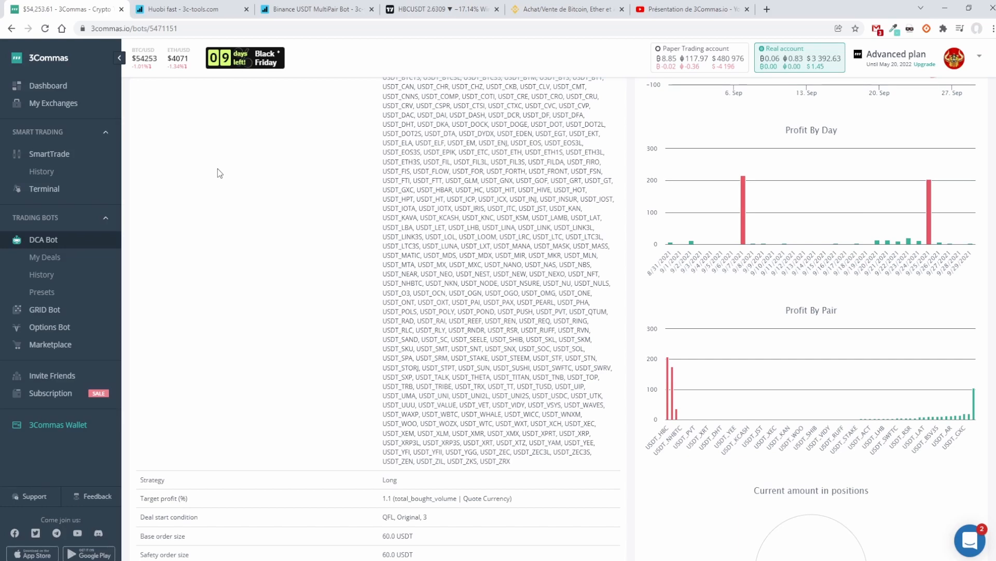
scroll(763, 298, "up", 3)
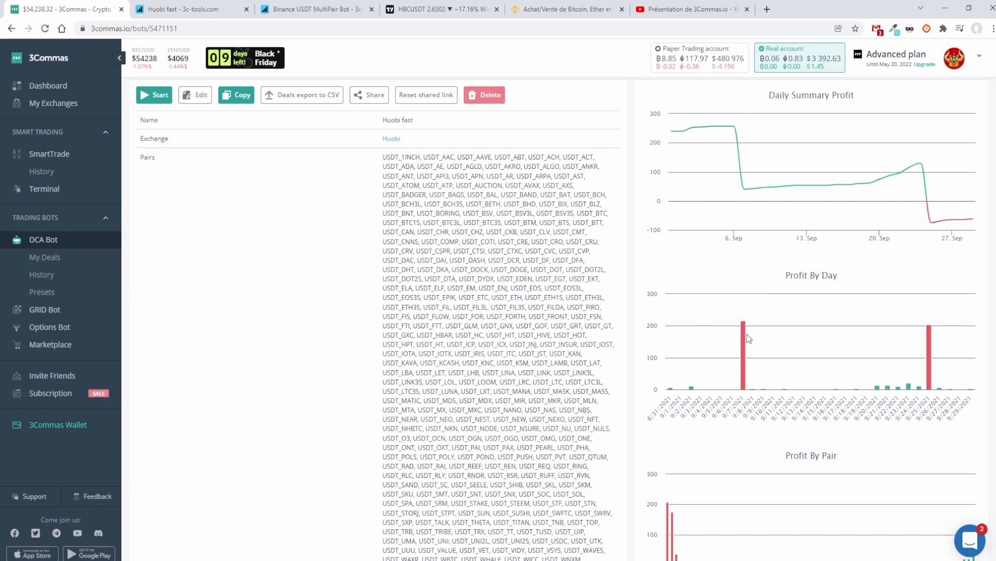
mouse_move(745, 344)
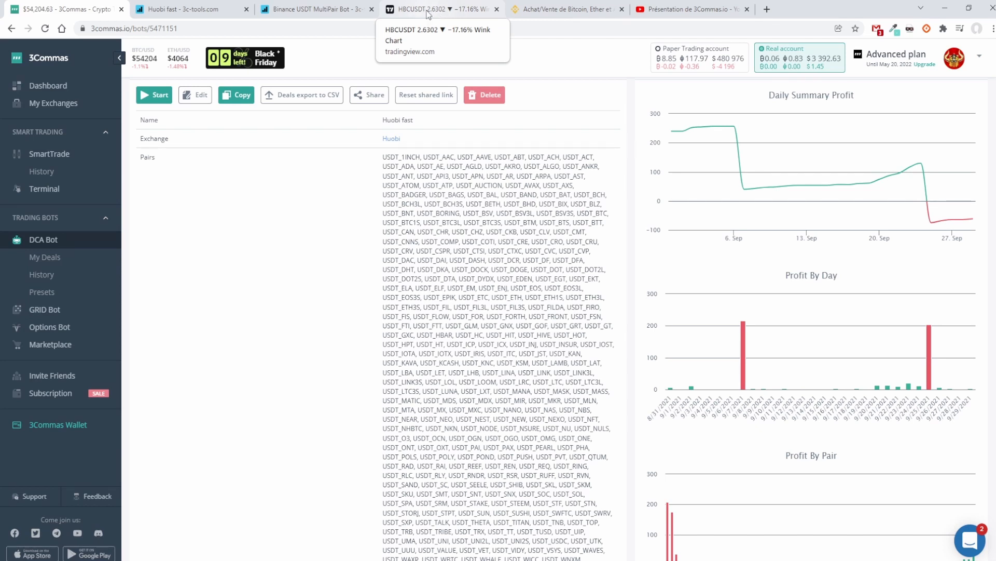
Step: Switch to TradingView and examine the HBCUSDT daily price history on Huobi, from the spring peak to the late-September collapse
left_click(427, 11)
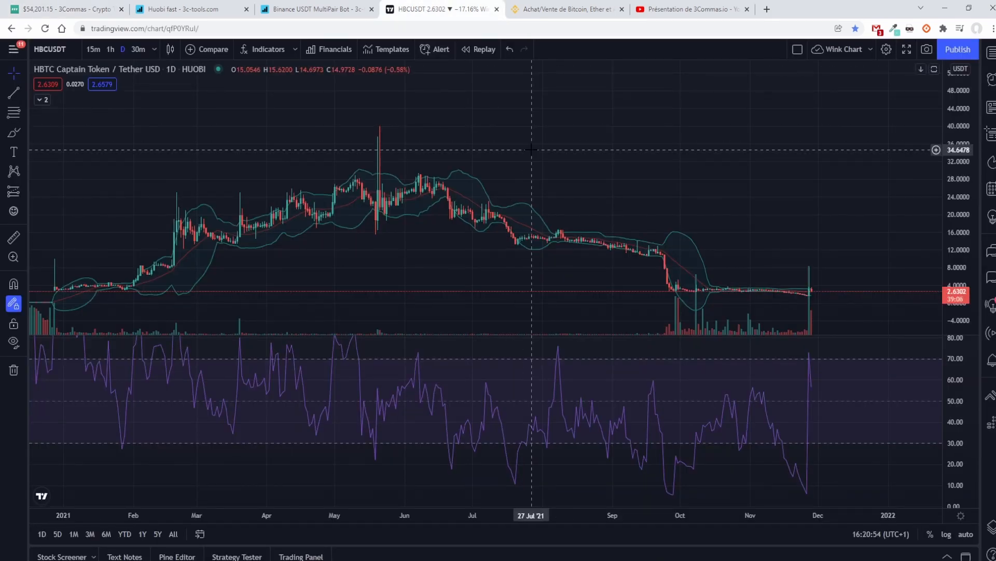
scroll(531, 150, "down", 3)
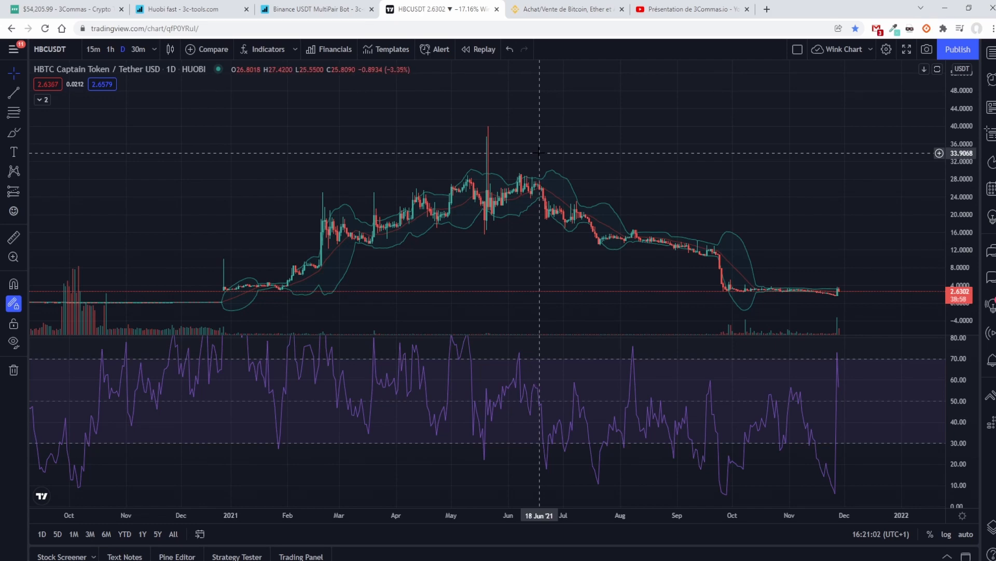
scroll(540, 151, "down", 4)
scroll(538, 151, "up", 6)
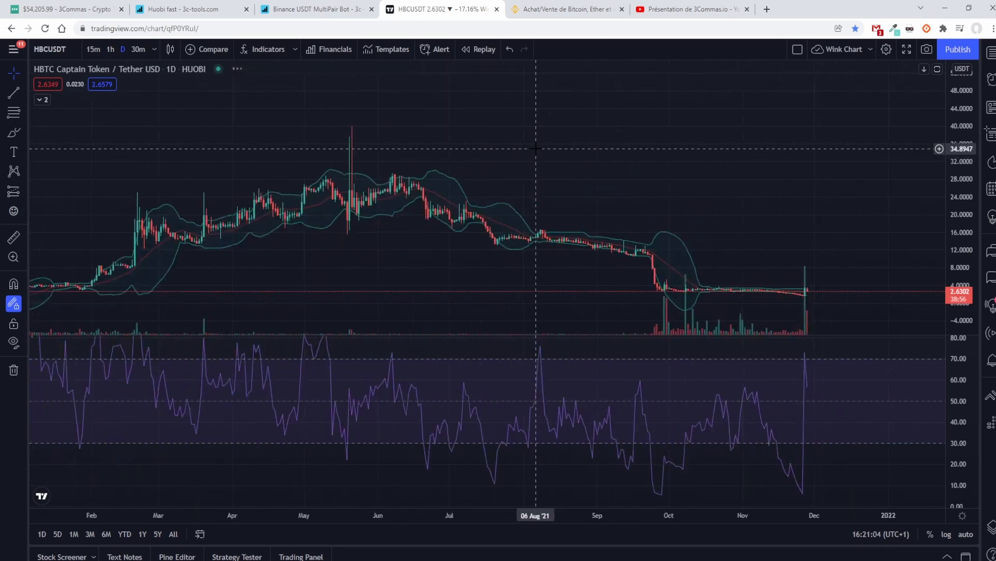
scroll(536, 149, "up", 5)
left_click_drag(429, 166, 678, 161)
scroll(502, 171, "up", 3)
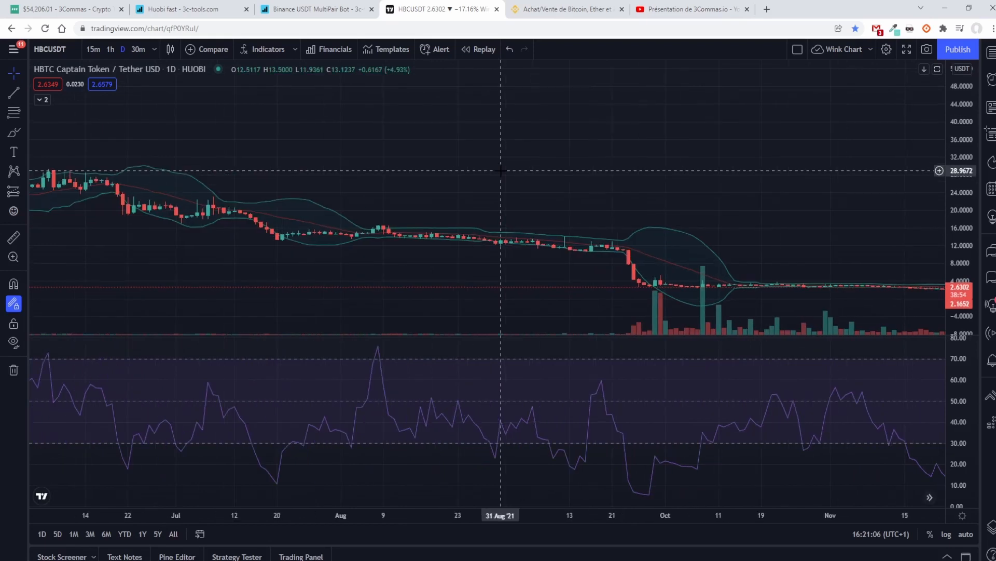
left_click_drag(500, 171, 780, 194)
left_click_drag(431, 161, 501, 164)
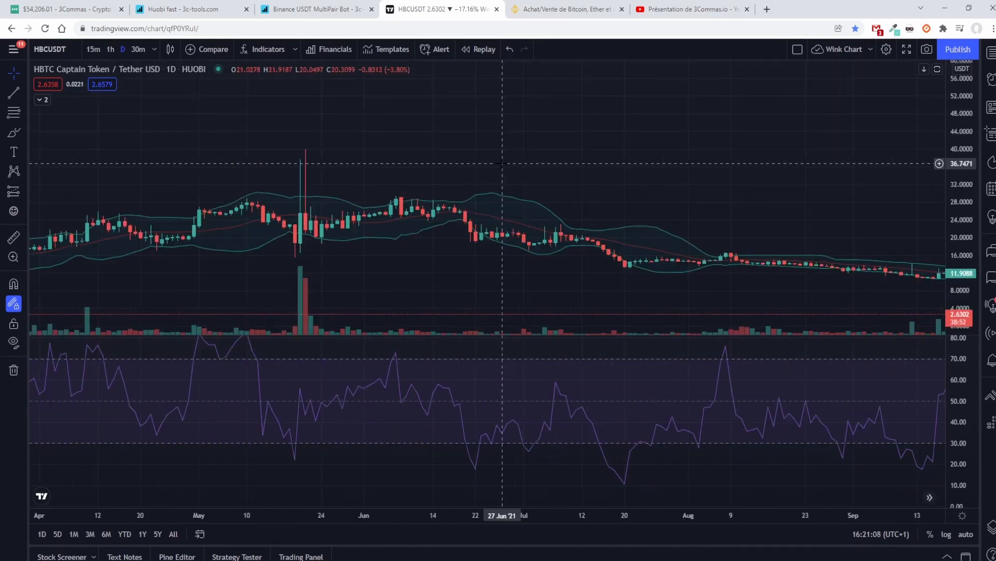
left_click_drag(731, 169, 292, 119)
left_click_drag(500, 198, 401, 171)
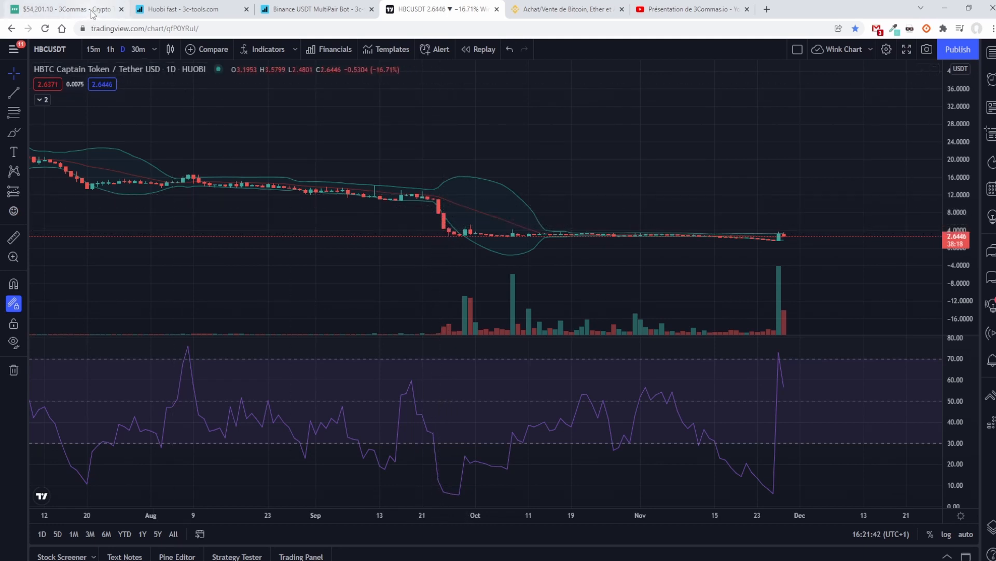
Step: Return to the Huobi fast bot in 3Commas and review its late-September loss in the profit charts
key("ctrl+1")
mouse_move(929, 351)
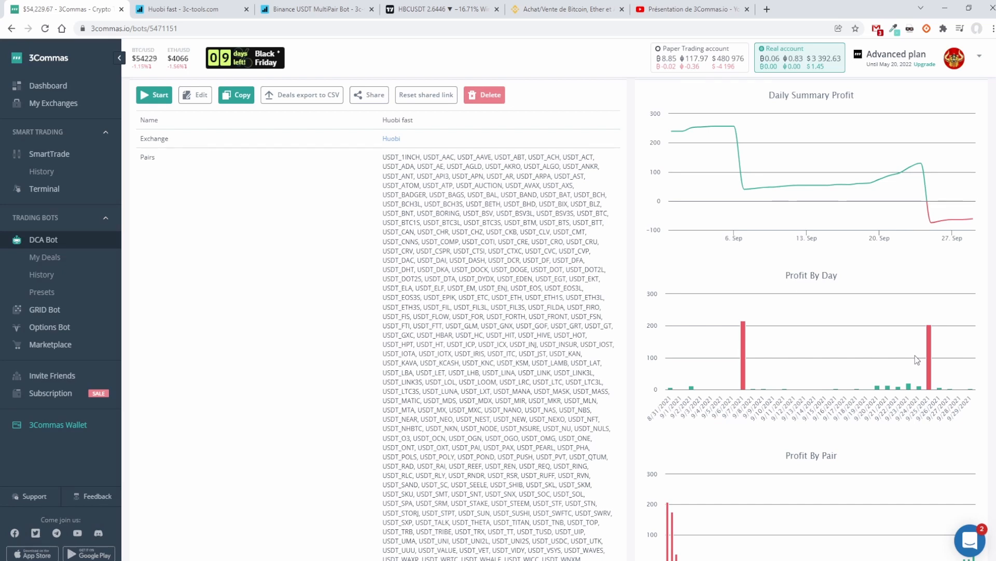
scroll(888, 338, "up", 1)
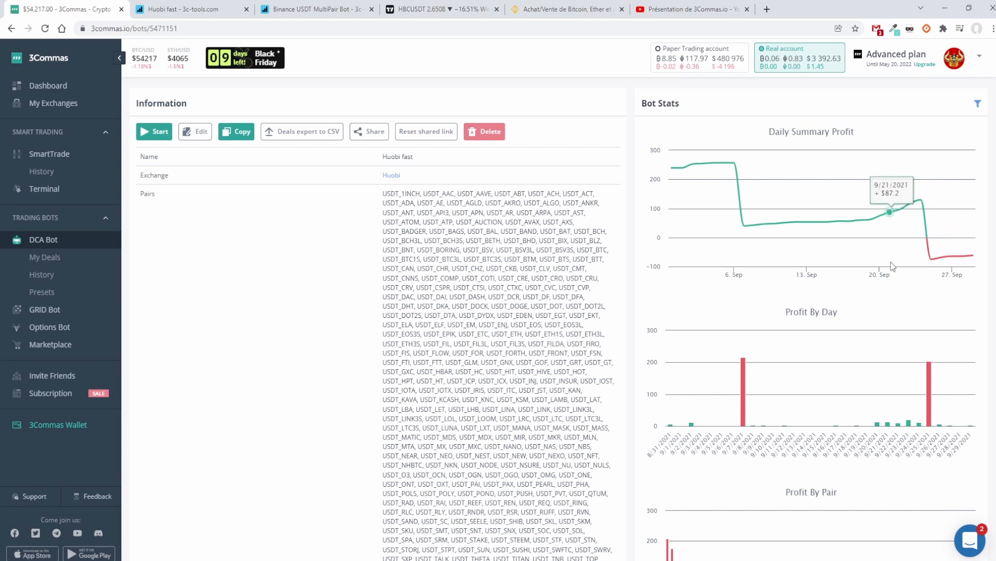
Step: Go back to the DCA bot list and filter it by Binance
left_click(45, 241)
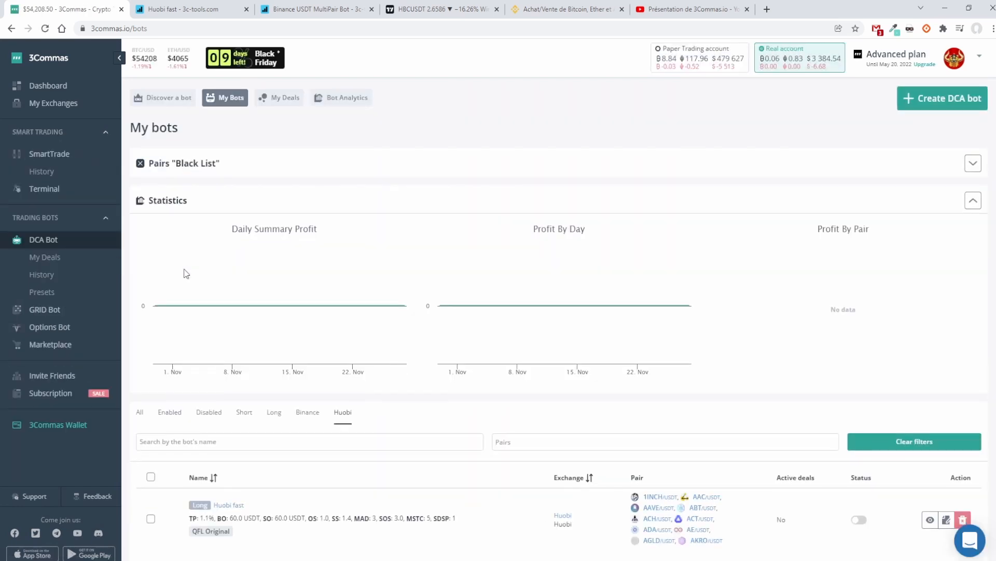
scroll(248, 367, "down", 1)
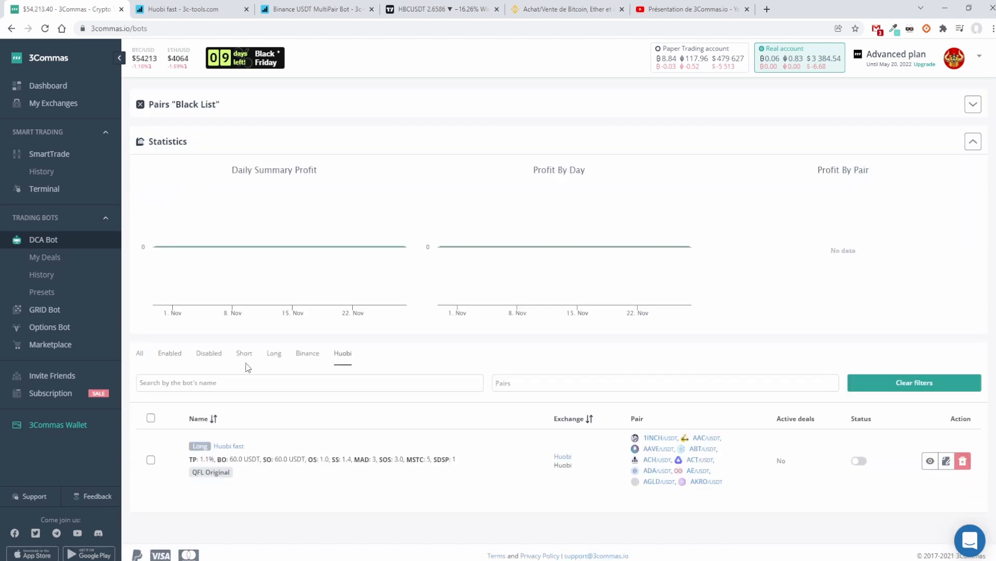
left_click(313, 356)
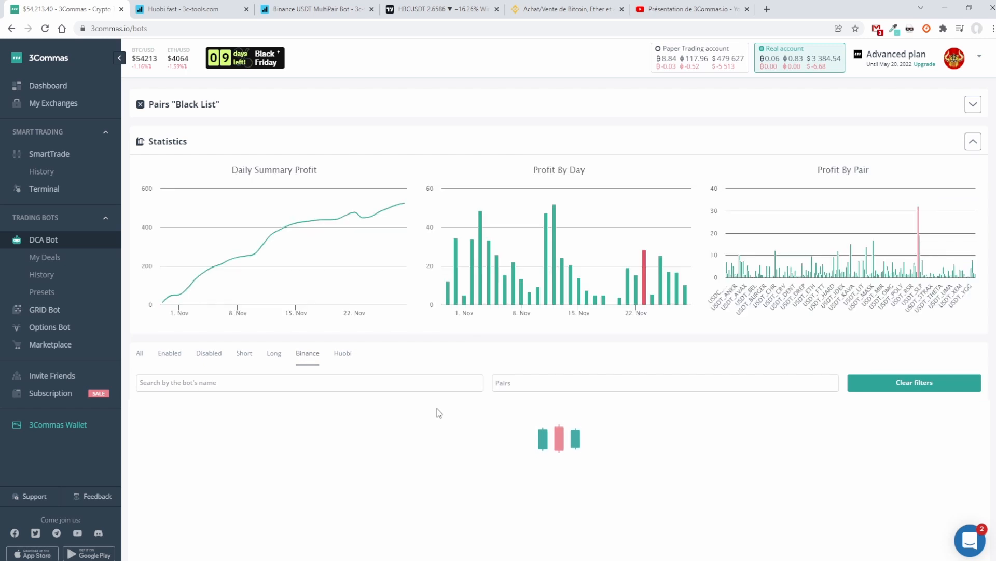
Step: Select the Binance USDC Long Bot Test Bollinger and the Binance USDT MultiPair Bot to view their profit statistics
scroll(439, 413, "down", 3)
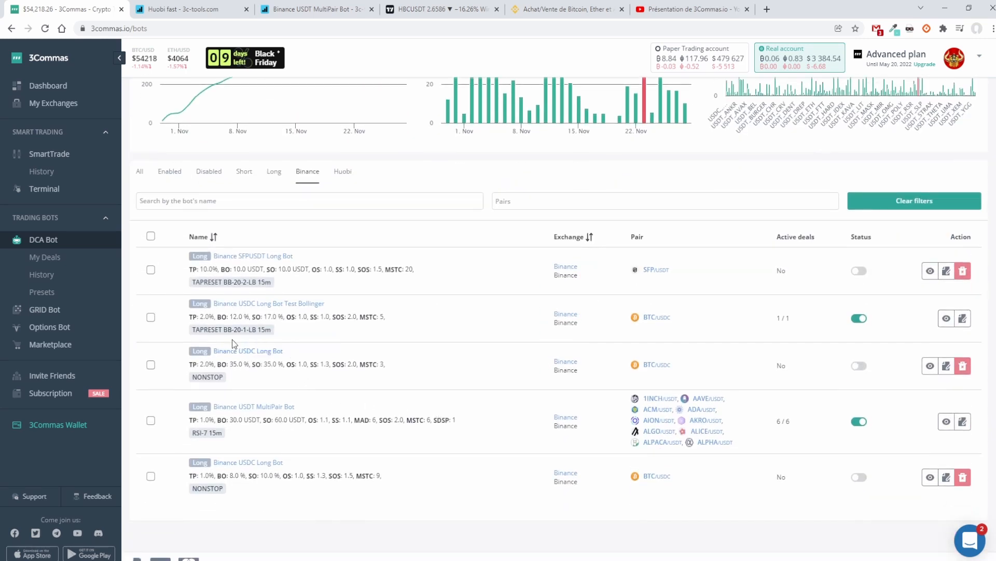
left_click(150, 318)
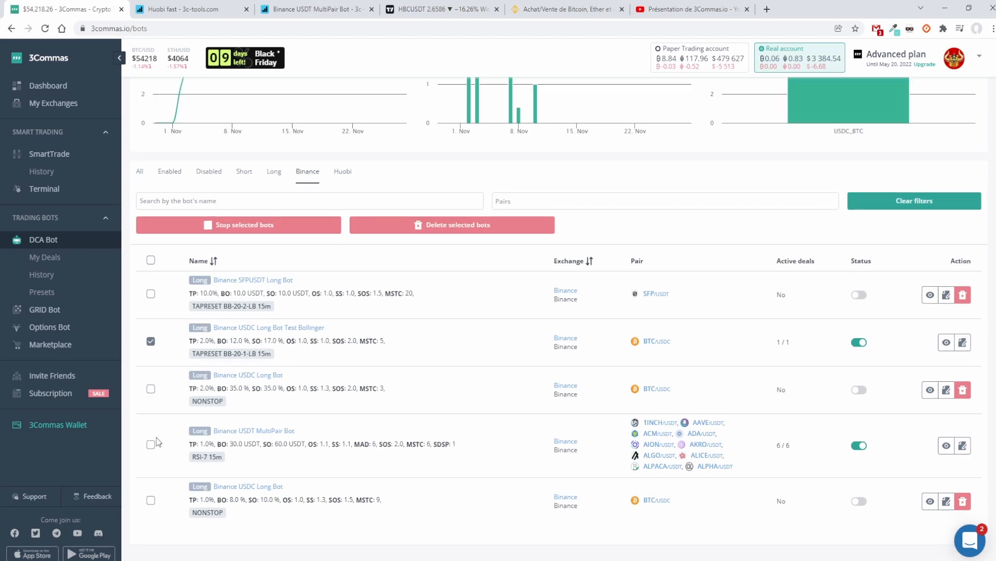
left_click(150, 447)
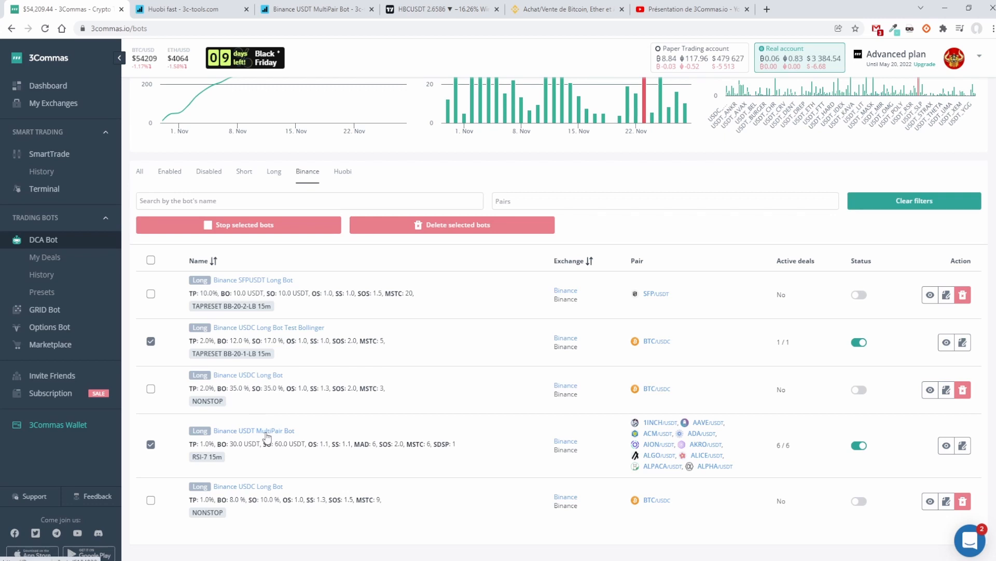
left_click(151, 378)
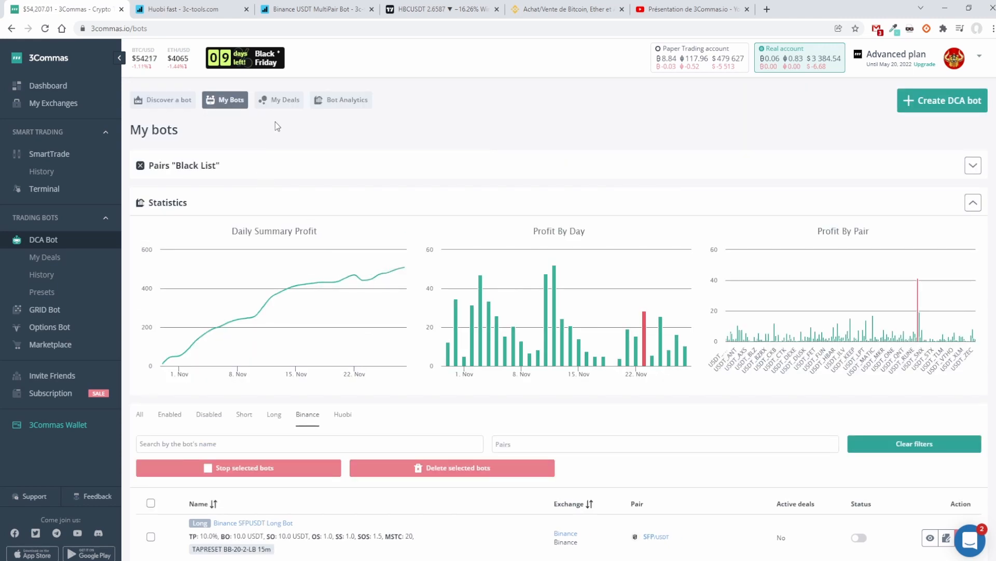
Step: Switch to 3c-tools to view the gains and latest deals of the Binance USDT MultiPair Bot
left_click(314, 14)
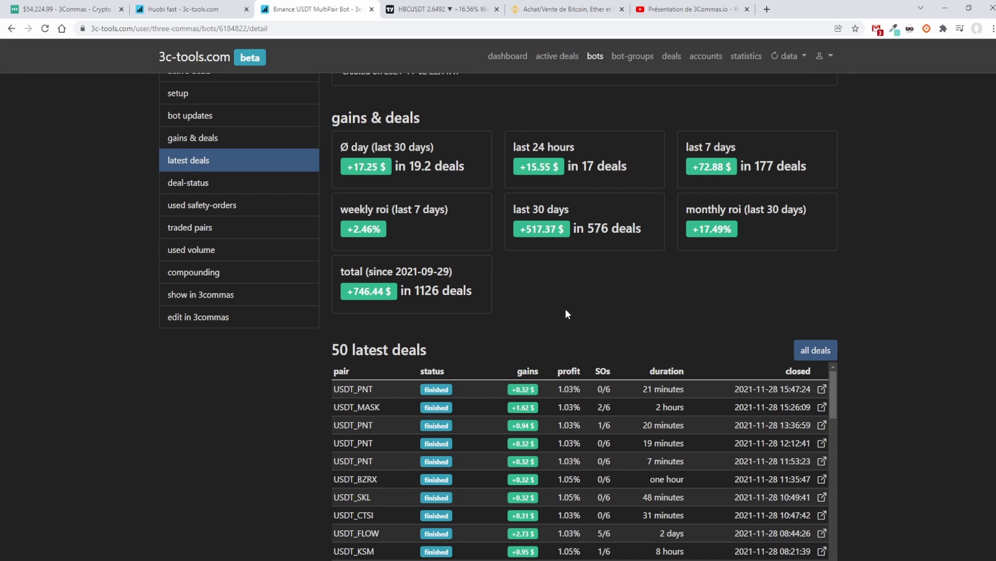
Step: Review the gains and deals of the Binance USDT MultiPair Bot, highlighting its monthly ROI and total gain since 2021-09-29
scroll(567, 313, "up", 4)
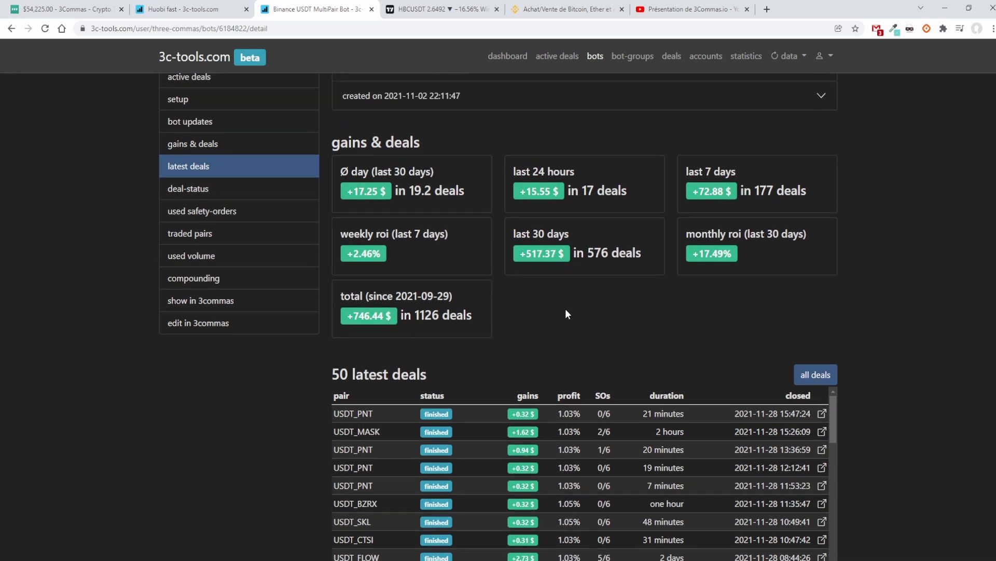
scroll(567, 313, "down", 4)
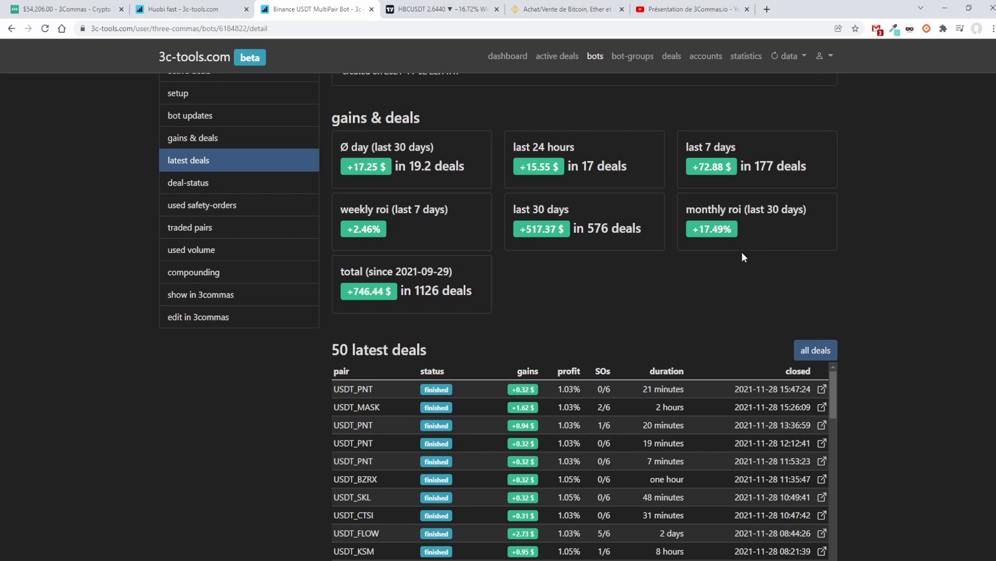
left_click_drag(740, 247, 734, 242)
scroll(489, 290, "down", 1)
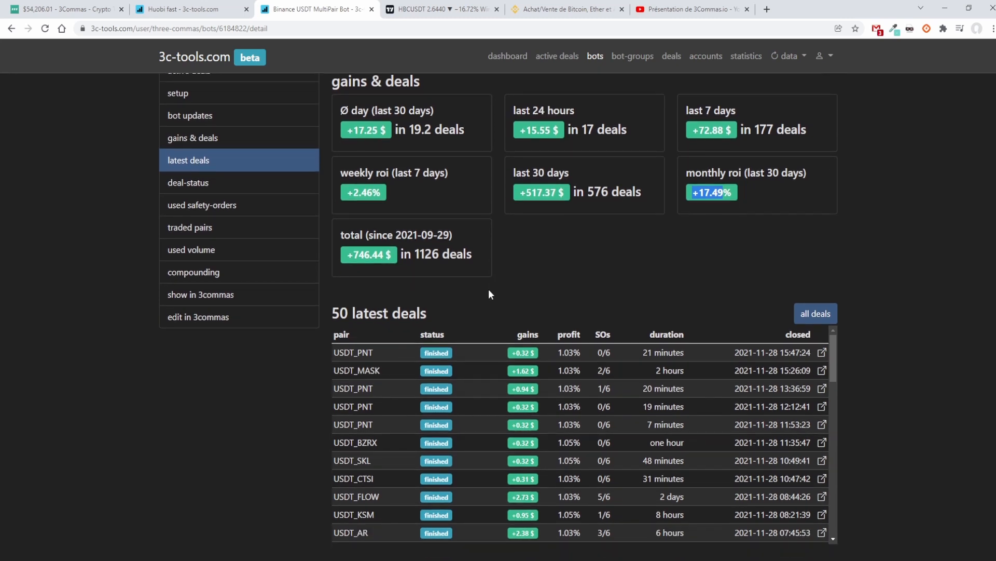
left_click_drag(473, 255, 347, 254)
left_click(449, 266)
left_click_drag(417, 254, 439, 262)
left_click(439, 262)
Step: Examine the bot's month table together with its general details and list of traded pairs
scroll(439, 263, "up", 4)
scroll(525, 337, "up", 10)
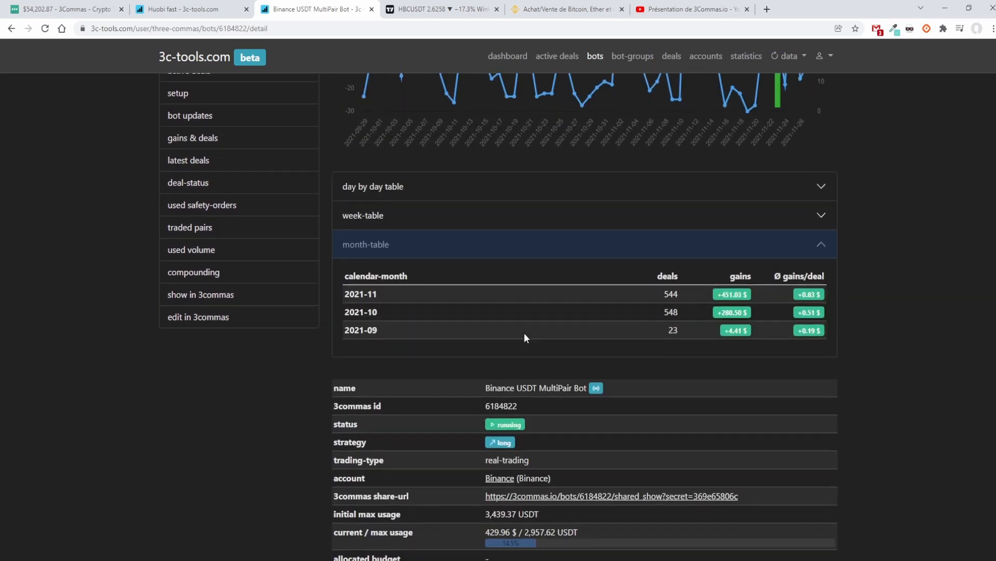
scroll(524, 332, "down", 5)
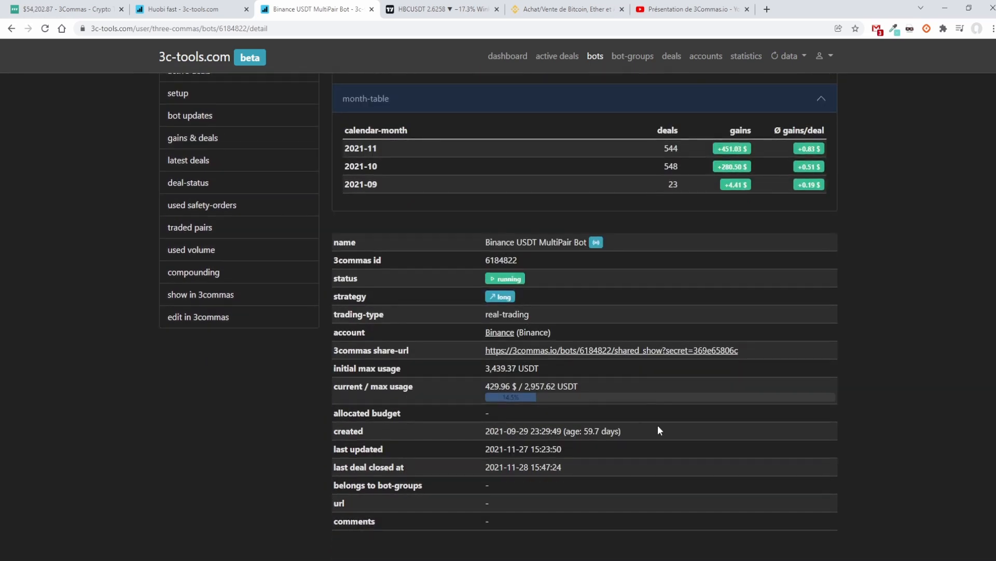
scroll(659, 425, "down", 12)
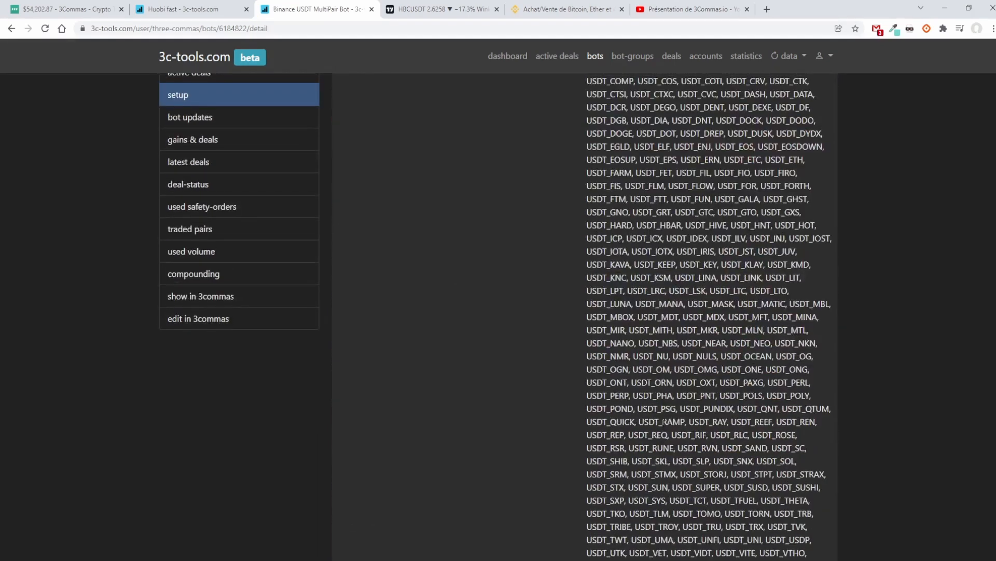
scroll(663, 419, "up", 8)
scroll(662, 419, "up", 10)
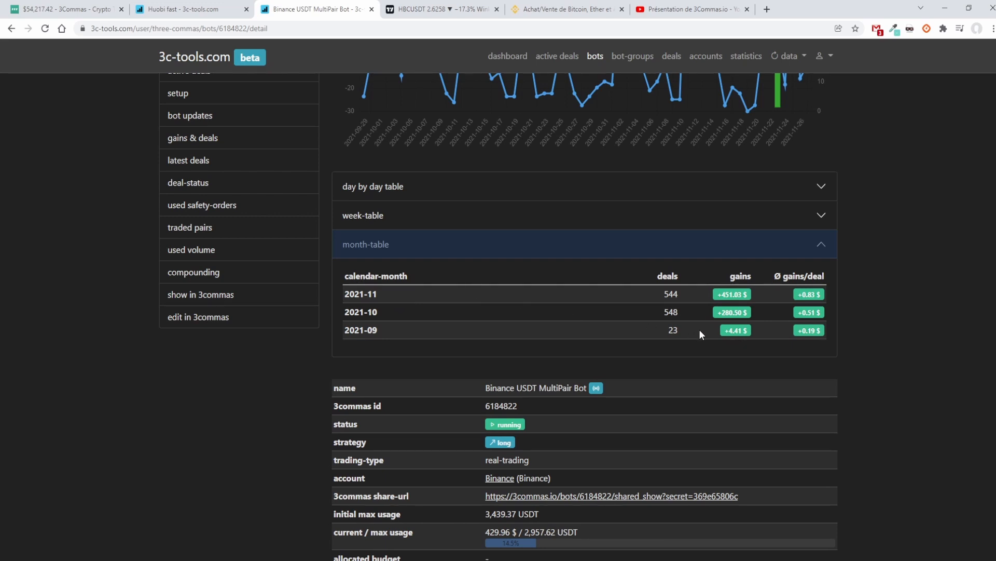
Step: Toggle the day-by-day, week and month tables of the bot's gains
left_click(407, 194)
left_click(409, 201)
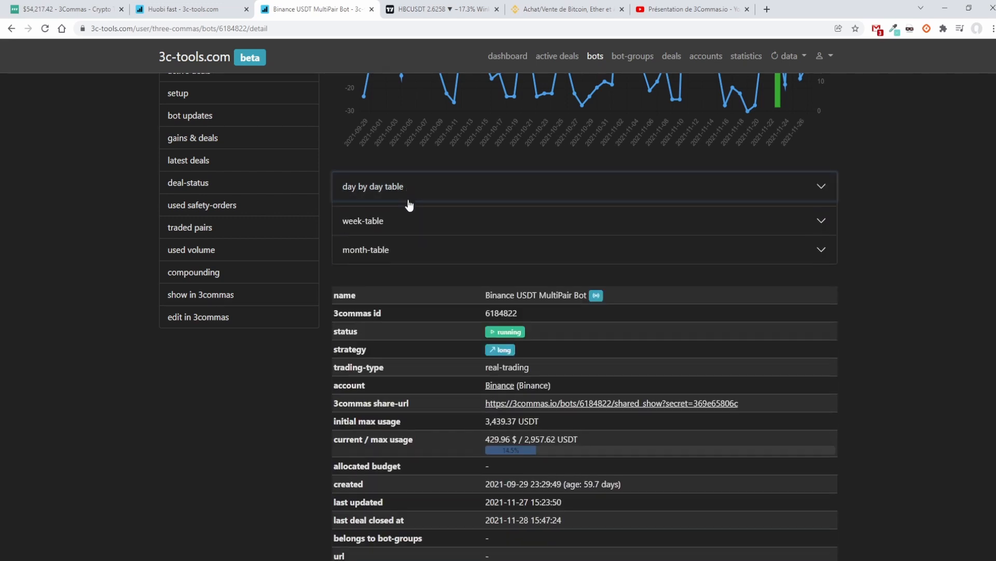
left_click(403, 220)
left_click(403, 220)
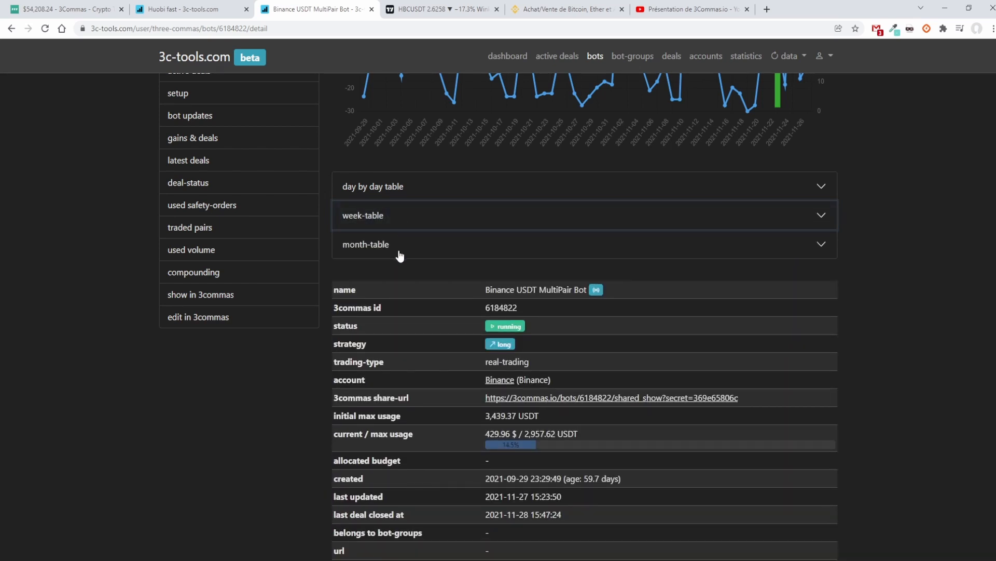
left_click(400, 254)
Step: Switch to 3Commas and open the Binance USDT MultiPair Bot to examine its daily summary profit
key("ctrl+1")
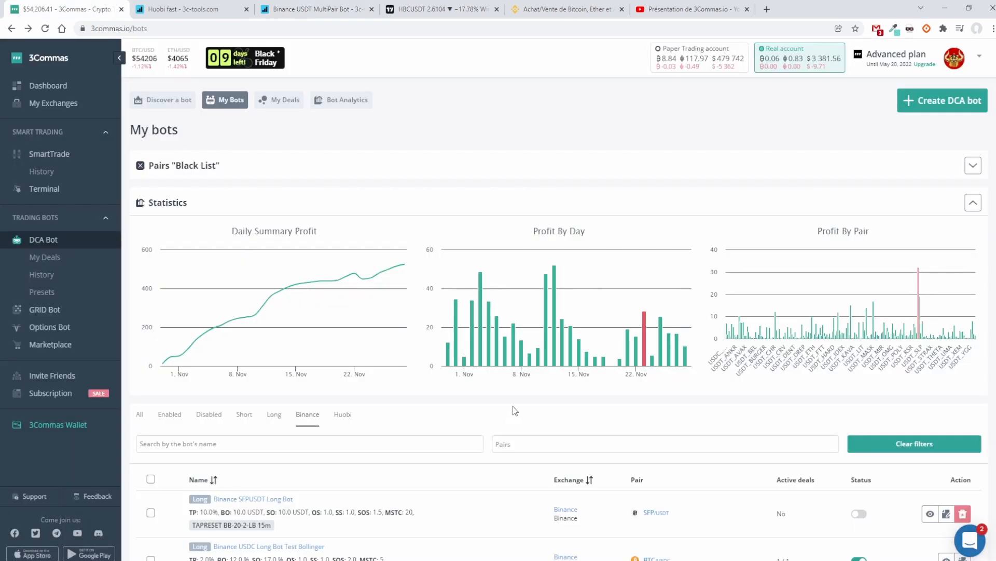
scroll(310, 417, "down", 4)
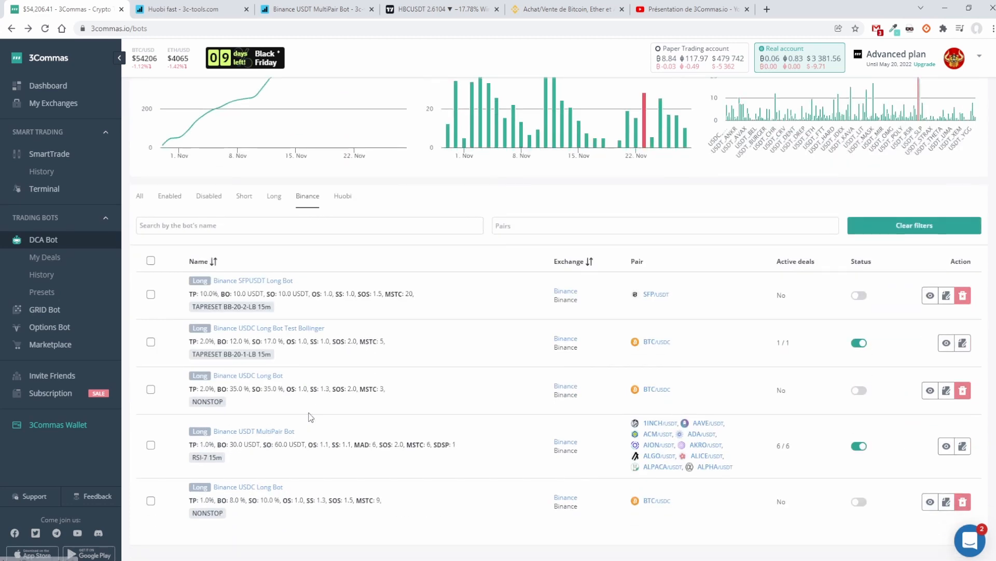
scroll(306, 420, "down", 1)
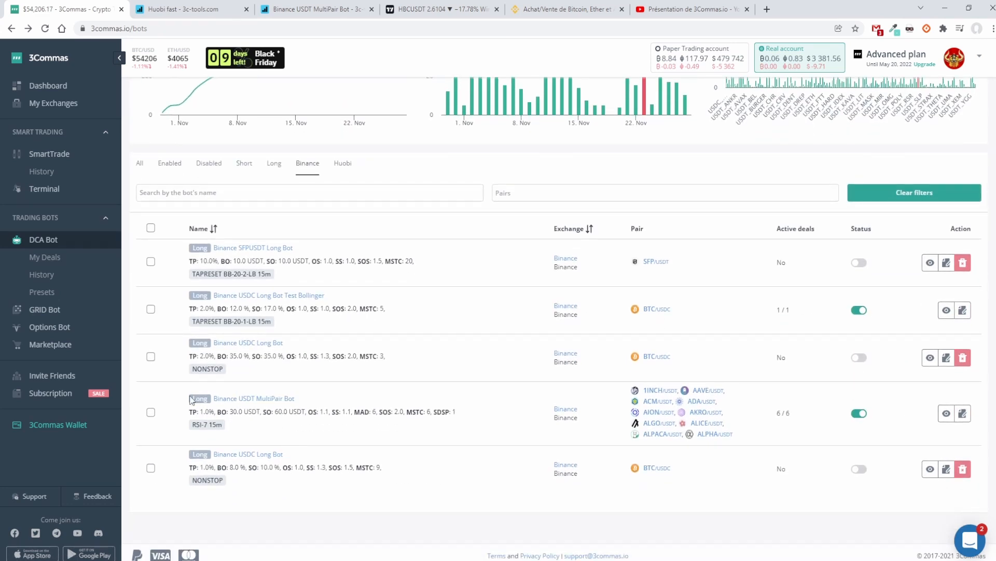
left_click(271, 399)
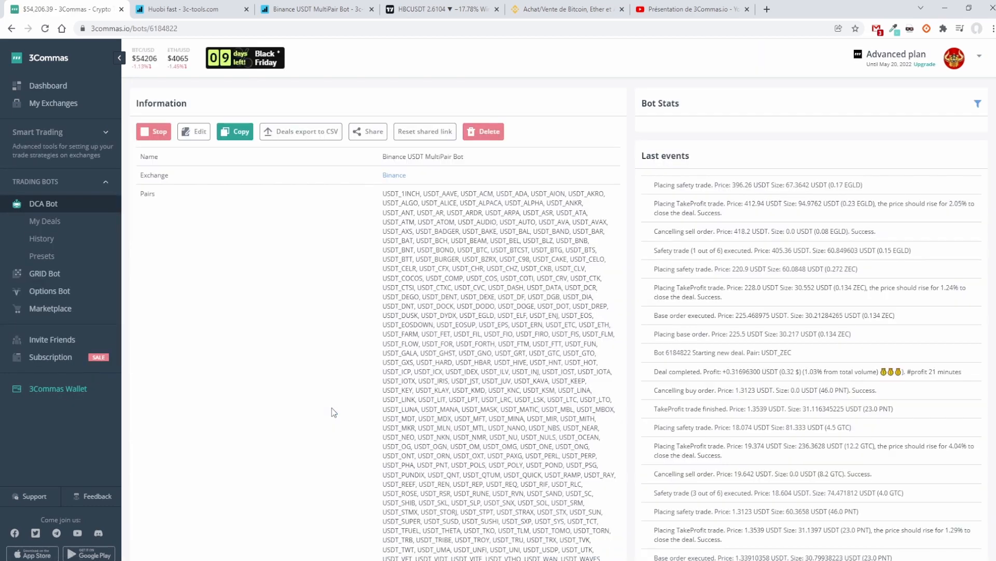
scroll(343, 409, "down", 10)
scroll(356, 405, "up", 7)
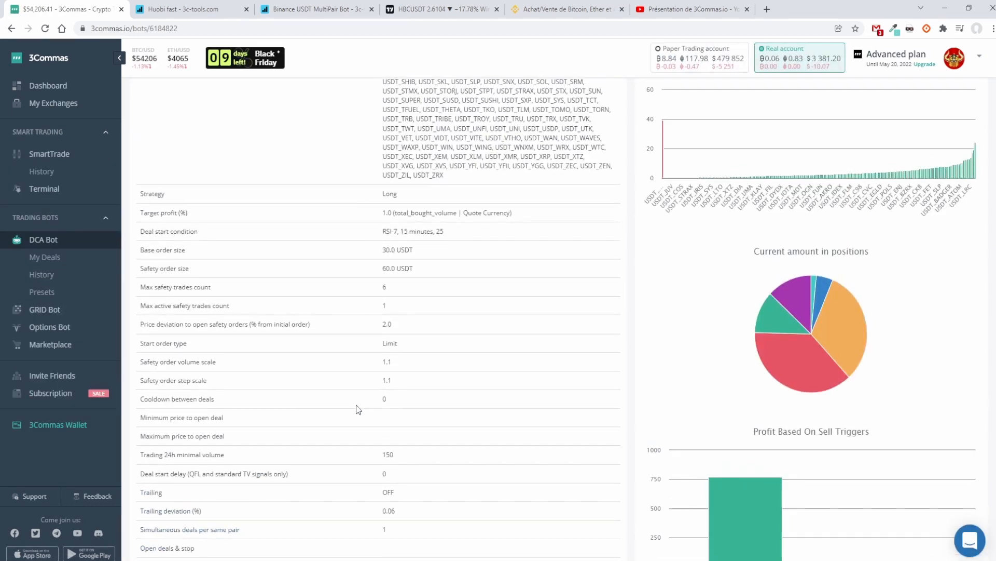
scroll(356, 410, "up", 4)
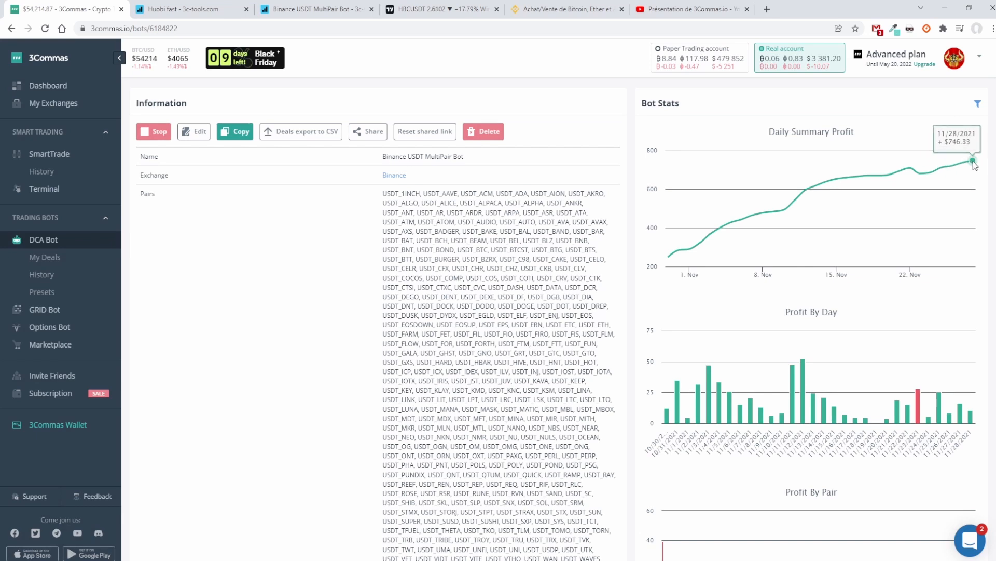
Step: Highlight the completed deals profit in the bot's stats and inspect the current amount in positions by pair
scroll(467, 321, "down", 20)
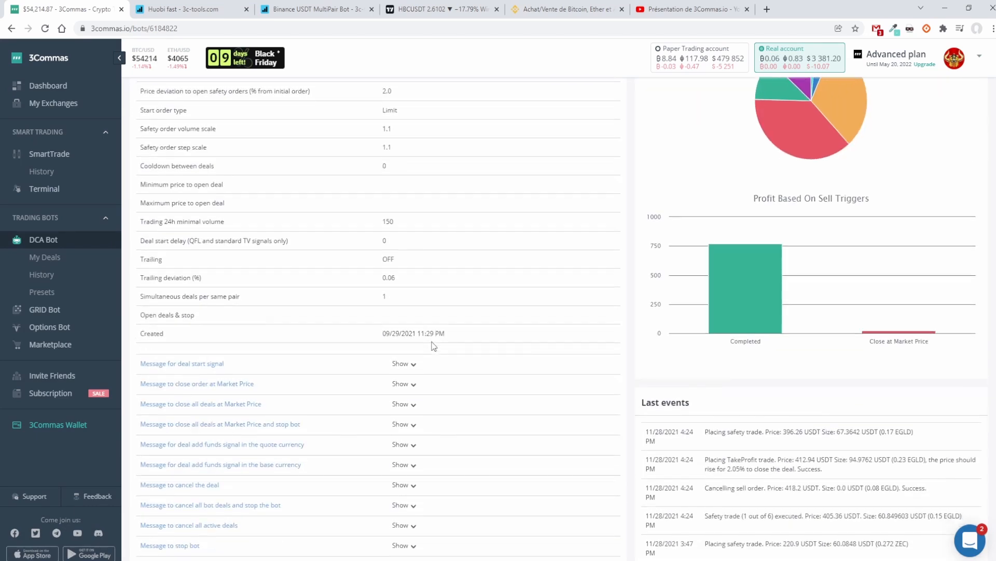
scroll(422, 362, "down", 1)
left_click_drag(531, 304, 150, 309)
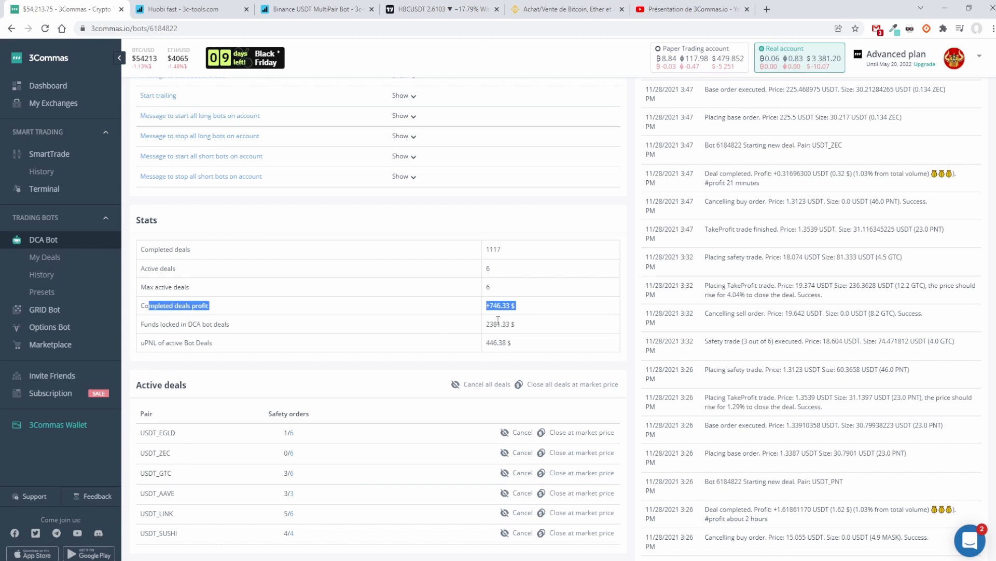
left_click(517, 306)
scroll(573, 323, "up", 8)
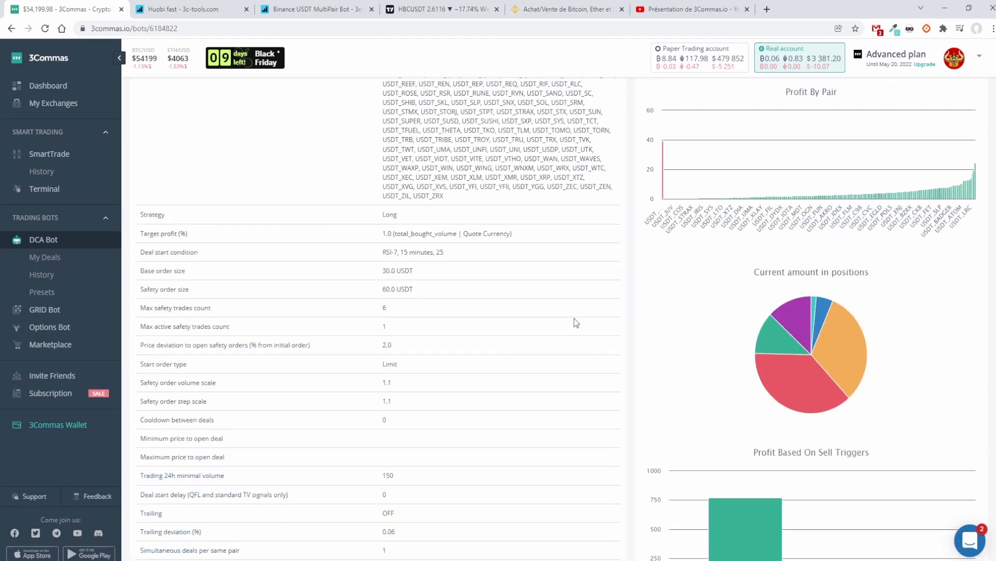
scroll(576, 323, "down", 3)
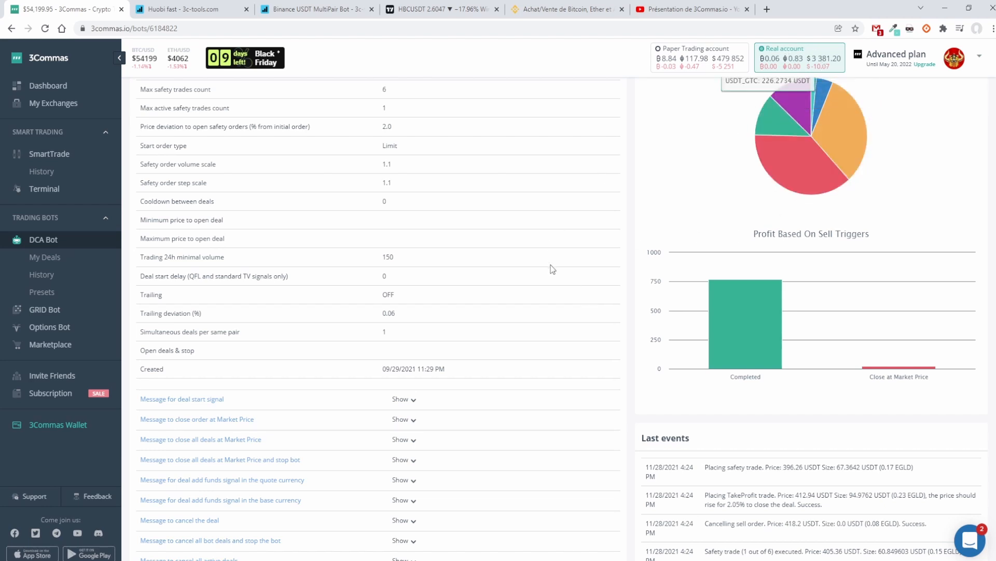
Step: Open the Binance USDT MultiPair Bot for editing, and check its active deals in 3c-tools
scroll(550, 267, "up", 15)
left_click(196, 133)
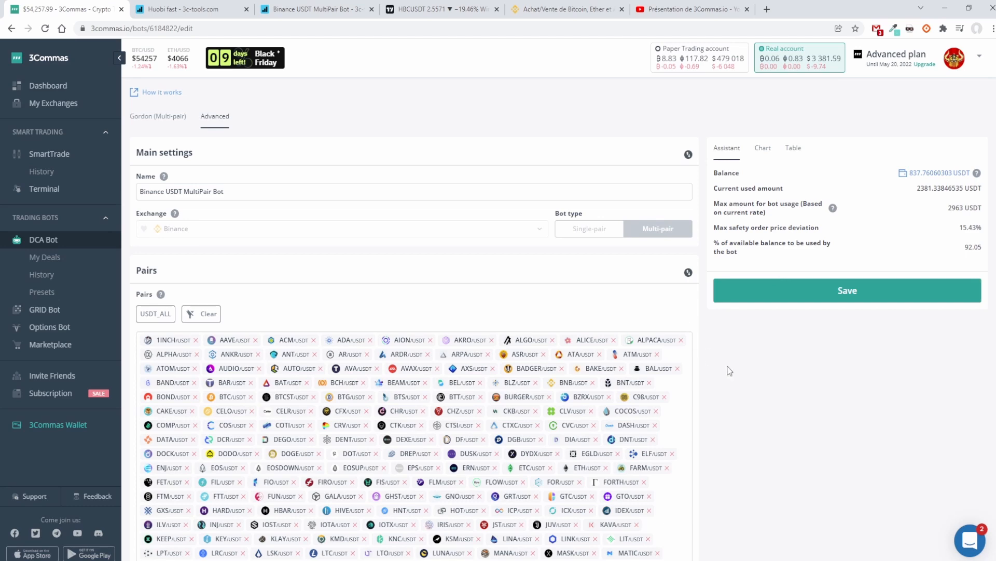
left_click(333, 7)
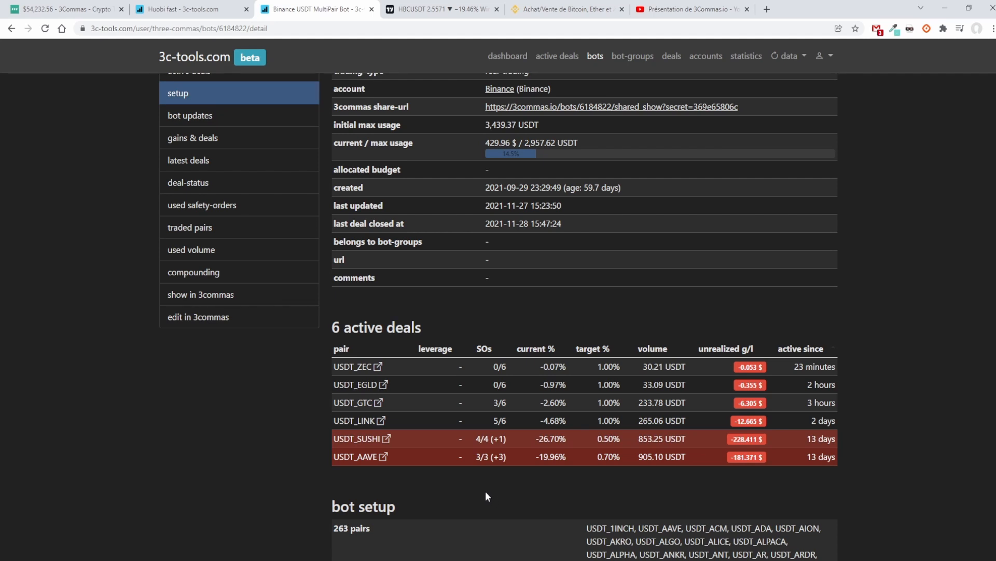
mouse_move(821, 457)
Step: Return to the bot's settings in 3Commas and review the strategy, base order size and deal start condition
left_click(72, 9)
scroll(306, 326, "down", 5)
scroll(305, 326, "down", 10)
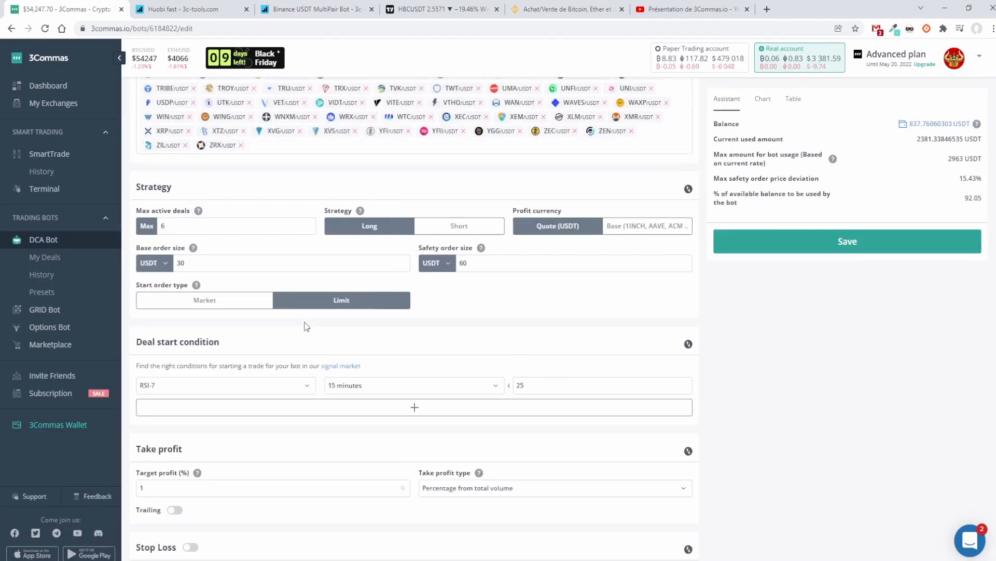
scroll(305, 322, "up", 2)
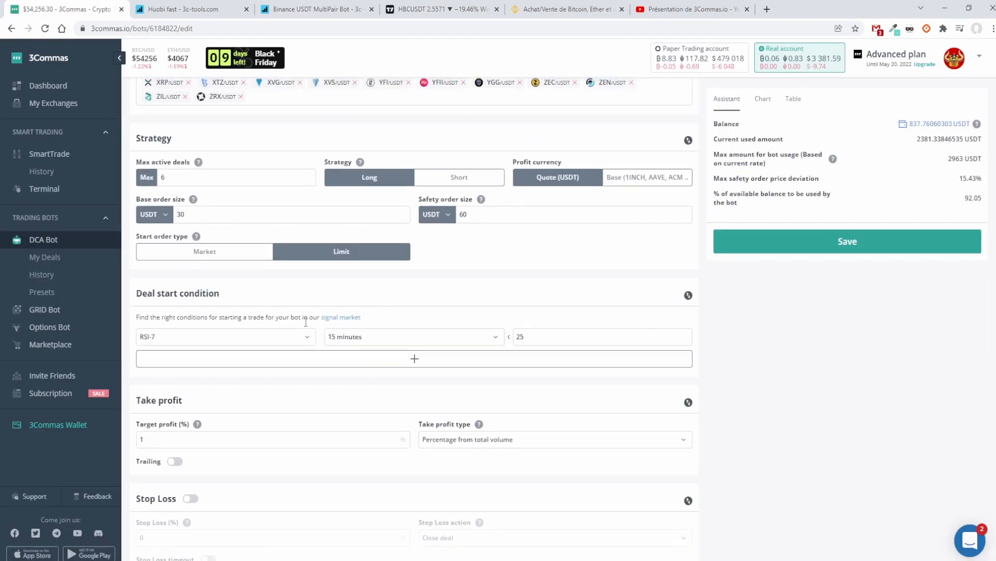
left_click(336, 216)
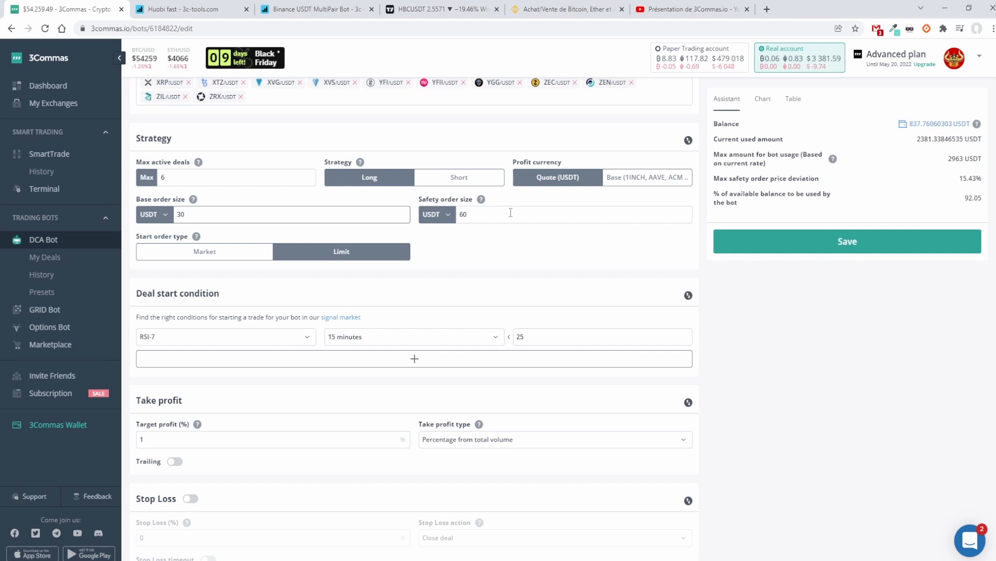
Step: Review the safety order settings, highlighting the max safety order price deviation and the max safety trades count
scroll(511, 212, "down", 4)
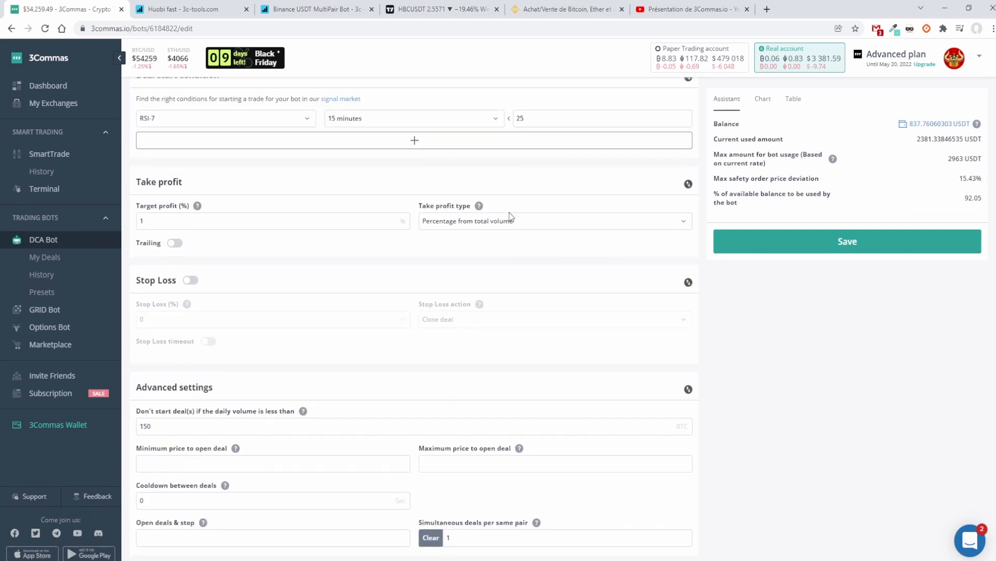
scroll(511, 216, "down", 5)
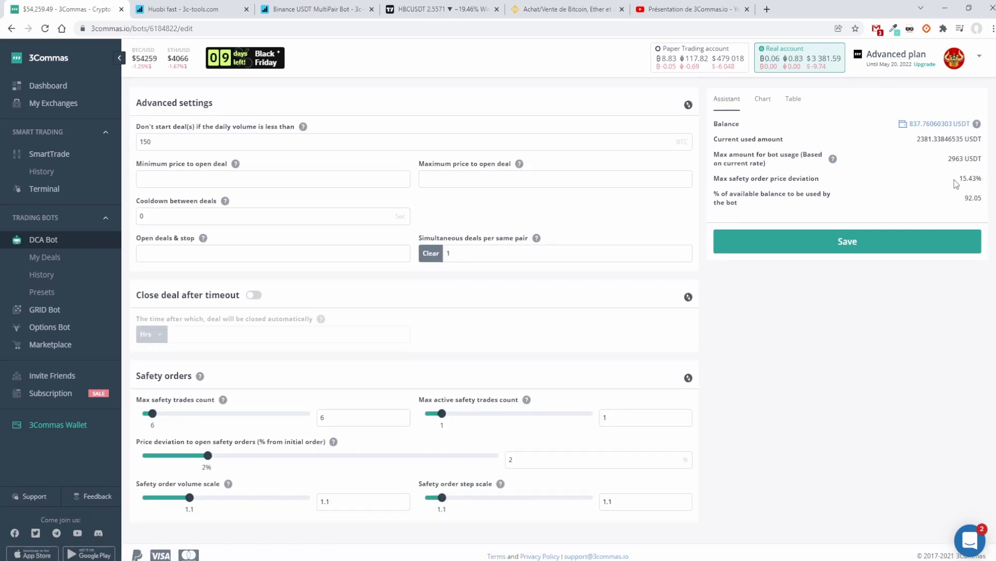
mouse_move(960, 178)
left_mouse_down()
mouse_move(986, 183)
mouse_move(977, 176)
left_mouse_up()
left_click(978, 176)
left_click_drag(960, 178, 973, 180)
left_click(959, 182)
left_click_drag(966, 179, 979, 180)
left_click(959, 179)
left_click_drag(957, 179, 981, 180)
double_click(323, 418)
left_click(354, 417)
Step: Go back to the strategy settings and compare the base order size with the safety order size
scroll(506, 385, "up", 5)
scroll(506, 385, "up", 8)
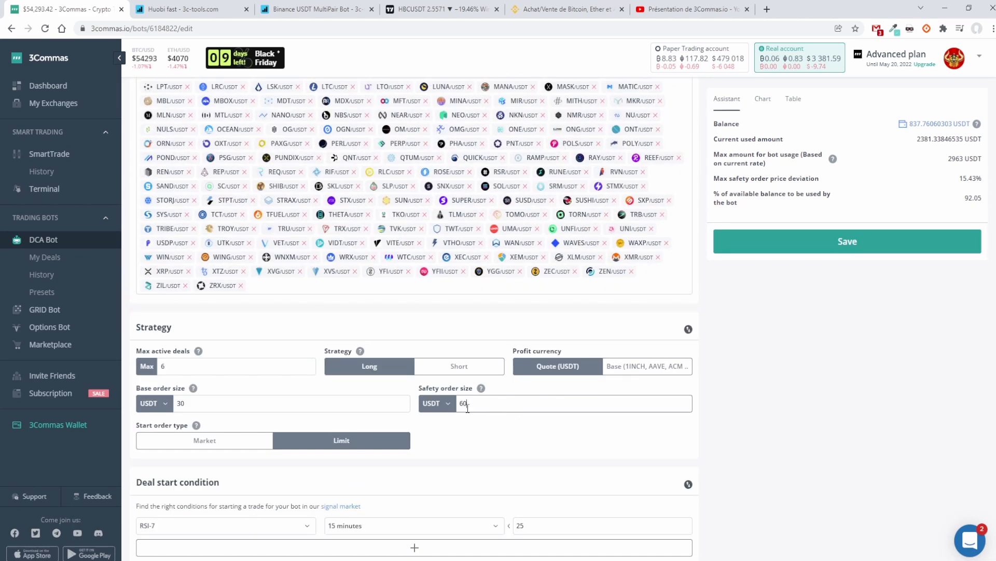
left_click_drag(201, 406, 171, 408)
left_click(261, 403)
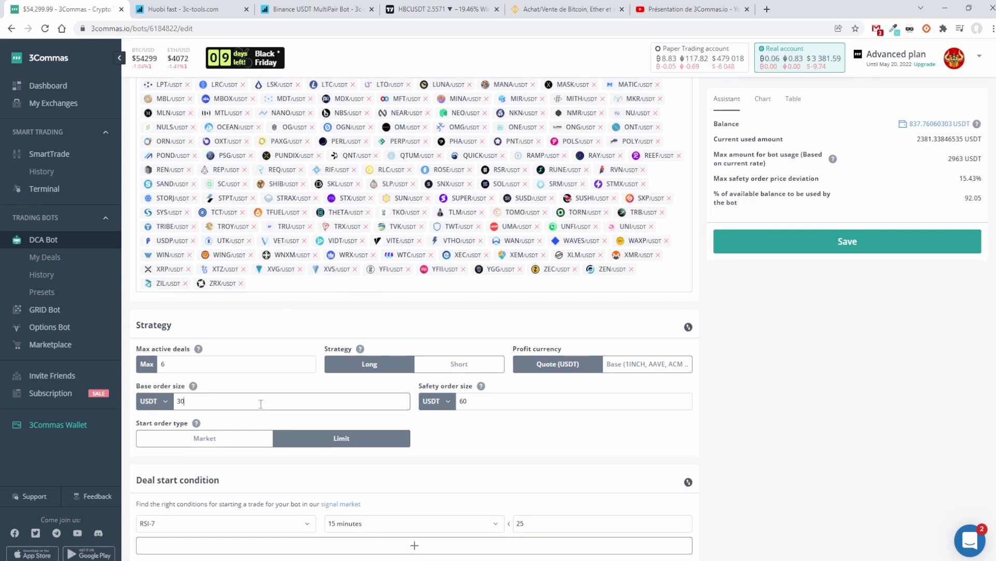
Step: Inspect the safety order volume scale in the safety order settings
scroll(261, 404, "down", 1)
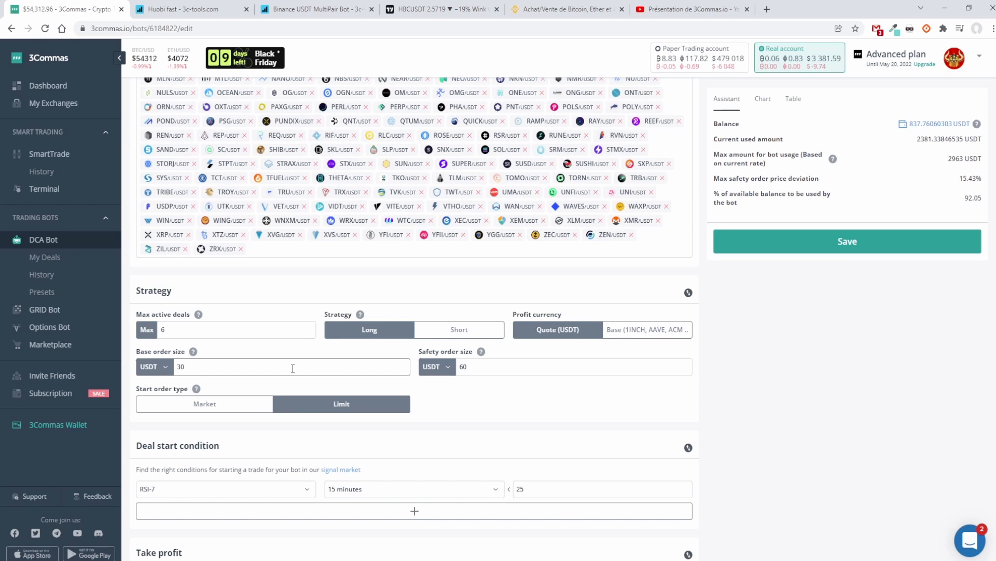
scroll(293, 368, "down", 15)
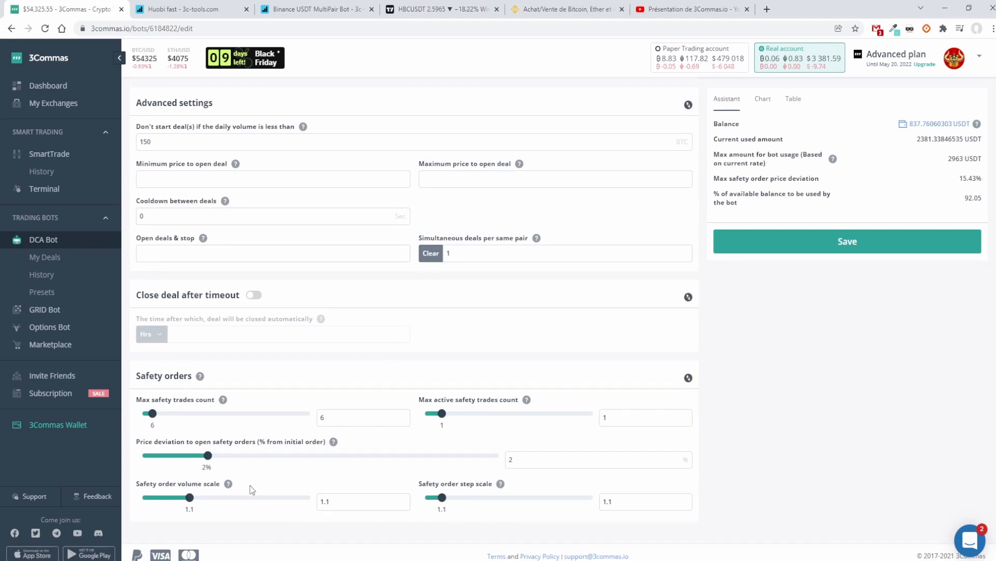
left_click(377, 502)
Step: Highlight the minimum daily volume for starting deals in the advanced settings, and switch to the HBCUSDT chart in TradingView
scroll(380, 497, "up", 8)
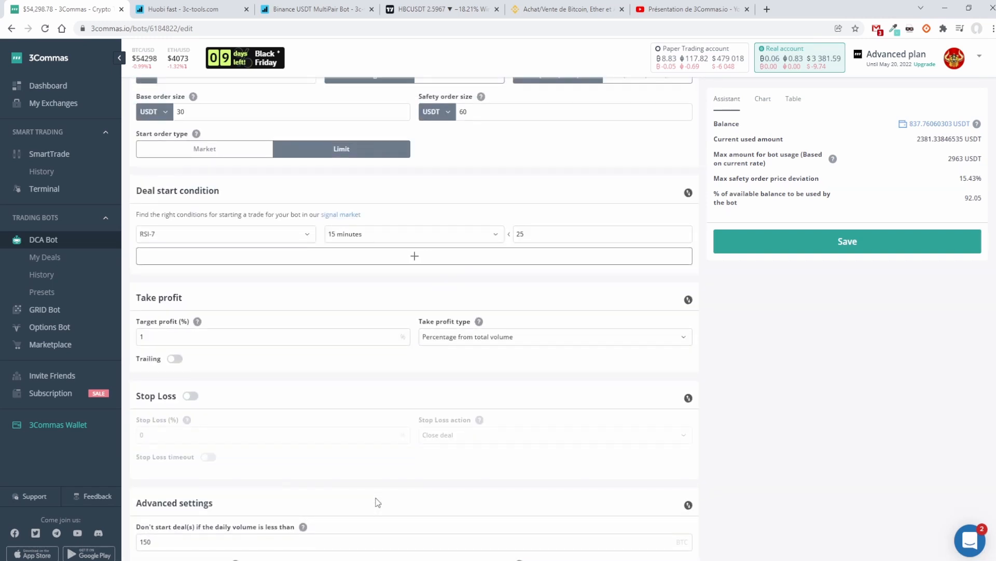
scroll(378, 502, "up", 3)
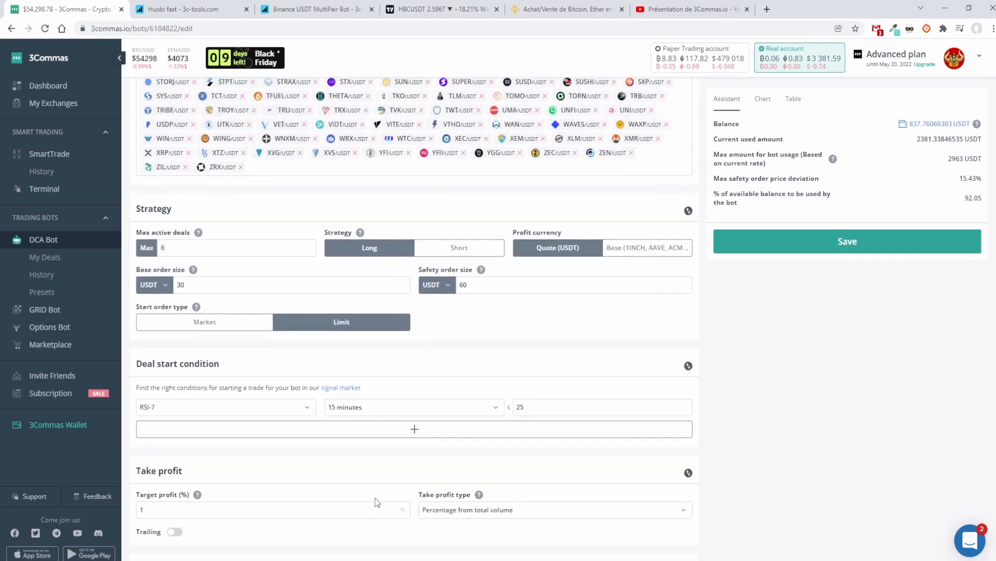
scroll(378, 502, "down", 2)
scroll(377, 502, "down", 2)
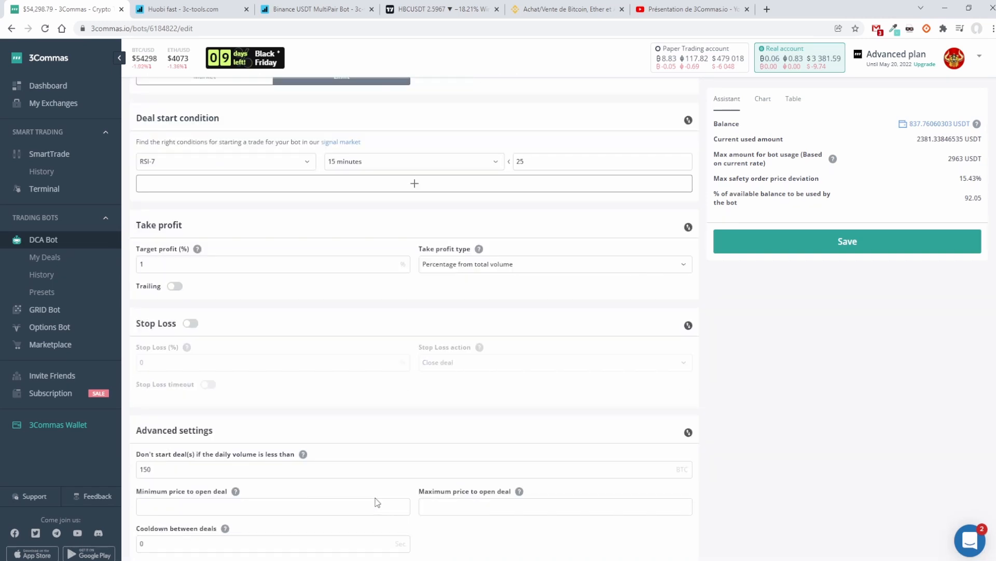
double_click(158, 469)
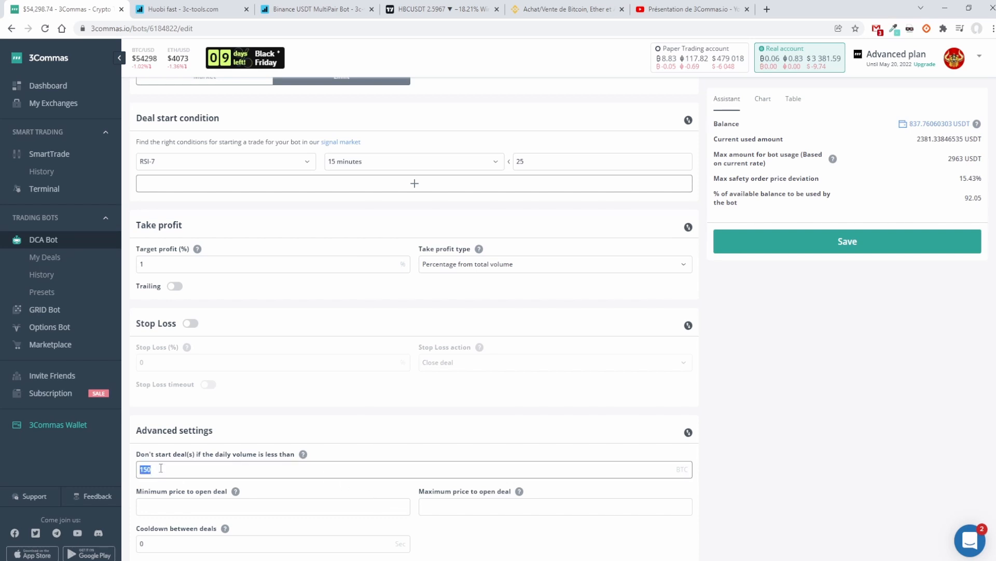
left_click(443, 11)
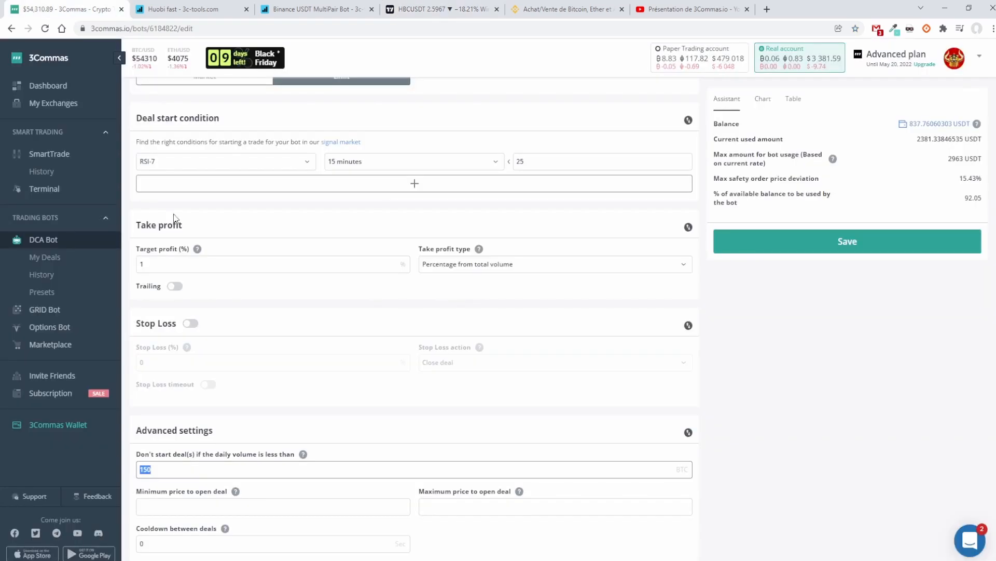
Step: Return to the bot settings in 3Commas and review the minimum daily volume, take profit and deal start condition
left_click(65, 10)
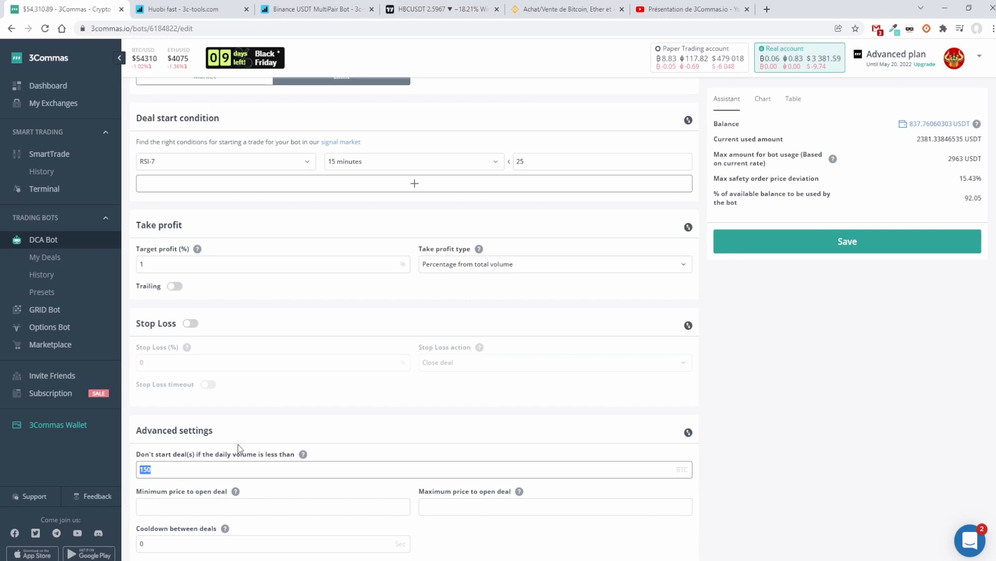
left_click(212, 470)
scroll(192, 468, "down", 1)
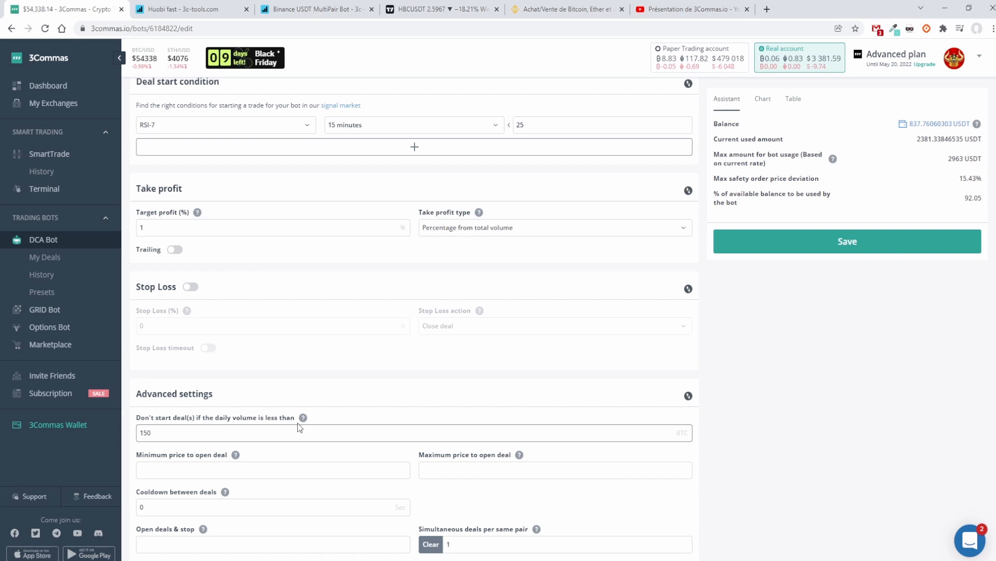
mouse_move(303, 424)
scroll(276, 435, "up", 3)
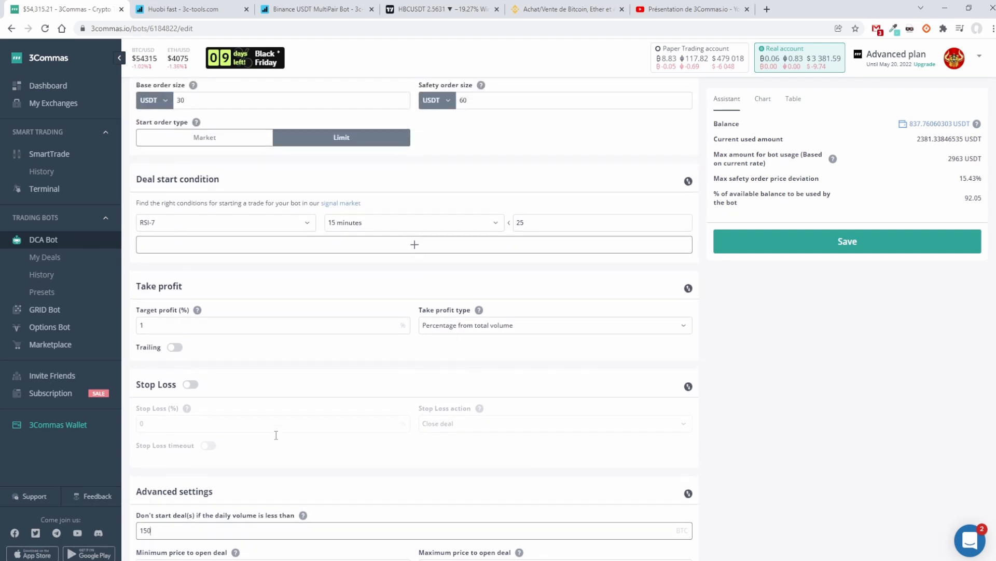
scroll(275, 435, "up", 1)
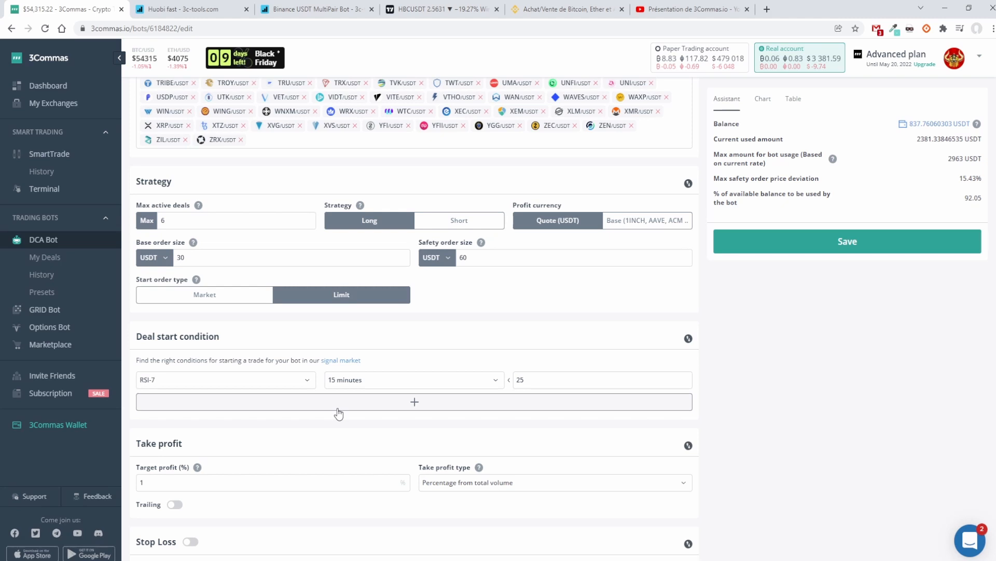
Step: Switch to the BTCUSDT daily chart in TradingView and examine the price trend around the November peak
left_click(441, 9)
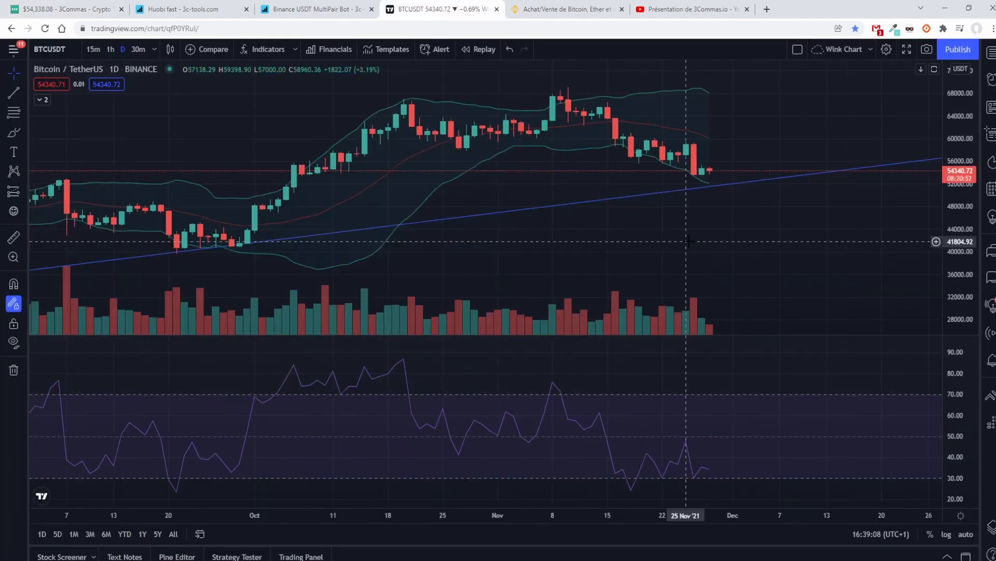
scroll(687, 241, "down", 4)
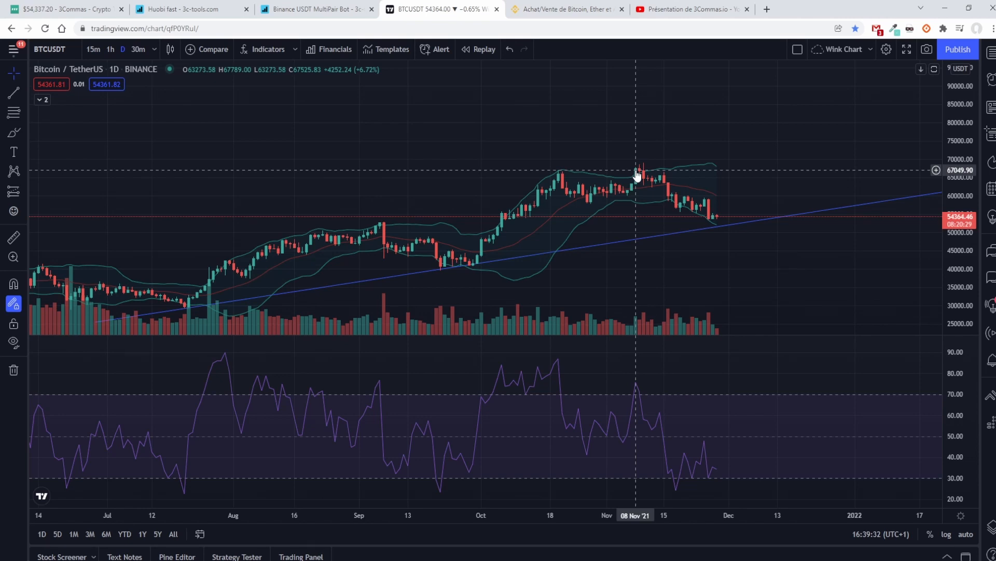
left_click_drag(637, 174, 461, 174)
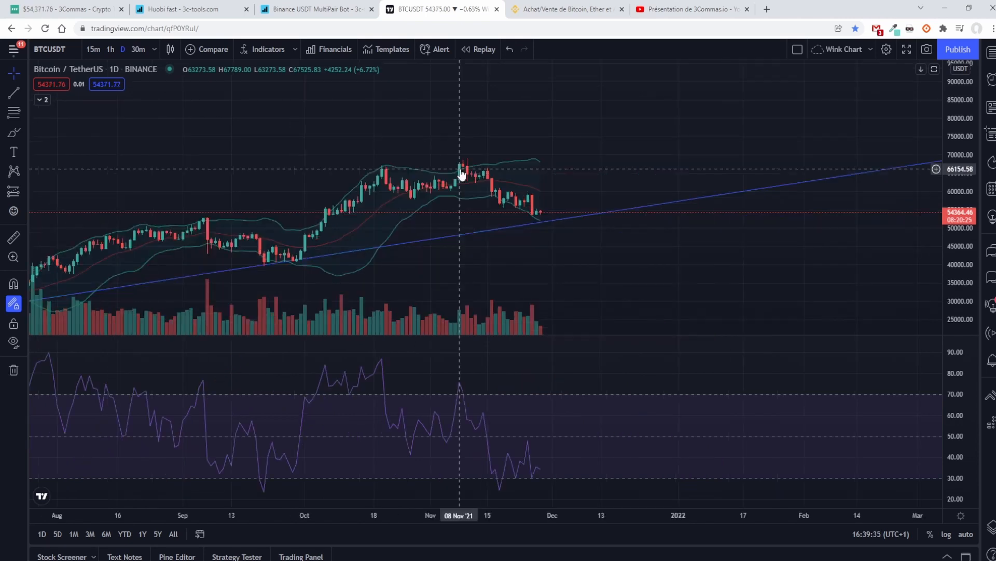
Step: Change the BTCUSDT chart to the 15-minute interval and stretch the price scale around the recent candles
left_click(93, 50)
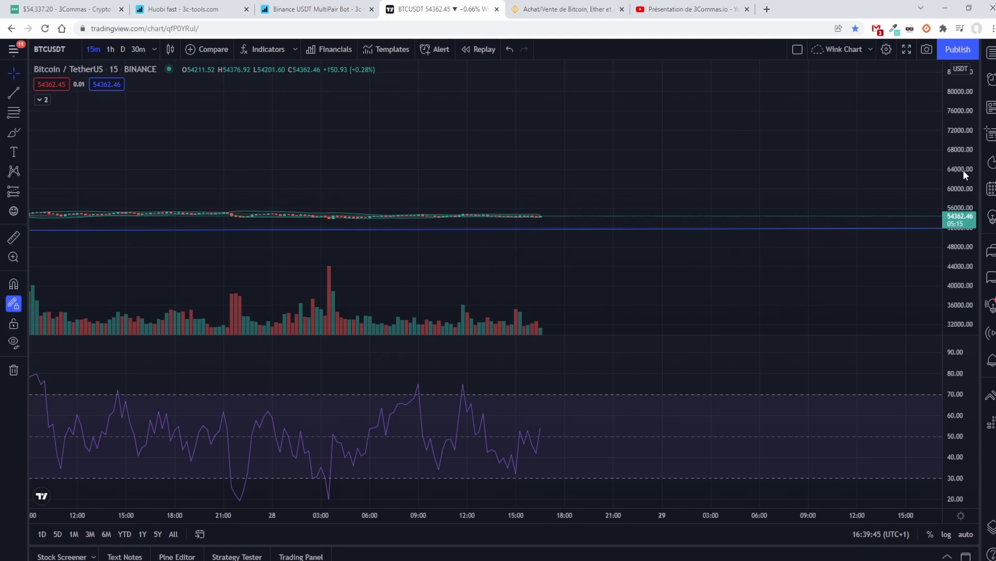
left_click_drag(963, 170, 961, 261)
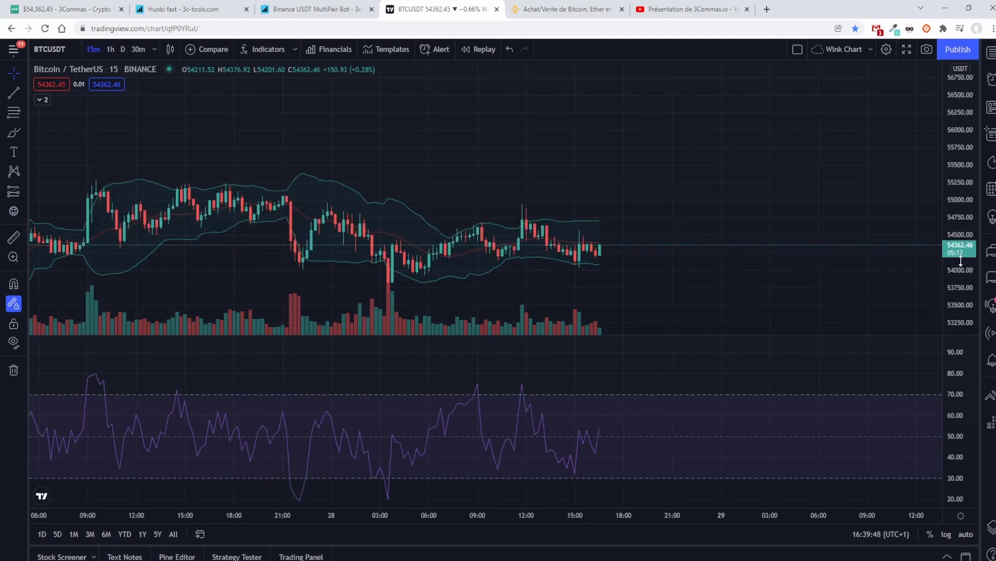
scroll(665, 255, "up", 4)
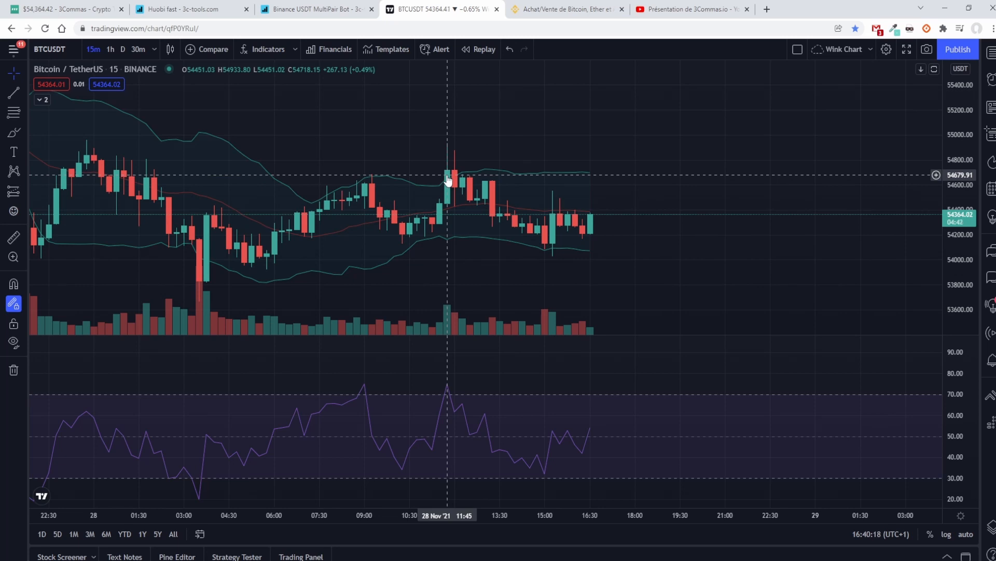
Step: Examine the BTCUSDT 15-minute price drops of 27 and 28 November against the RSI curve below
scroll(522, 218, "down", 4)
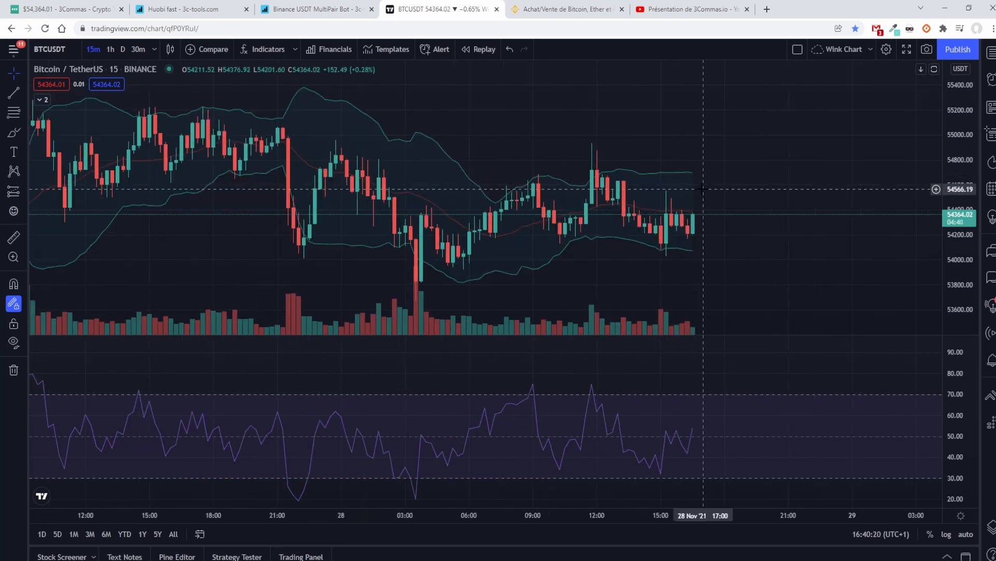
left_click_drag(432, 249, 386, 196)
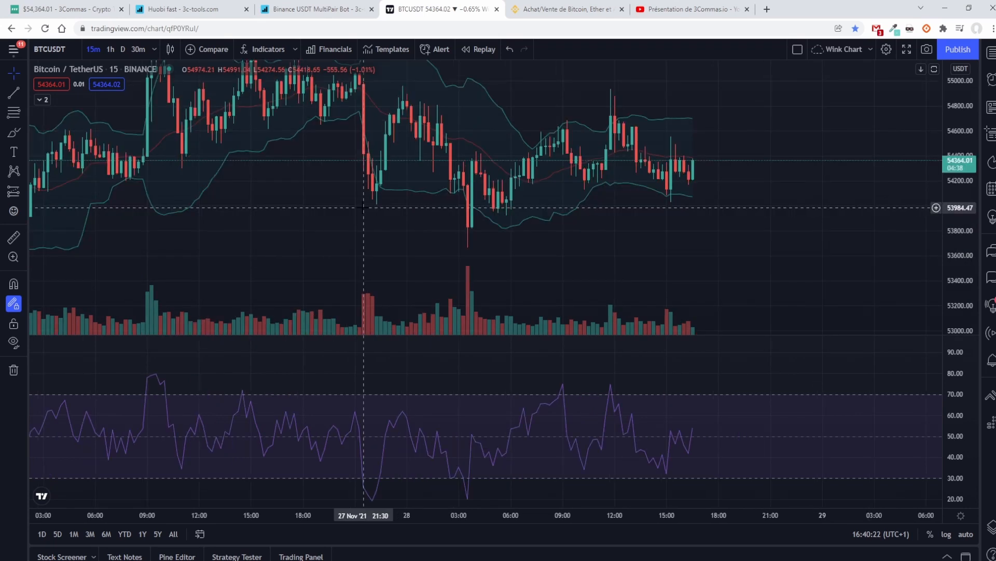
scroll(640, 248, "up", 2)
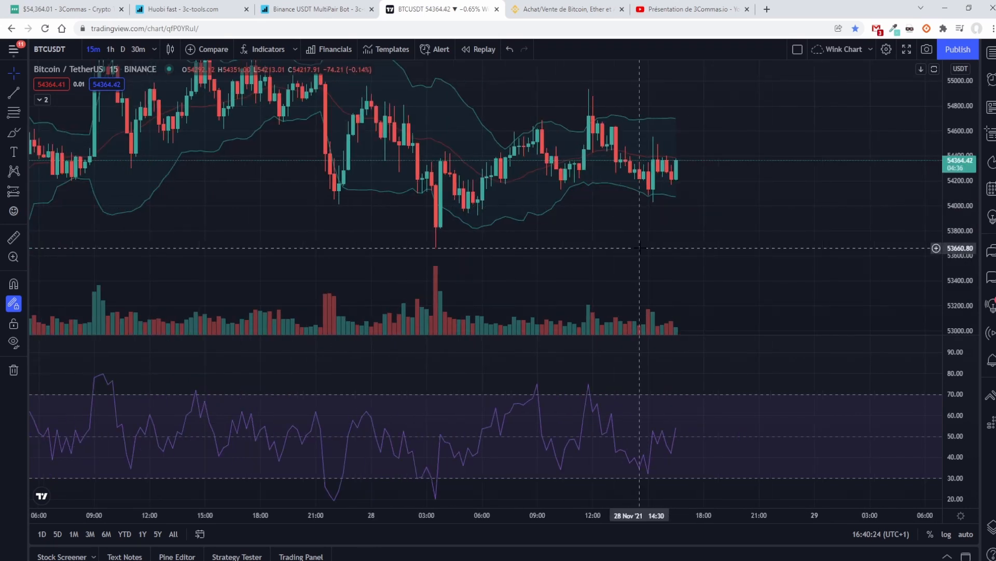
scroll(640, 248, "up", 1)
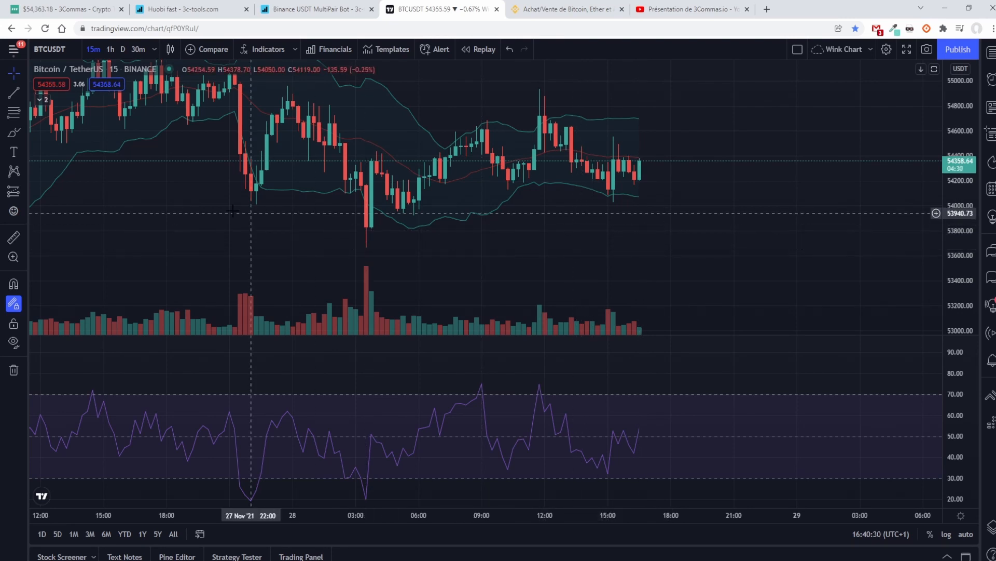
scroll(203, 196, "down", 2)
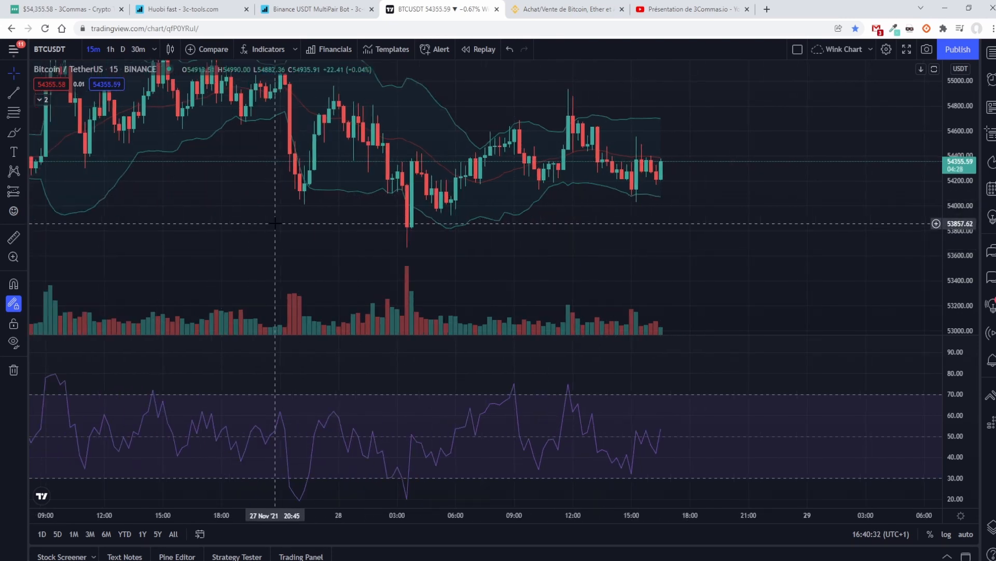
left_click_drag(753, 239, 780, 239)
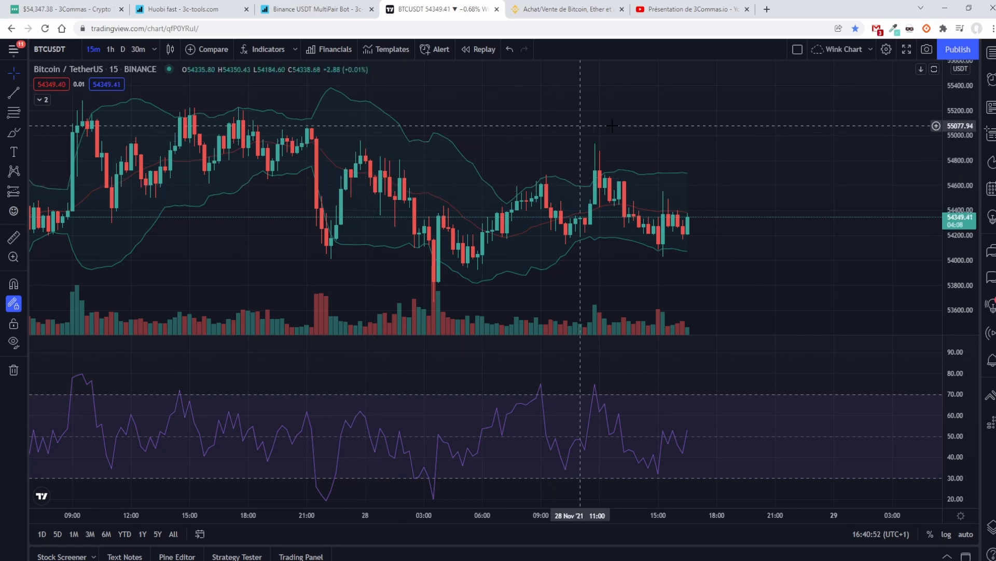
left_click_drag(655, 123, 679, 120)
scroll(732, 169, "up", 1)
left_click_drag(720, 172, 818, 159)
scroll(789, 160, "up", 2)
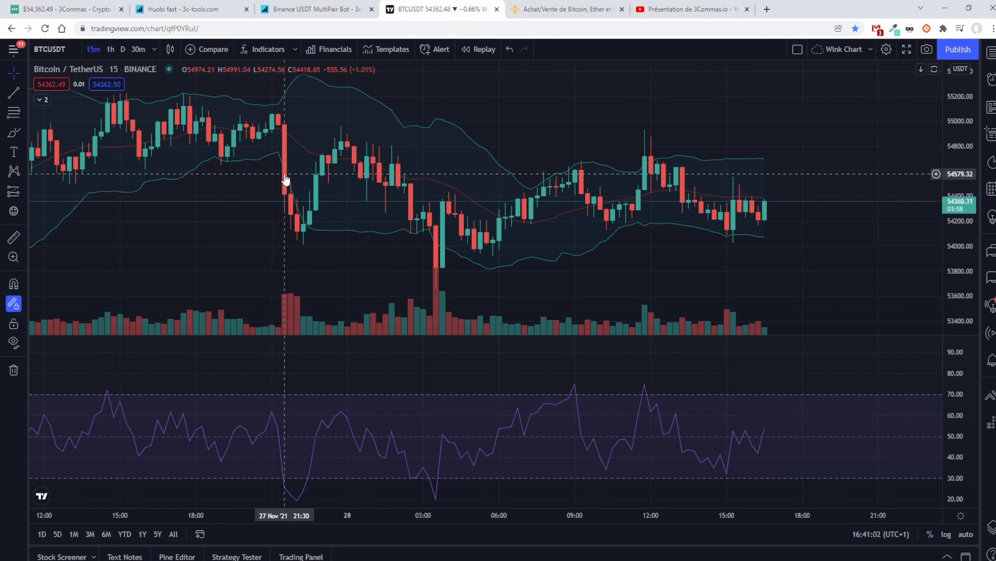
Step: Expand the chart's indicator legend and compare the RSI 7 dips with the 15-minute candles at each drop
left_click(41, 101)
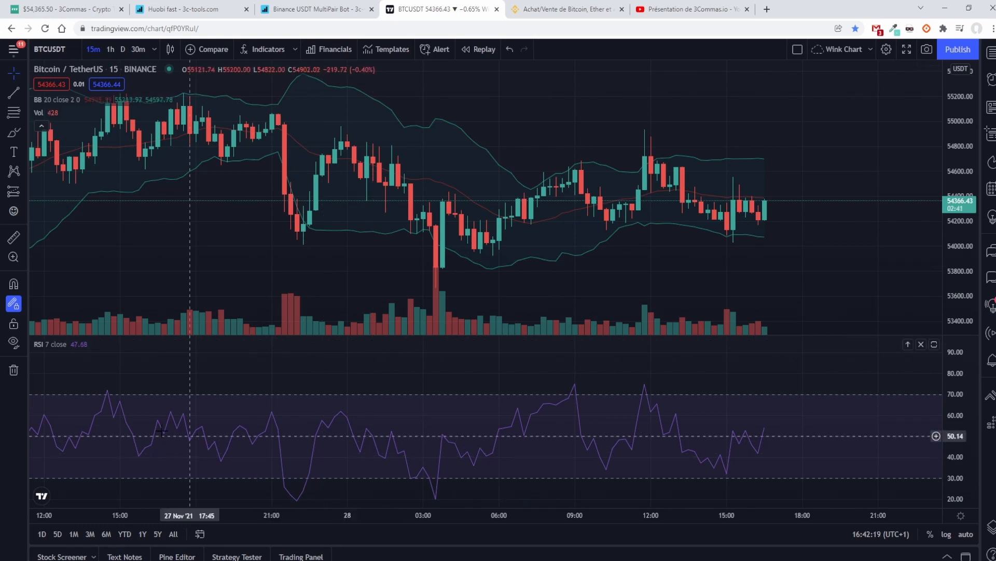
scroll(161, 431, "down", 3)
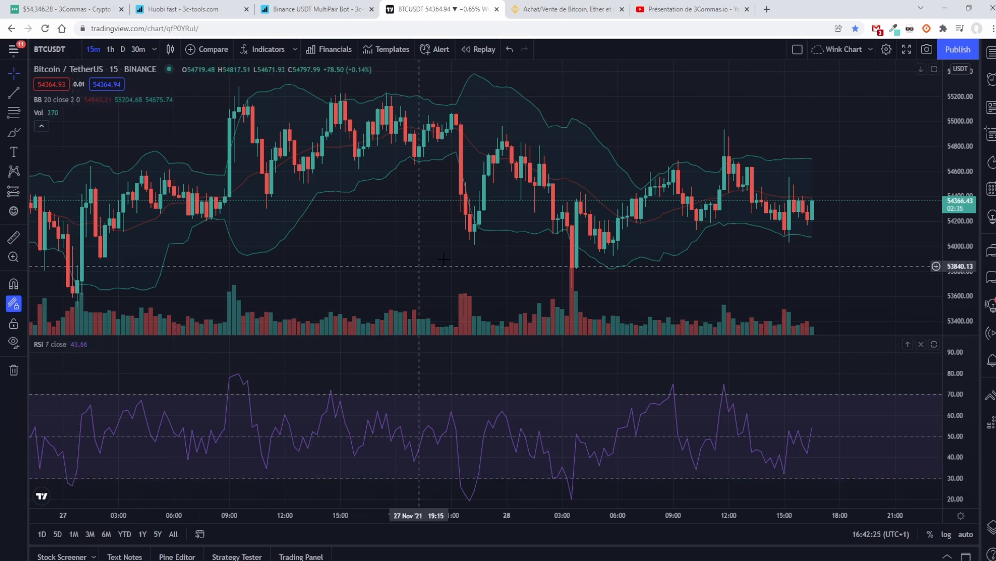
left_click_drag(358, 254, 408, 205)
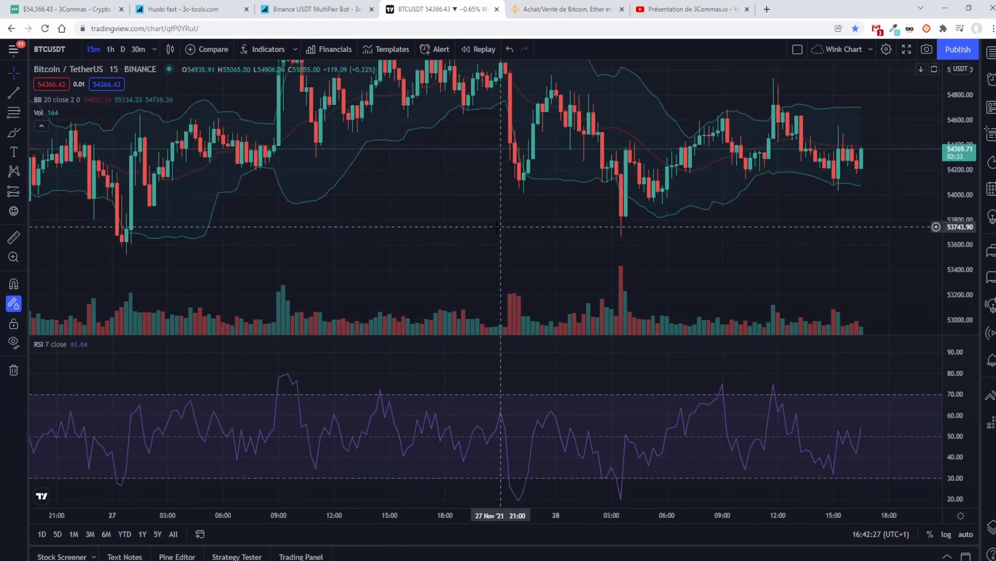
left_click_drag(499, 227, 334, 229)
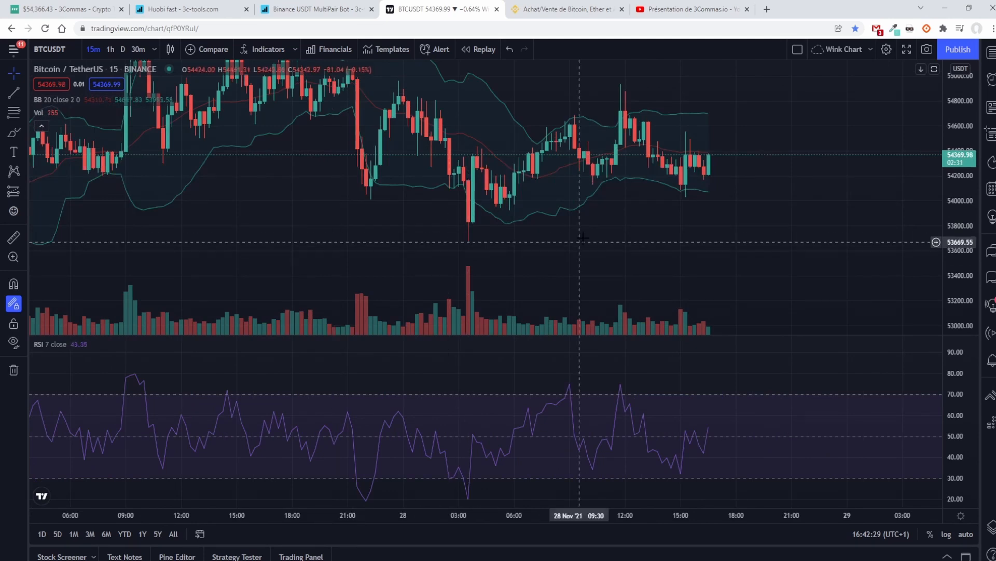
left_click_drag(582, 238, 560, 258)
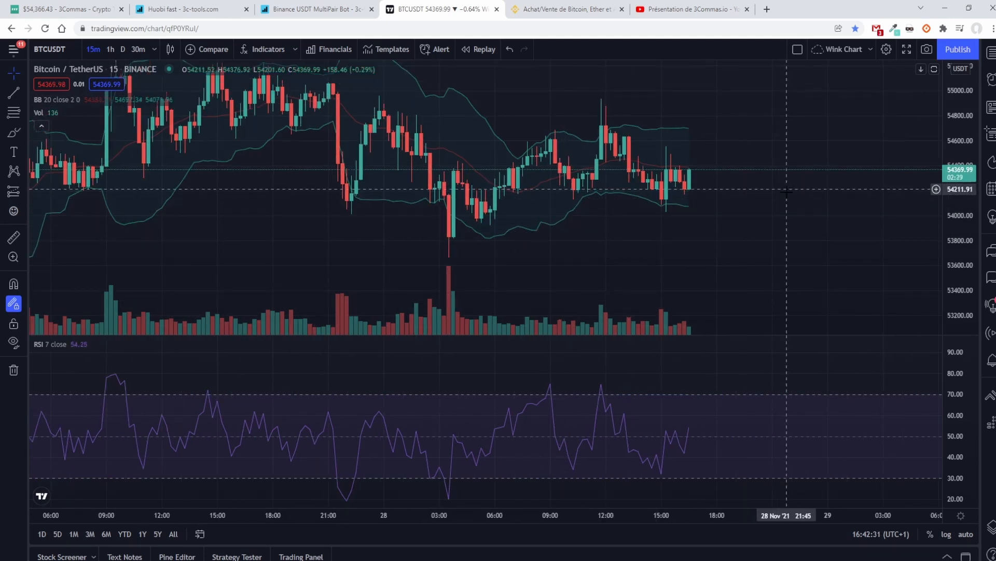
left_click_drag(789, 191, 777, 232)
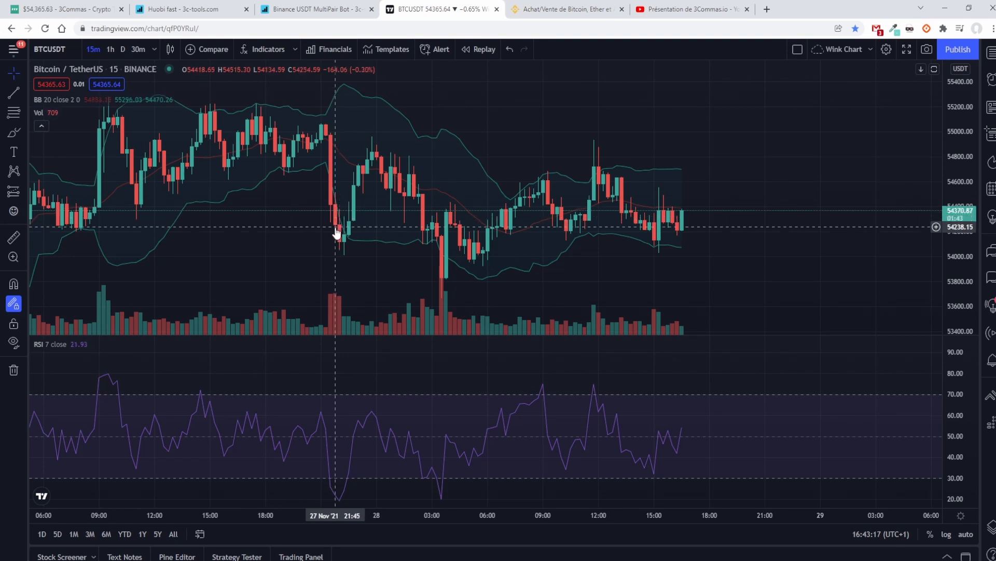
scroll(340, 243, "up", 3)
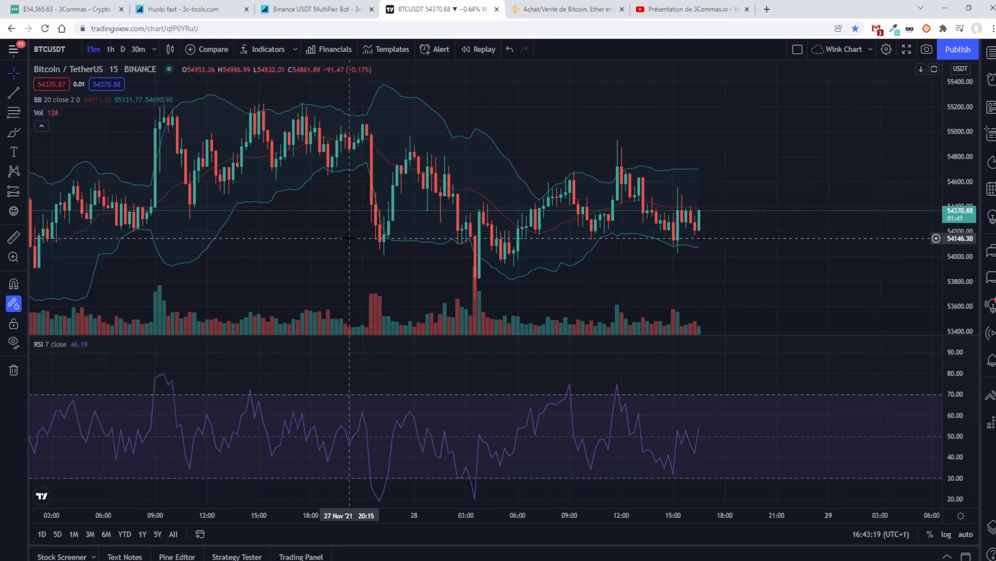
left_click_drag(956, 155, 957, 230)
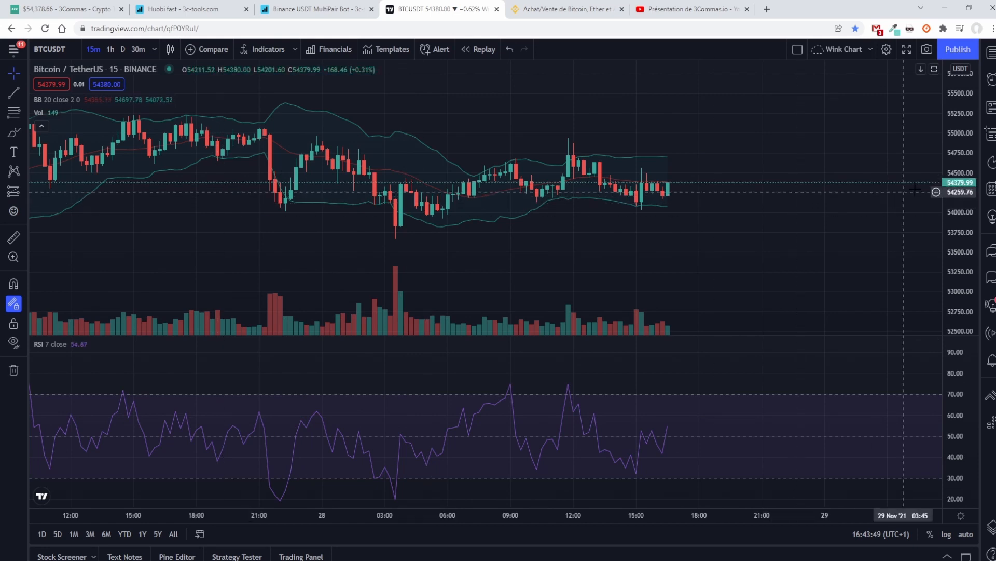
left_click_drag(963, 172, 968, 128)
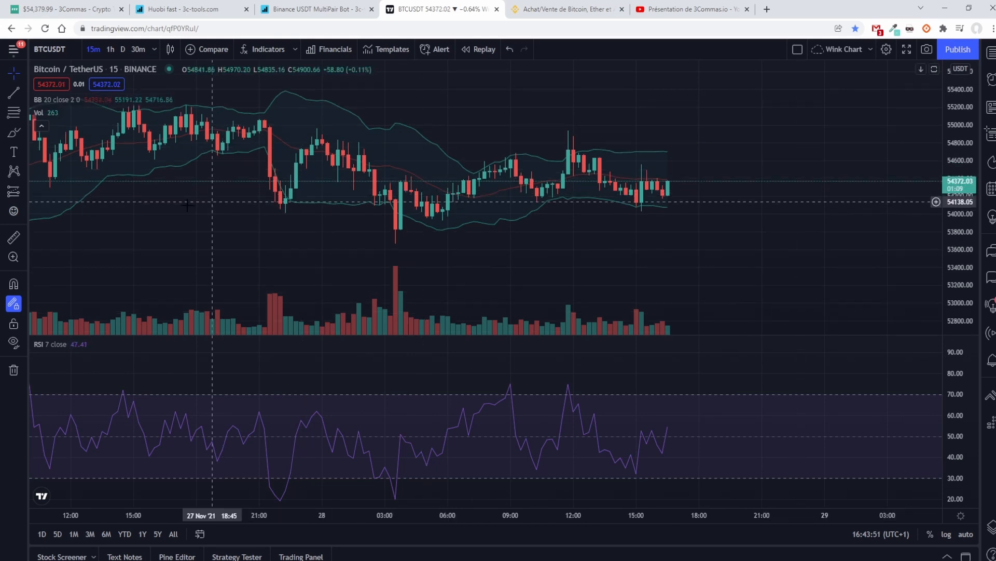
left_click_drag(188, 206, 257, 205)
left_click_drag(173, 236, 336, 249)
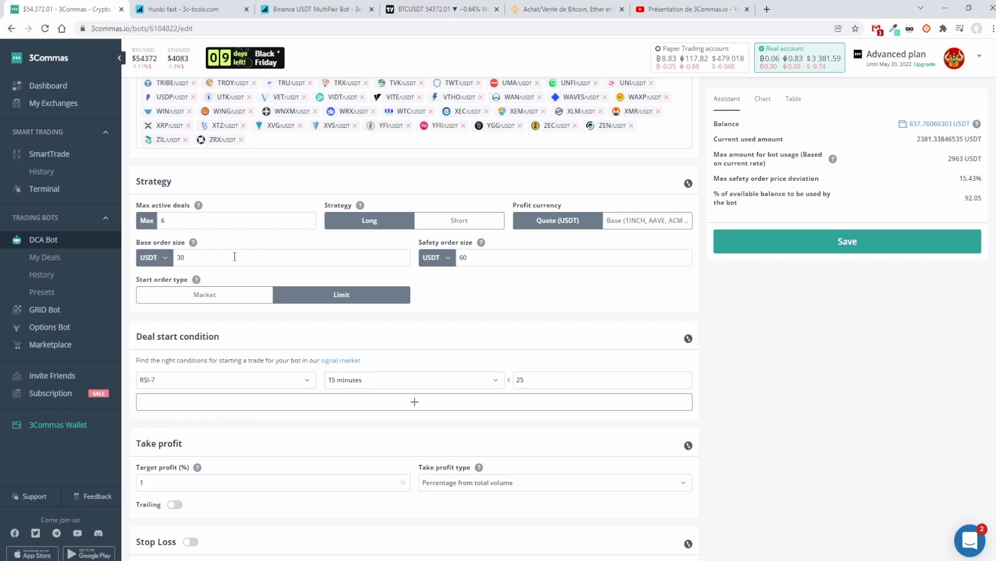
Step: Switch back to the Binance USDT bot settings in 3Commas and look through its list of trading pairs
scroll(244, 259, "up", 10)
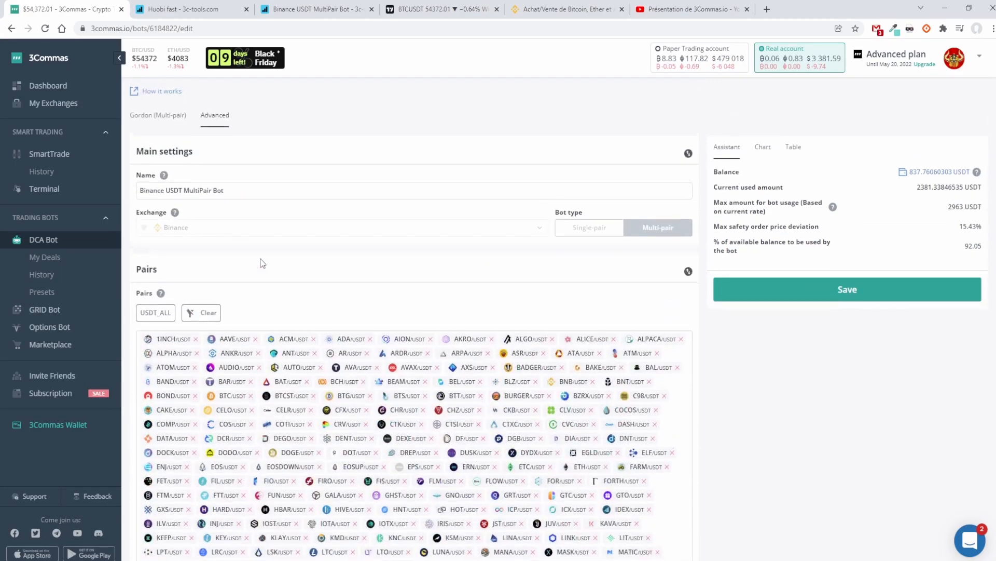
scroll(264, 262, "down", 5)
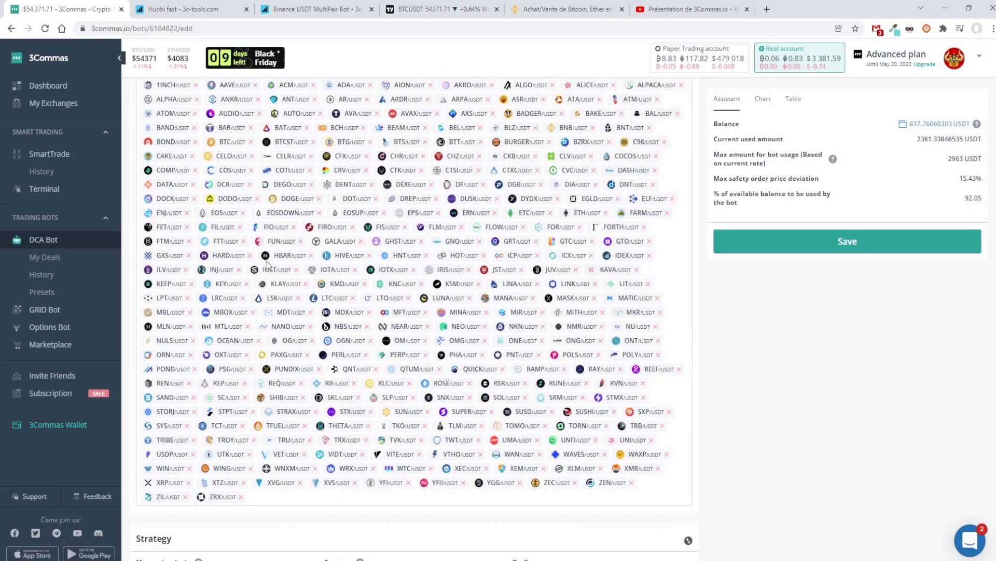
scroll(267, 264, "down", 3)
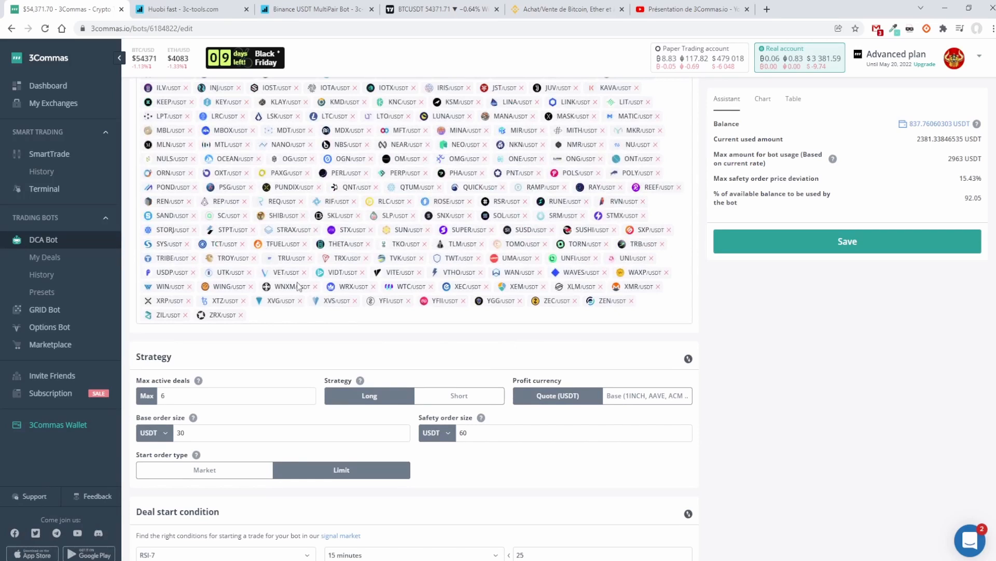
Step: Review the max active deals, base order size and safety order size in the bot's strategy settings
left_click(247, 399)
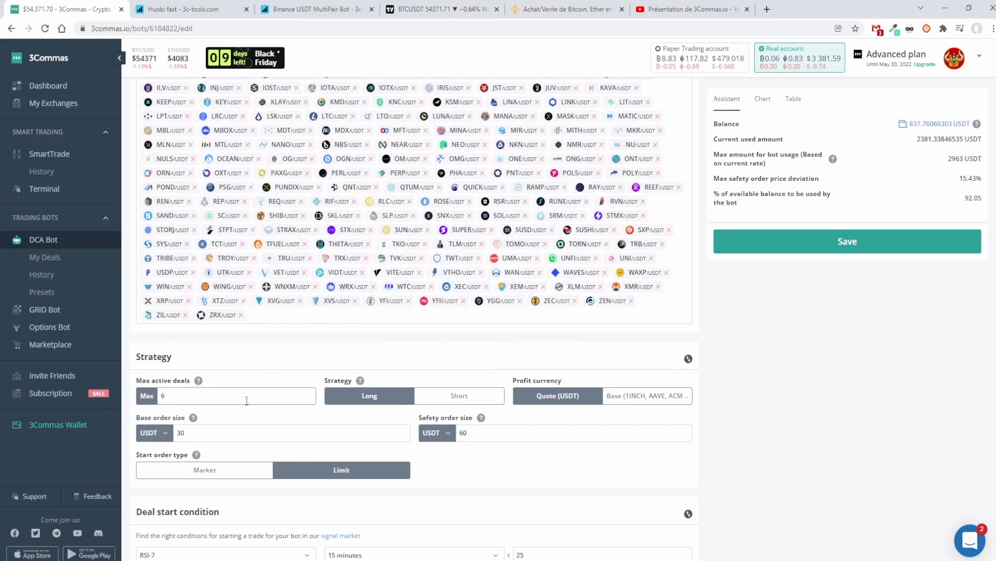
scroll(249, 400, "down", 2)
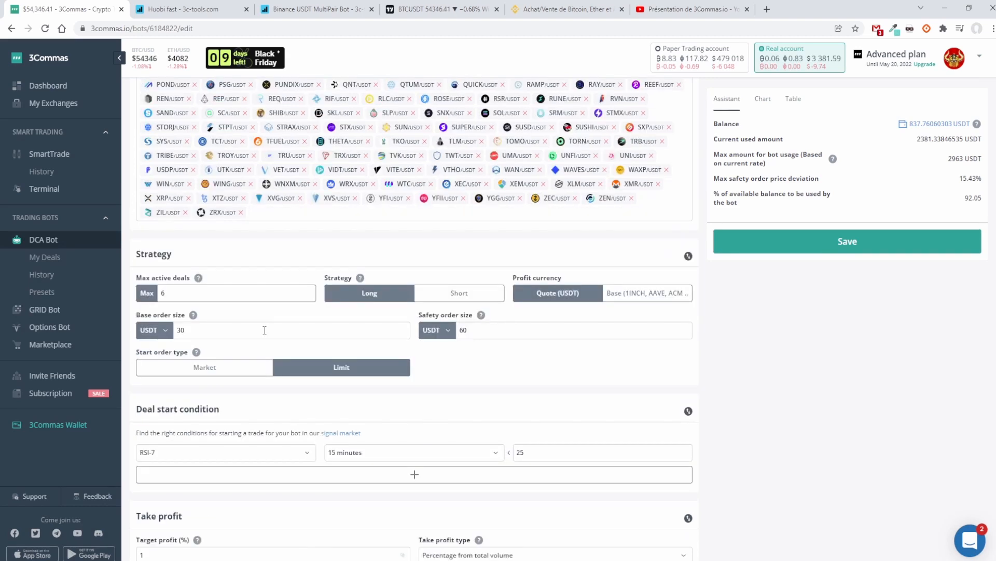
left_click(266, 331)
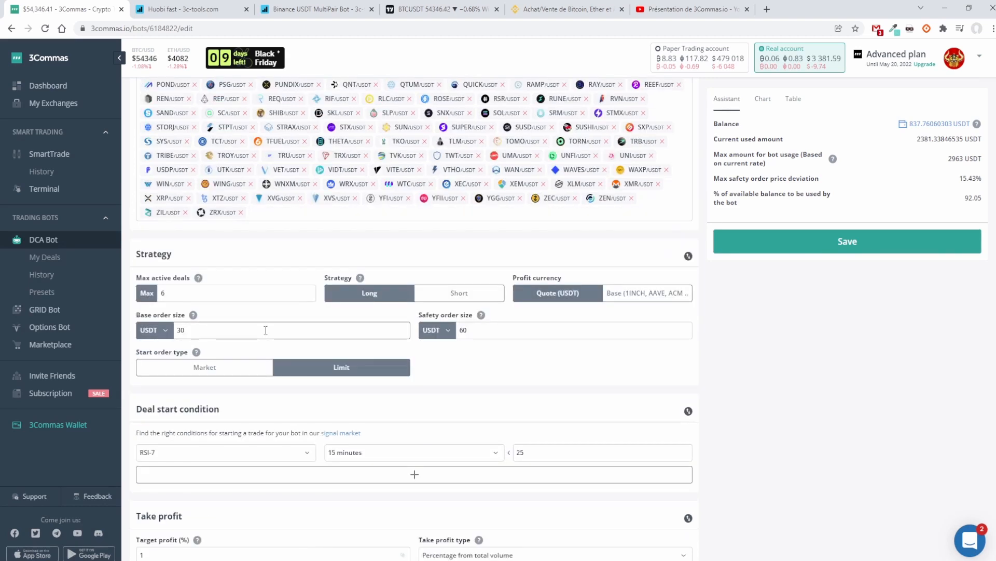
scroll(265, 330, "up", 1)
scroll(492, 318, "down", 2)
left_click(500, 295)
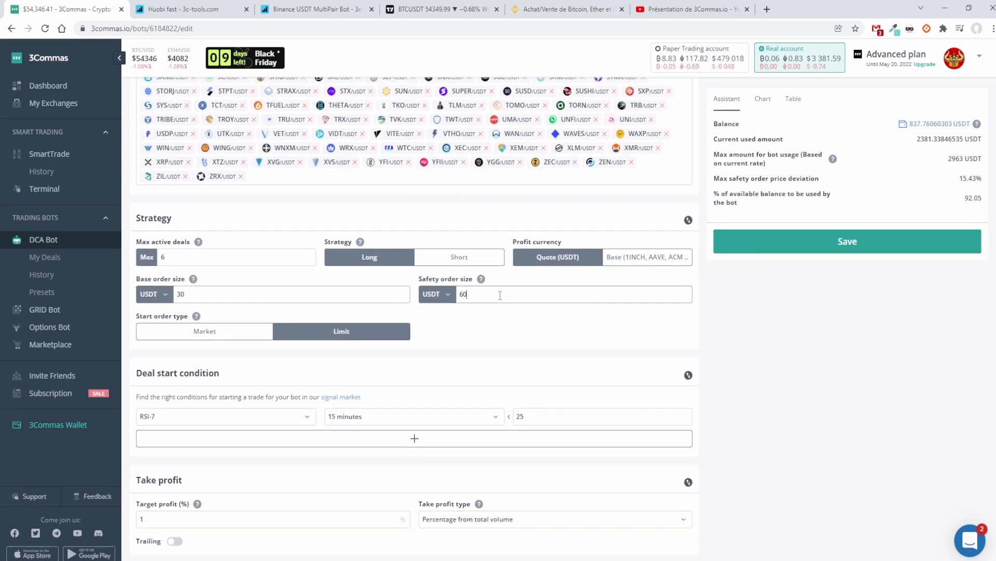
scroll(499, 295, "down", 1)
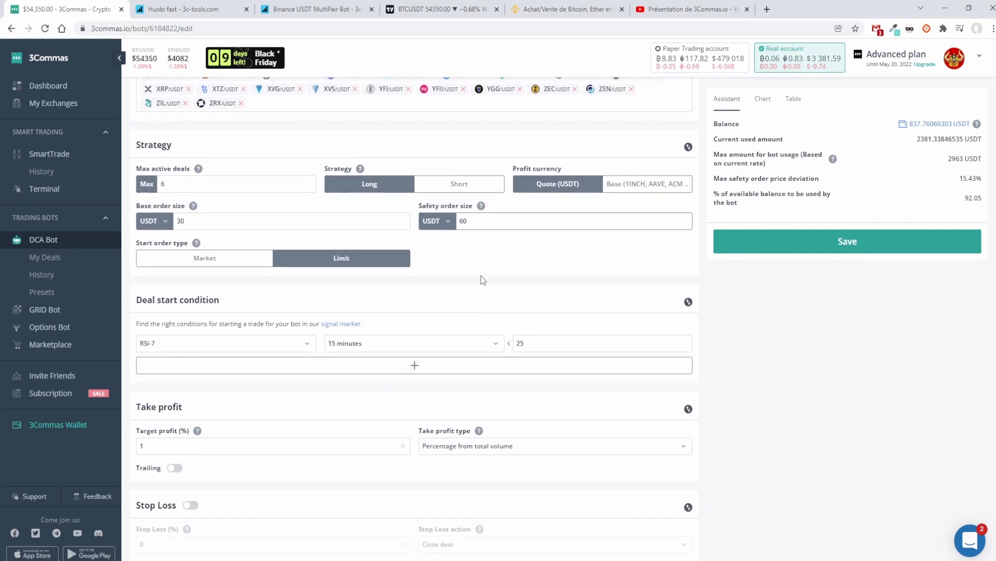
Step: Review the bot's deal start condition, glance at the BTCUSDT chart, and keep RSI-7 selected as the start signal
scroll(483, 280, "down", 1)
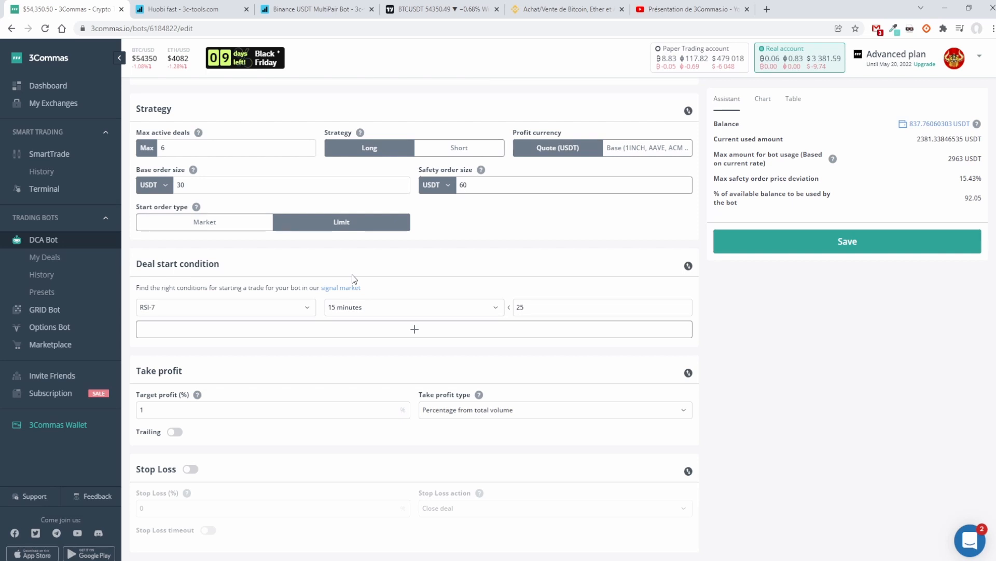
scroll(352, 274, "down", 1)
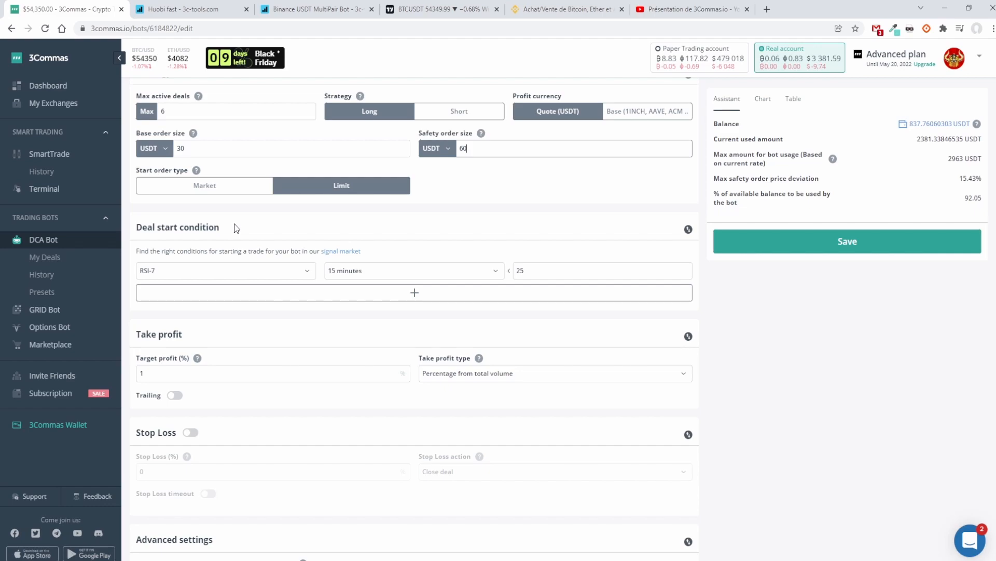
left_click(444, 10)
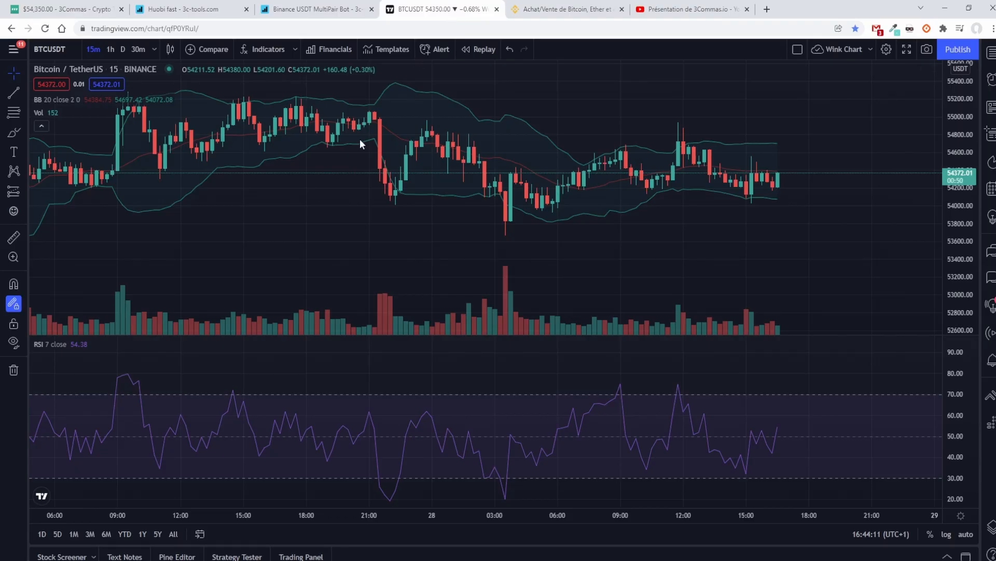
left_click(80, 11)
left_click(284, 272)
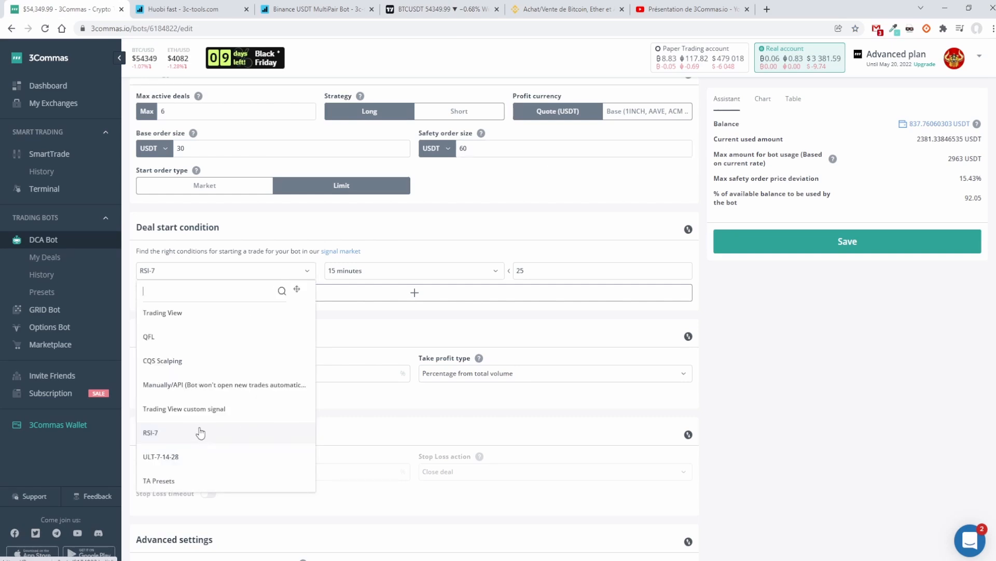
left_click(200, 440)
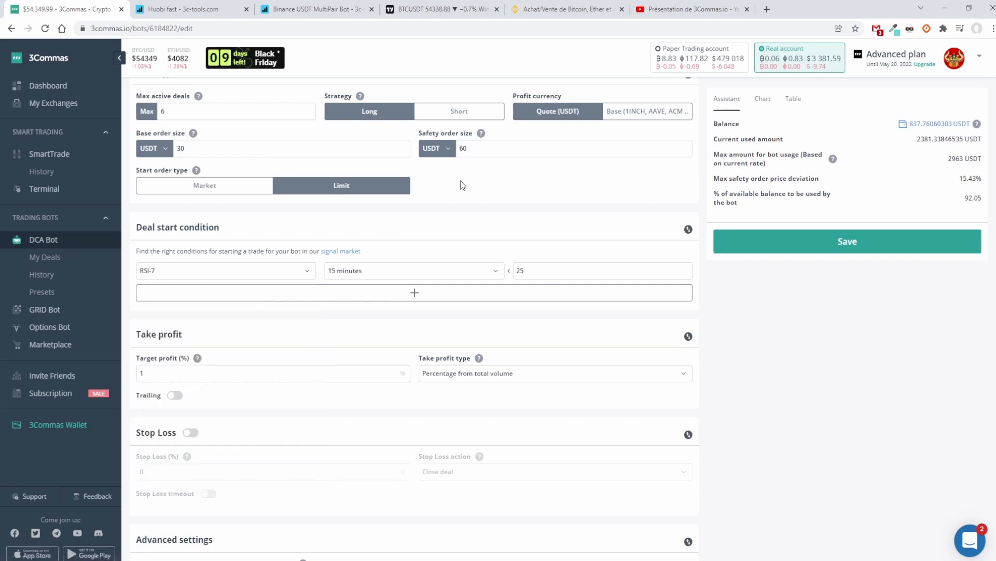
Step: Switch to the TradingView BTCUSDT chart and check the length in the RSI indicator's settings, leaving without changes
left_click(423, 5)
mouse_move(74, 345)
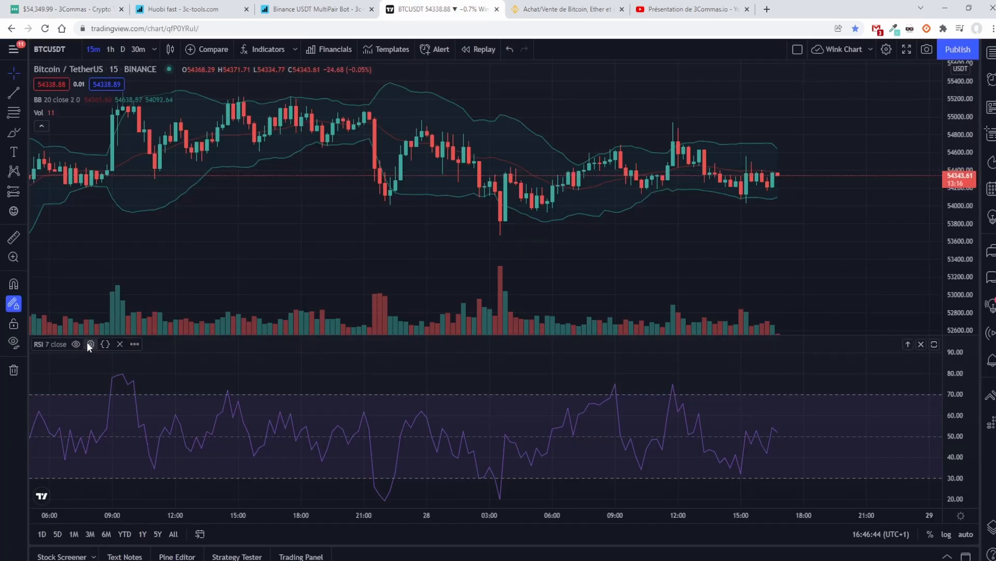
left_click(91, 344)
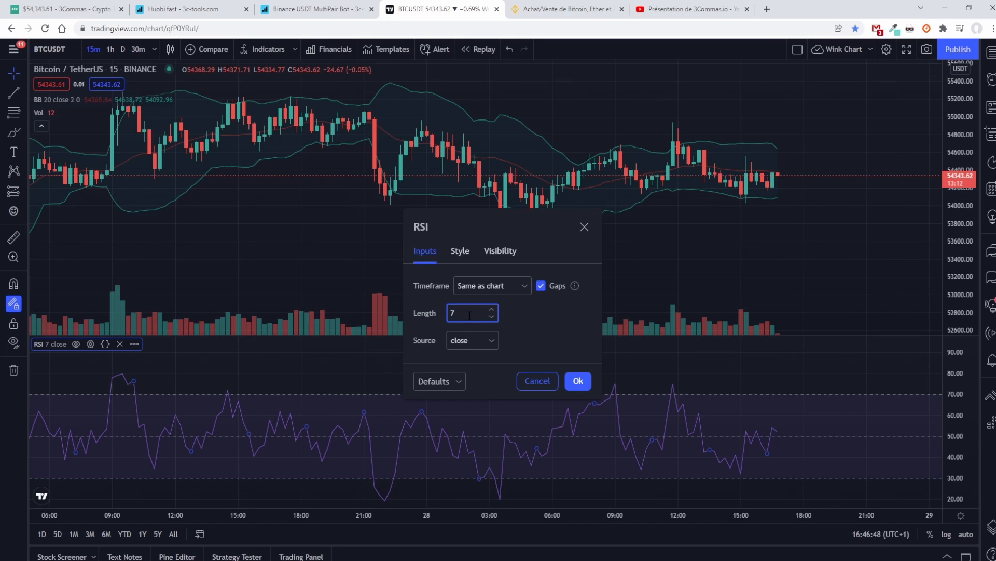
left_click(536, 382)
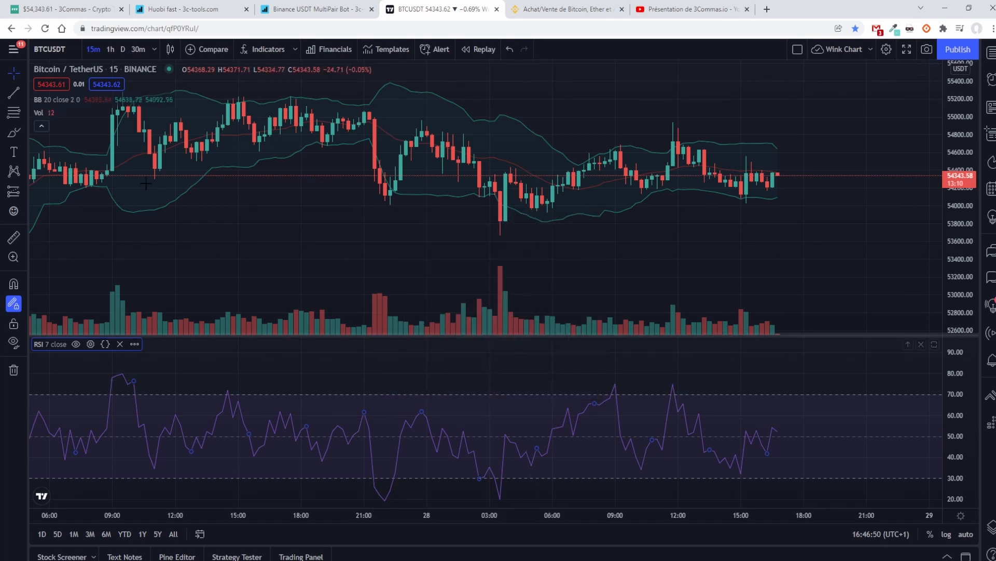
Step: Return to the 3Commas bot settings and review the target profit percentage and take profit type
left_click(54, 12)
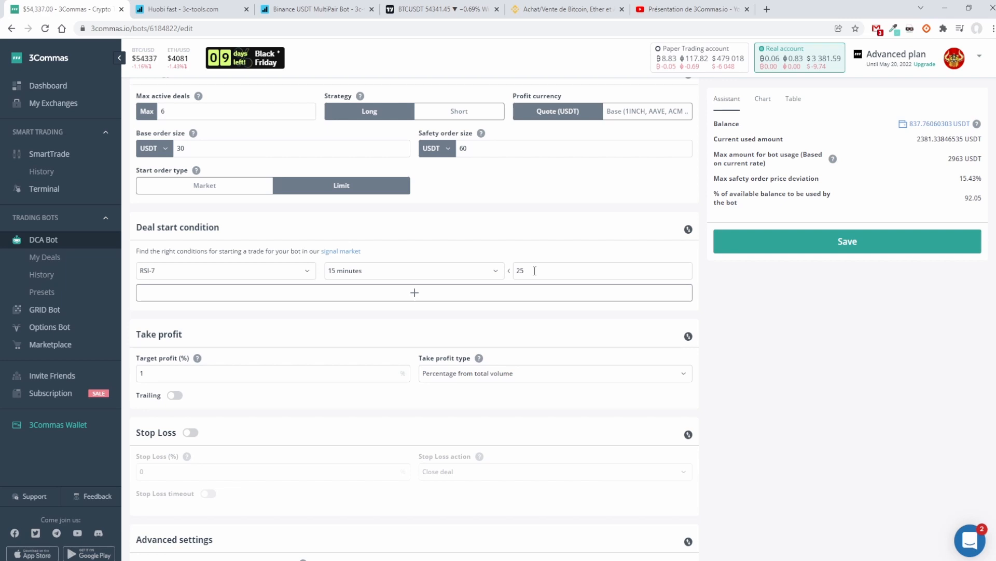
scroll(534, 270, "up", 1)
scroll(534, 270, "down", 1)
scroll(535, 271, "down", 2)
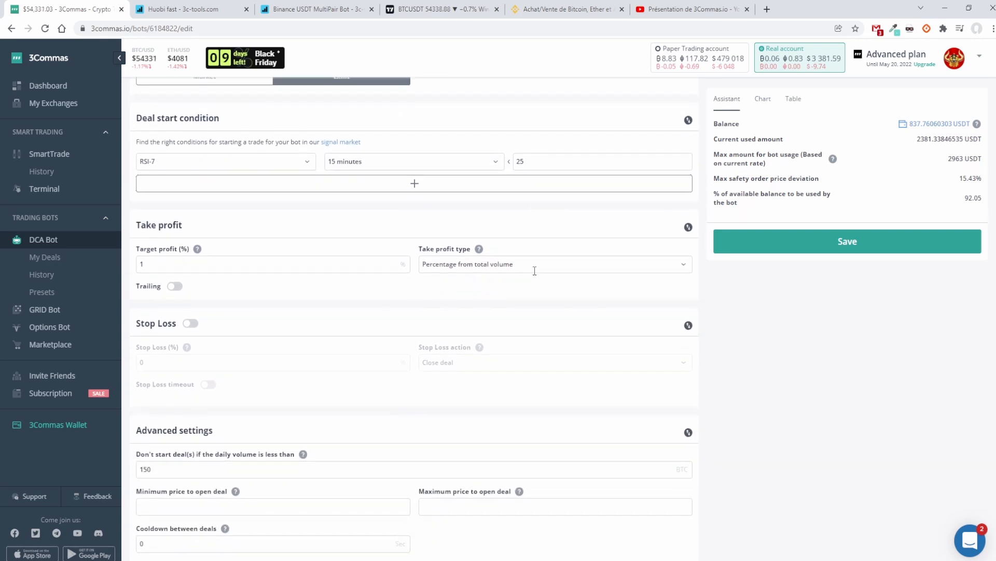
left_click(289, 264)
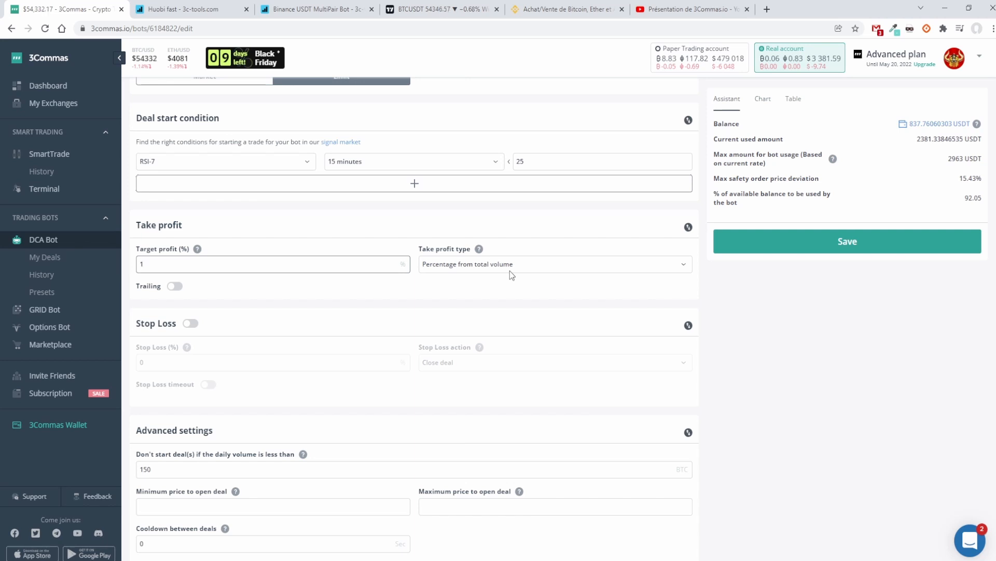
scroll(509, 270, "down", 2)
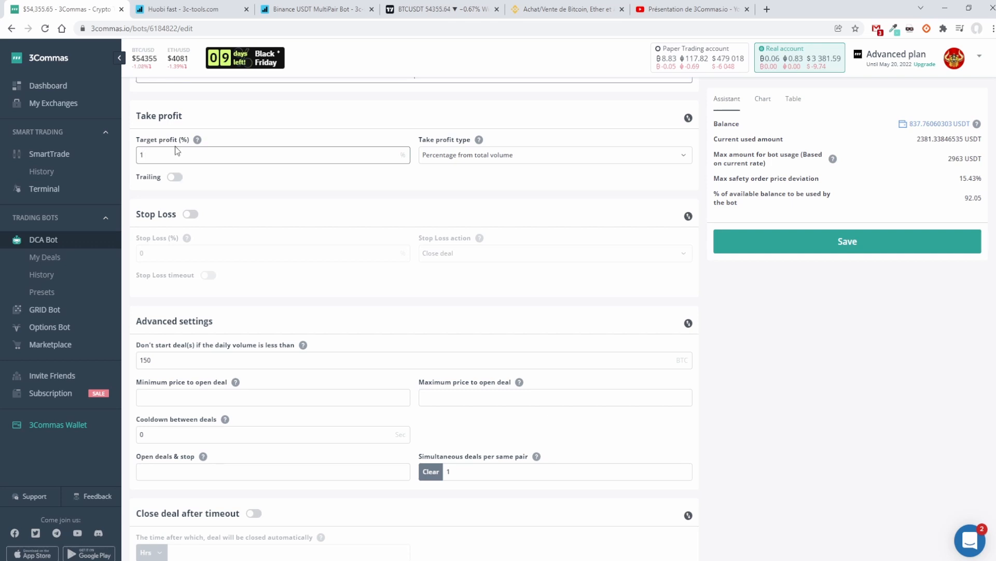
left_click_drag(151, 154, 119, 158)
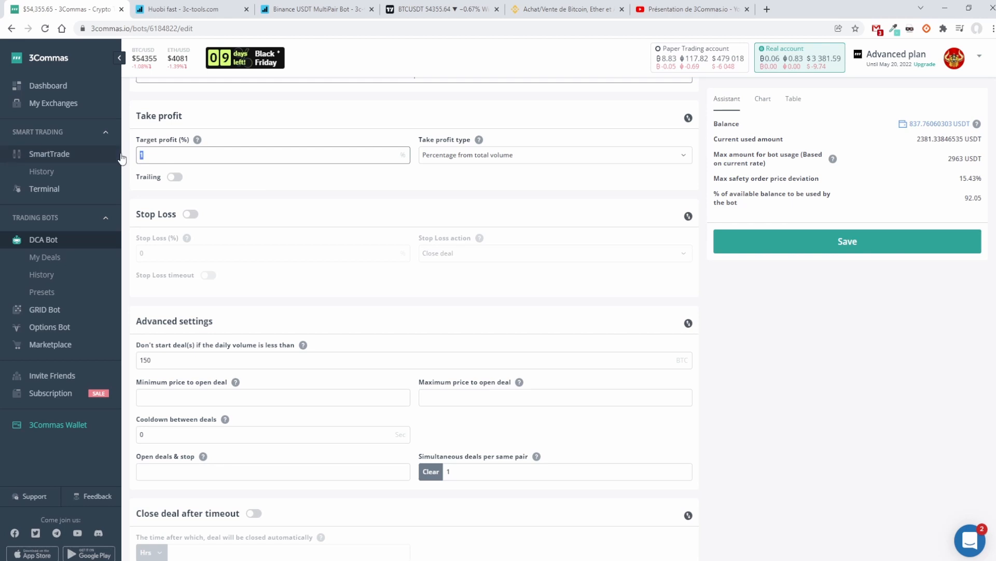
left_click(292, 206)
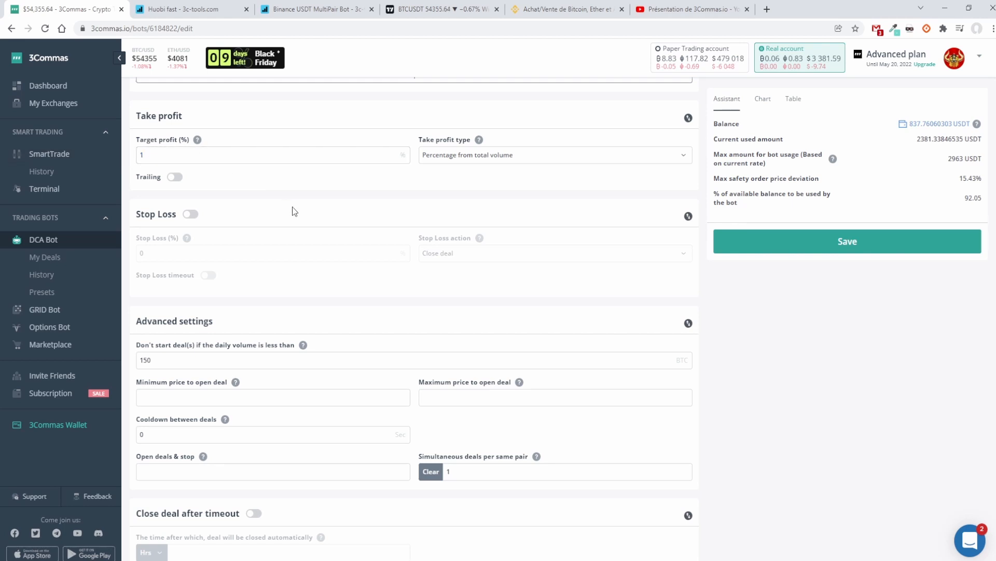
Step: Review the advanced settings, the max safety trades count and the price deviation to open safety orders
scroll(259, 212, "up", 1)
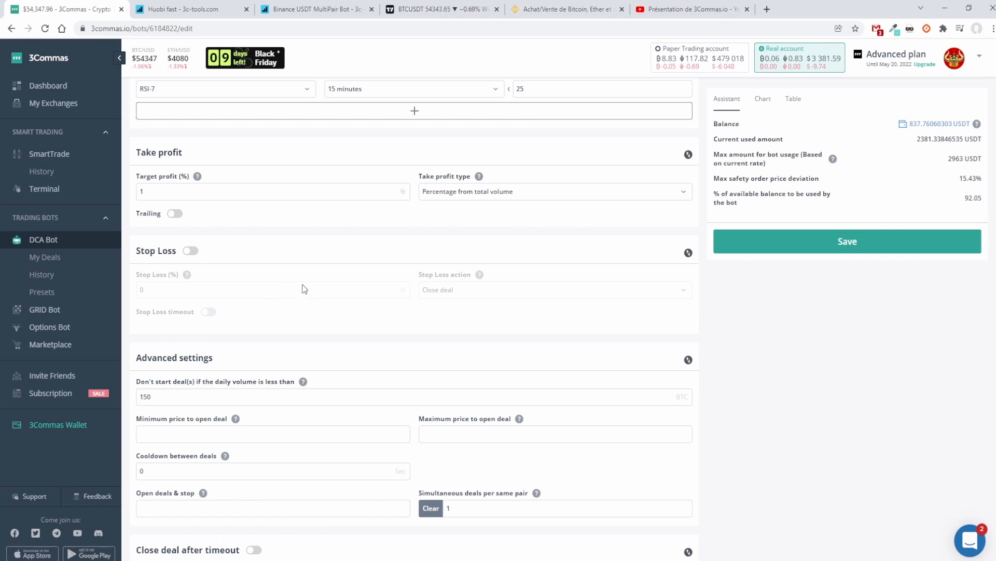
scroll(299, 301, "down", 2)
mouse_move(300, 311)
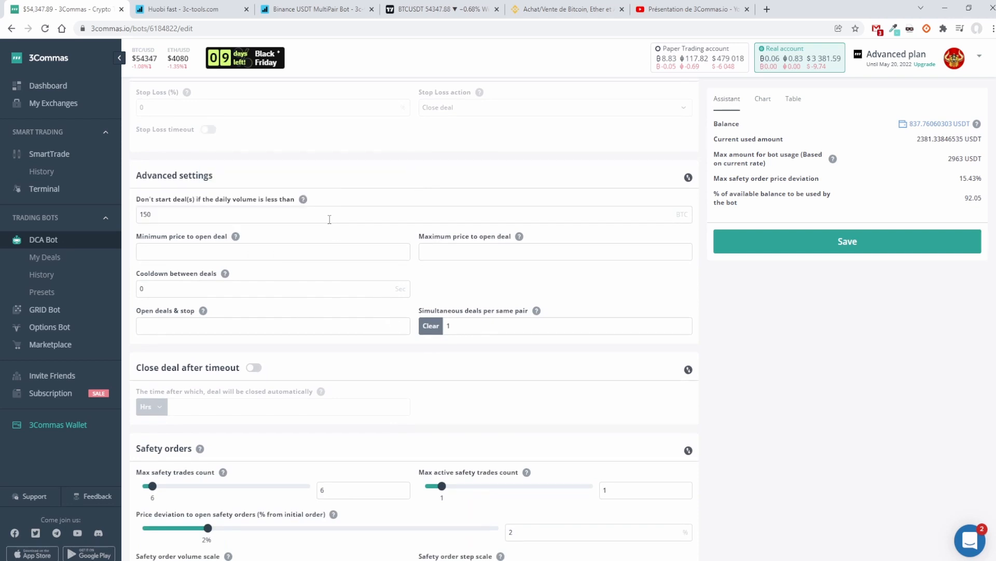
scroll(329, 219, "down", 2)
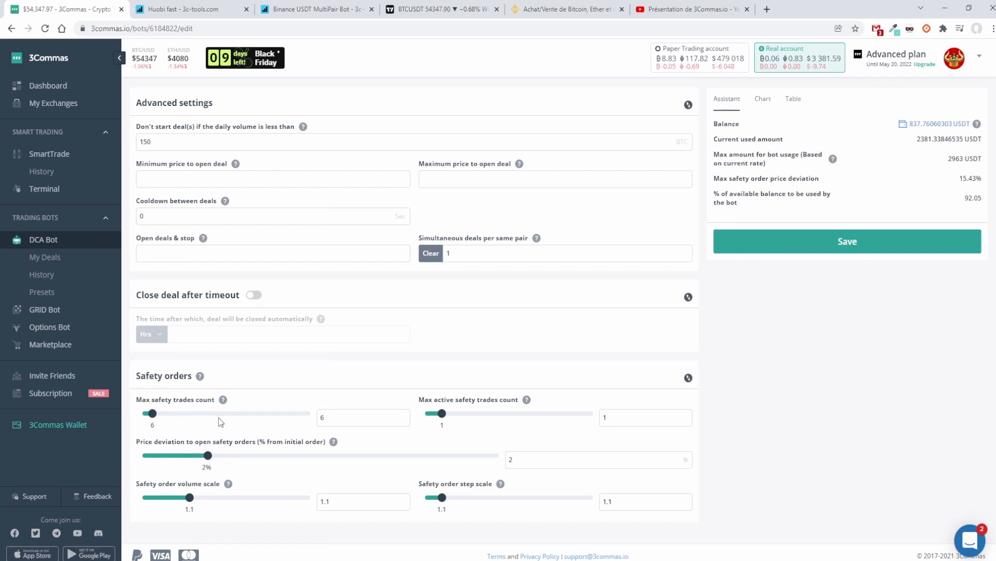
double_click(343, 417)
left_click(459, 426)
left_click_drag(527, 462, 497, 462)
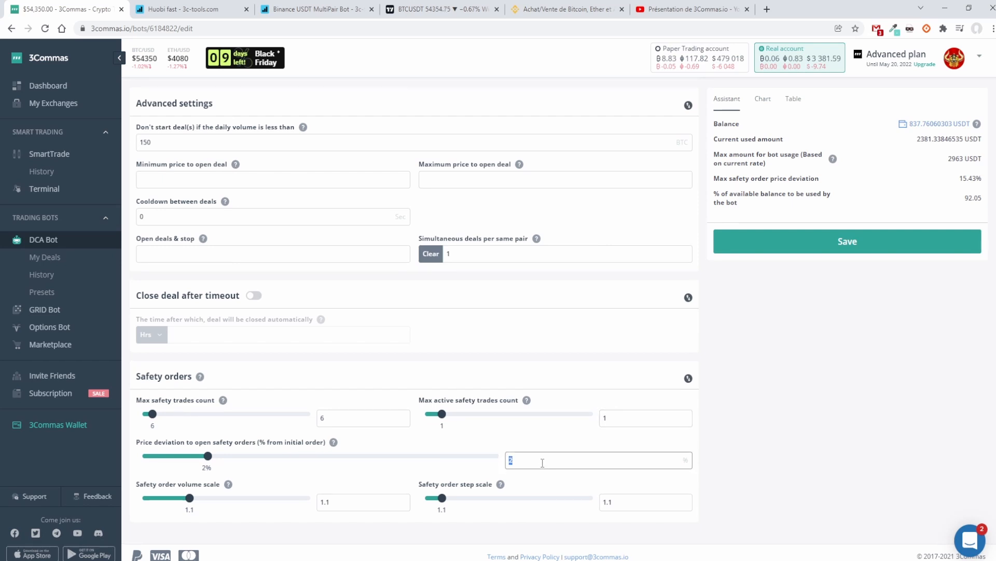
Step: Compare the safety order size in the strategy settings with the safety order volume scale
scroll(540, 460, "up", 12)
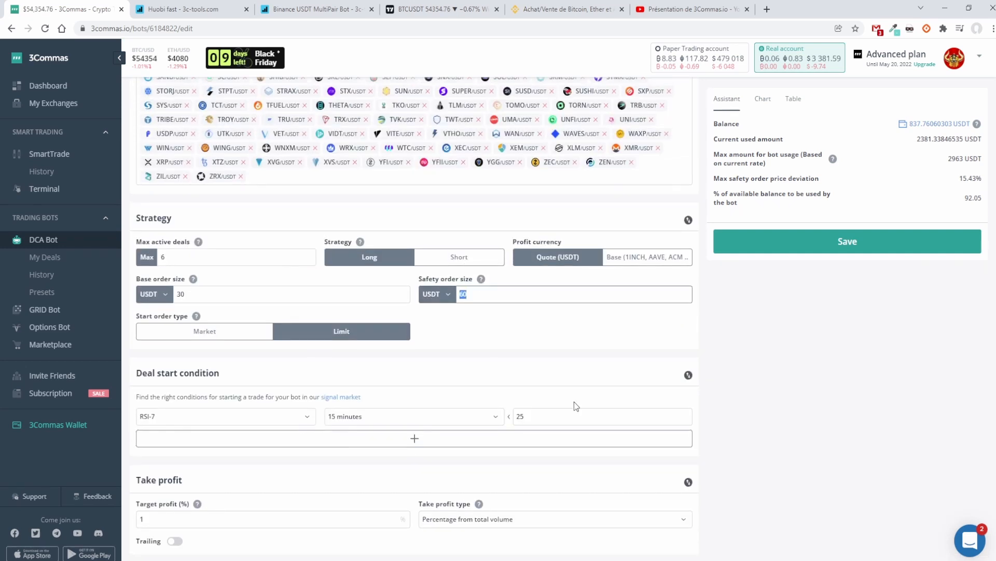
scroll(575, 400, "down", 9)
scroll(497, 384, "down", 3)
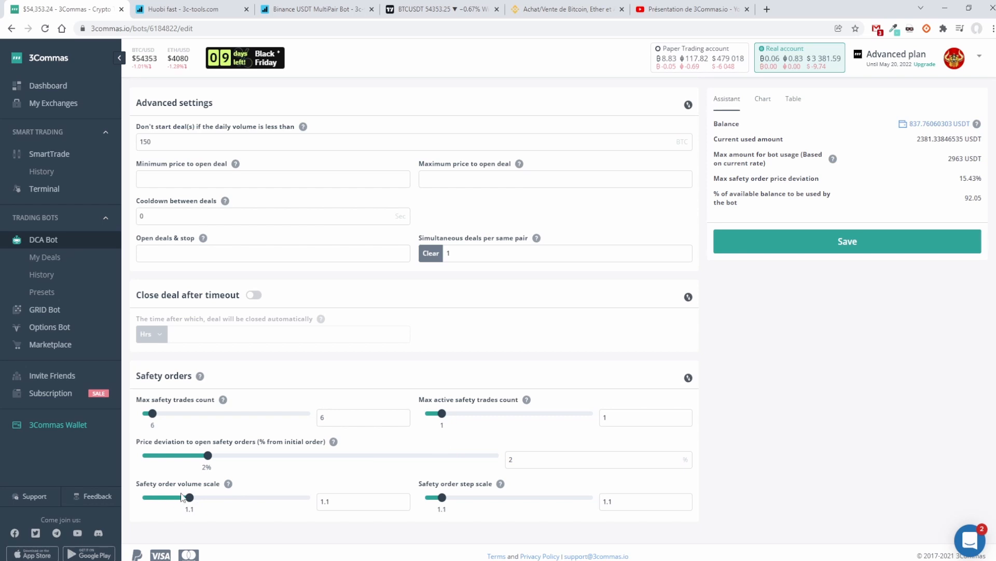
left_click(337, 502)
scroll(363, 415, "up", 10)
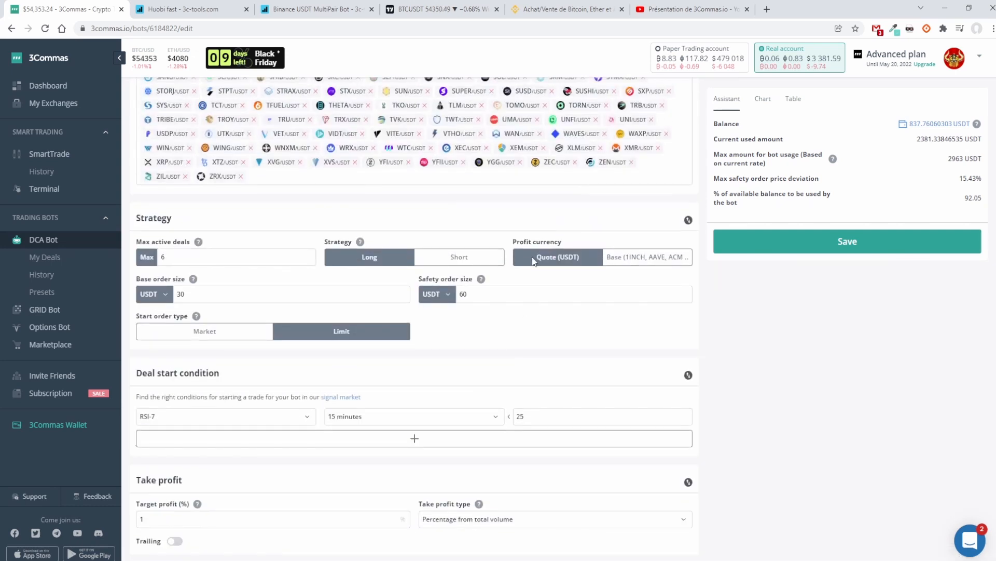
left_click_drag(467, 294, 436, 295)
scroll(338, 526, "down", 12)
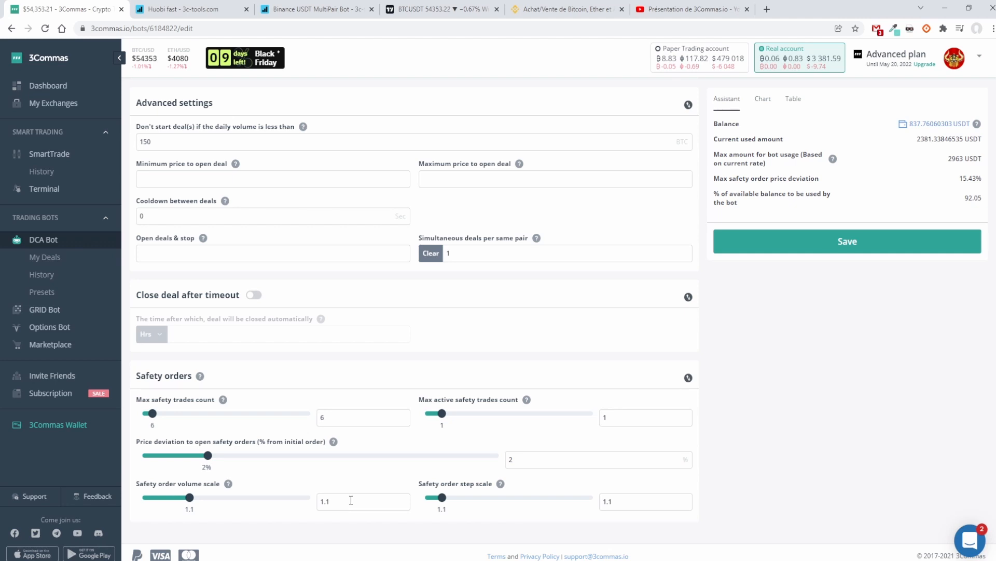
scroll(350, 500, "up", 9)
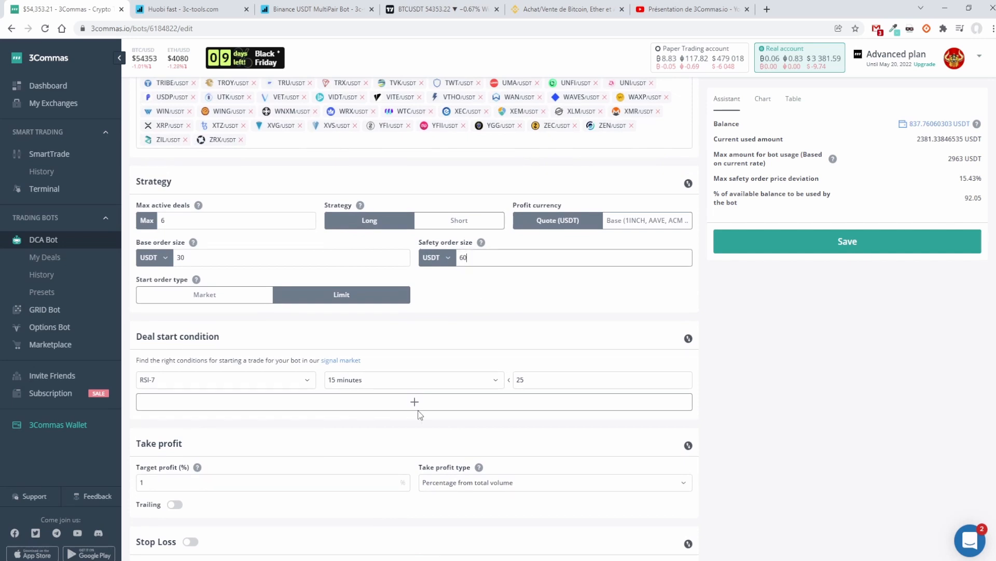
scroll(419, 410, "down", 10)
double_click(345, 503)
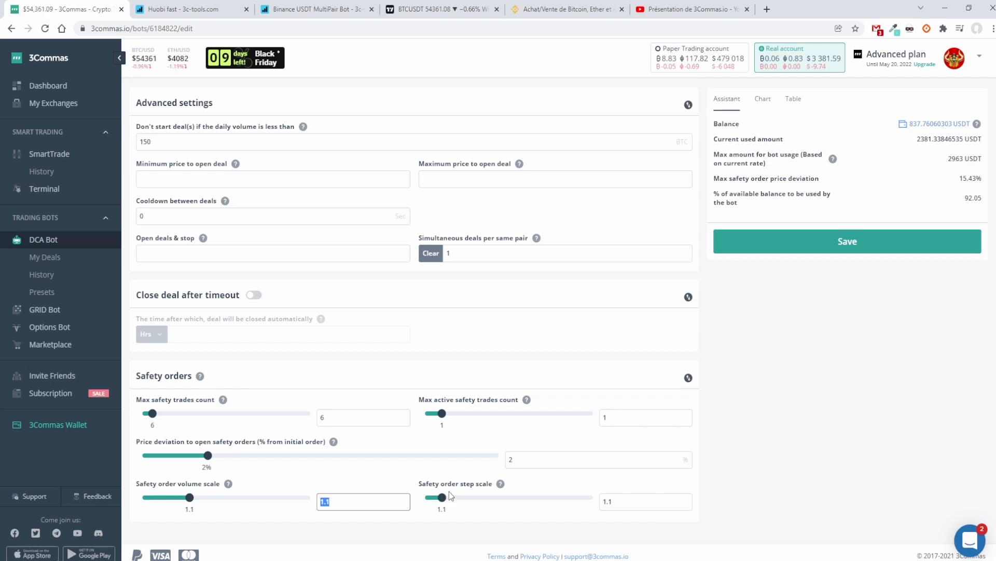
Step: Examine the safety order step scale together with the price deviation for opening safety orders
left_click(623, 503)
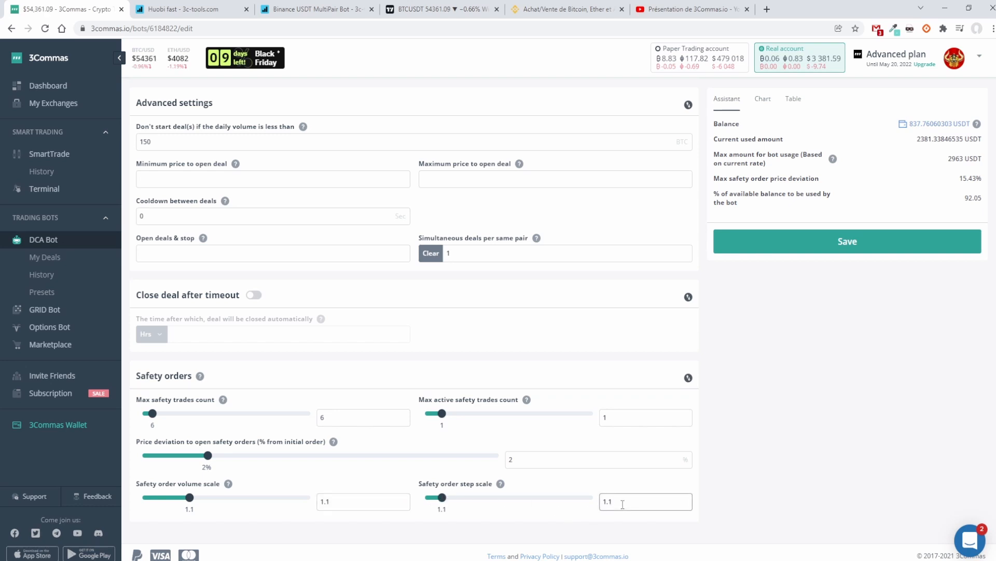
double_click(510, 460)
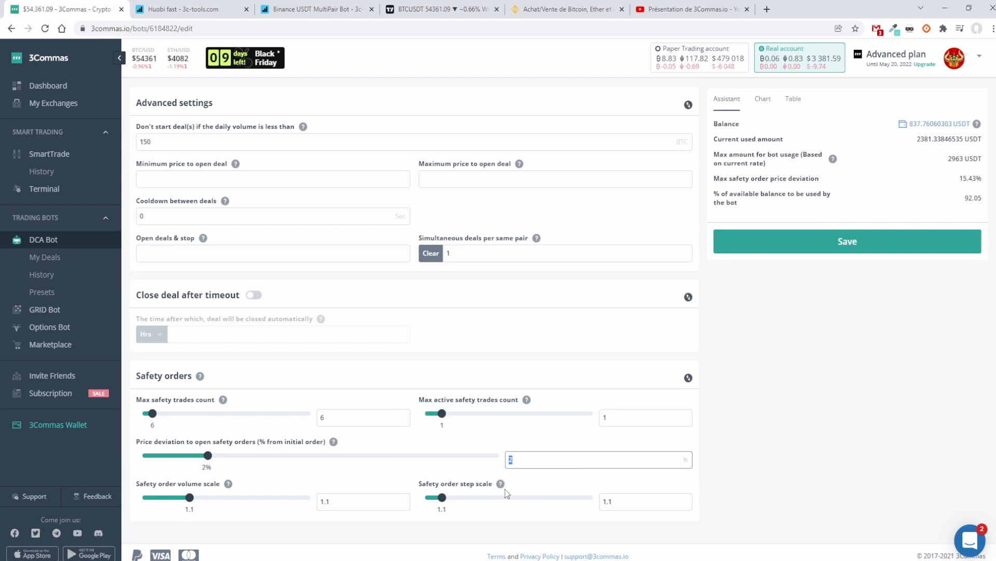
left_click(637, 461)
left_click(627, 506)
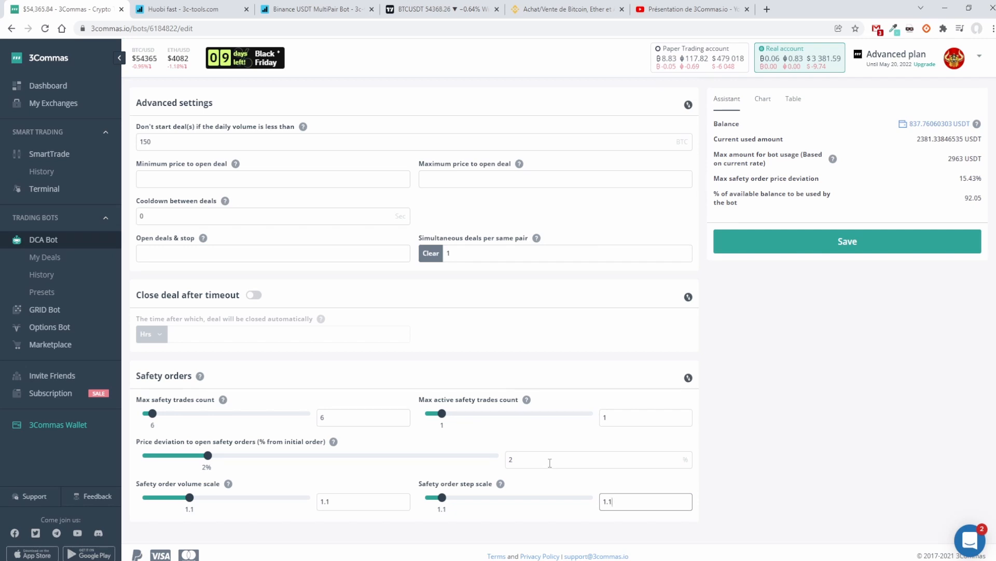
Step: Open the list of DCA deals in 3Commas, and switch to 3c-tools to view the Binance bot's active deals
scroll(550, 462, "up", 15)
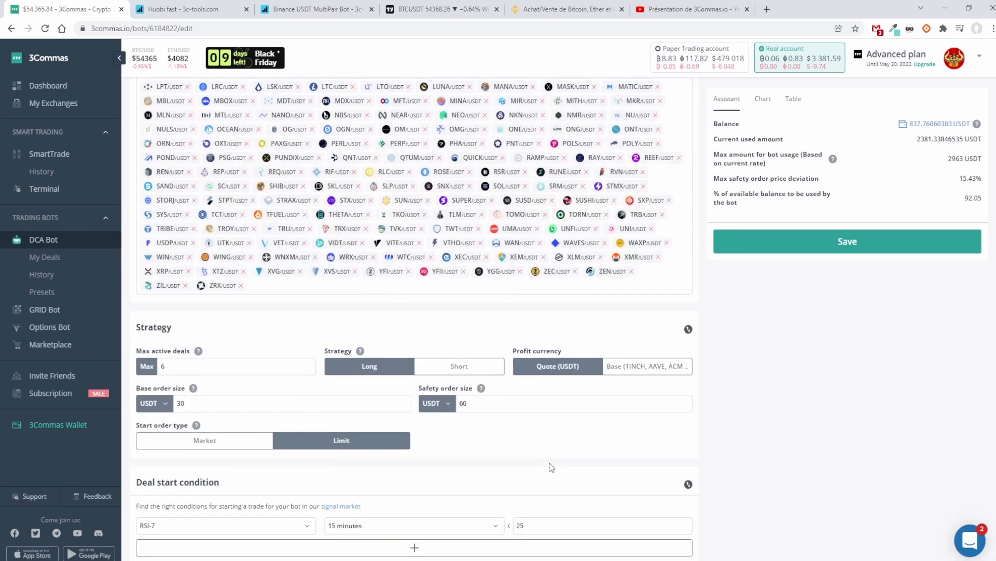
scroll(552, 467, "up", 8)
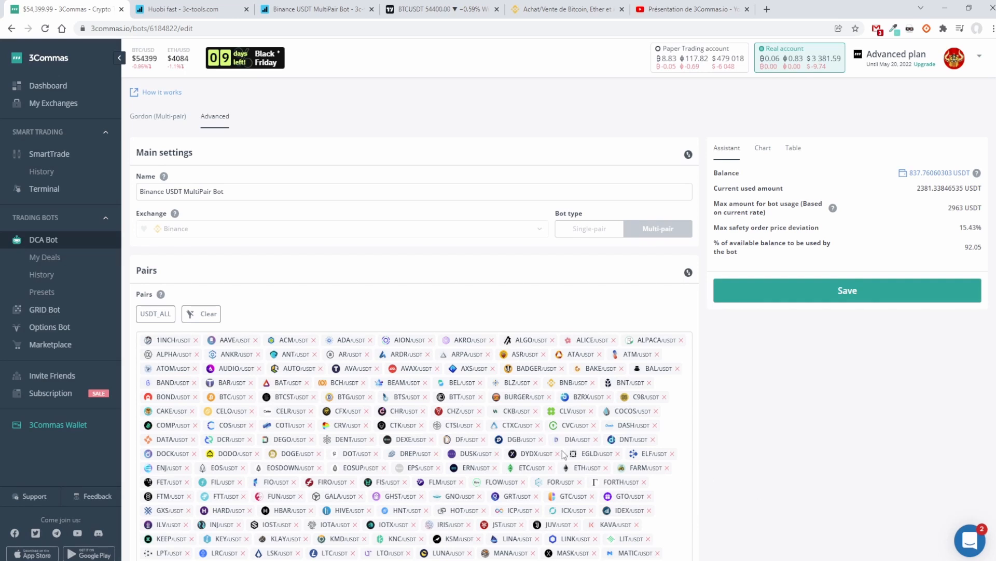
left_click(46, 258)
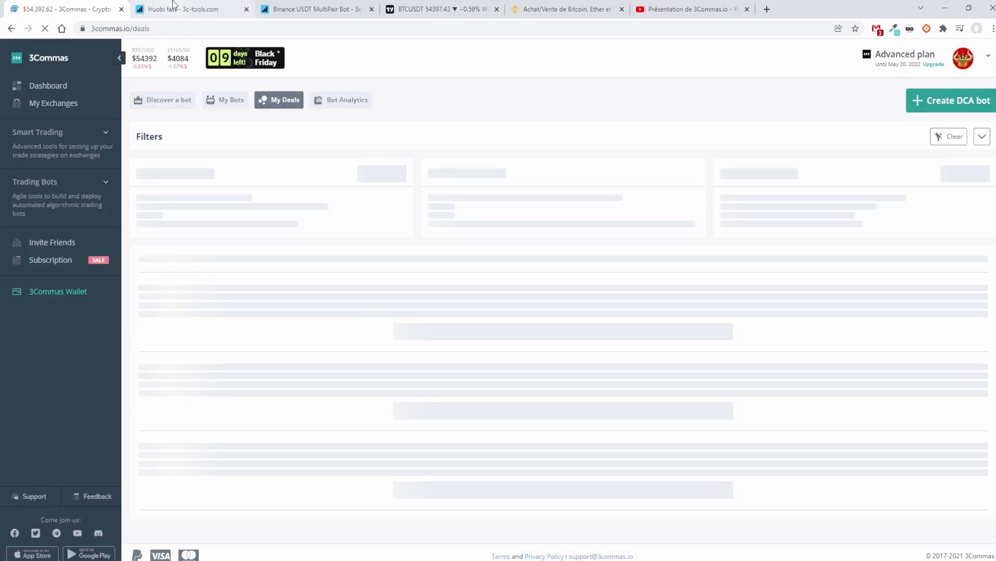
left_click(306, 9)
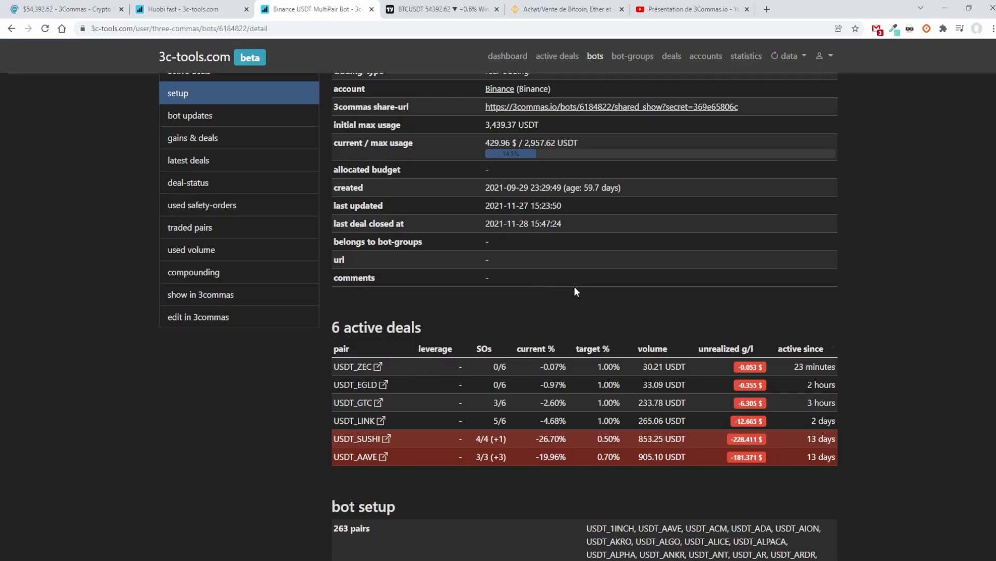
scroll(574, 286, "down", 5)
scroll(574, 285, "up", 1)
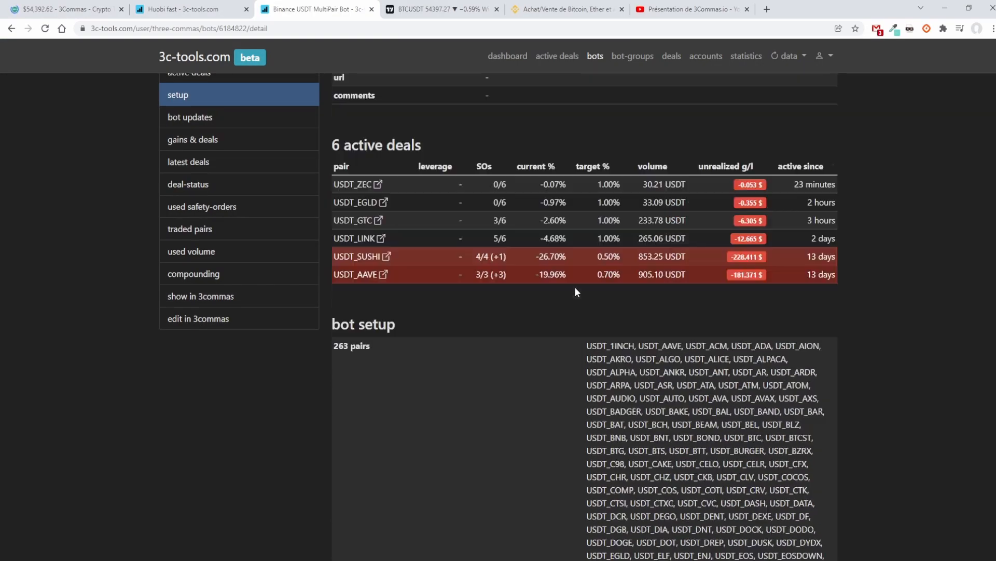
Step: Examine the profits and durations of the Binance bot's 50 latest deals
left_click(200, 161)
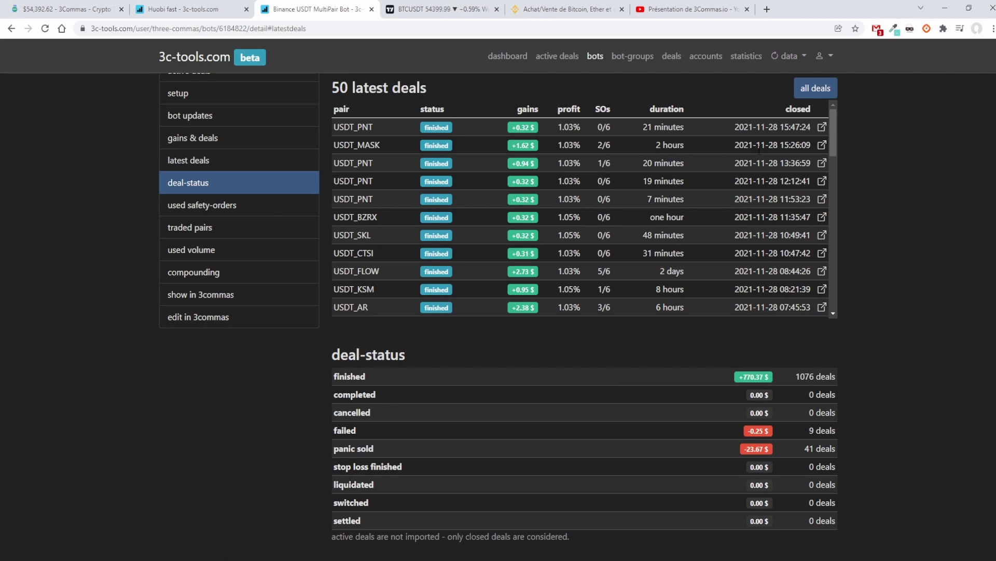
left_click_drag(582, 126, 550, 126)
left_click_drag(642, 126, 685, 127)
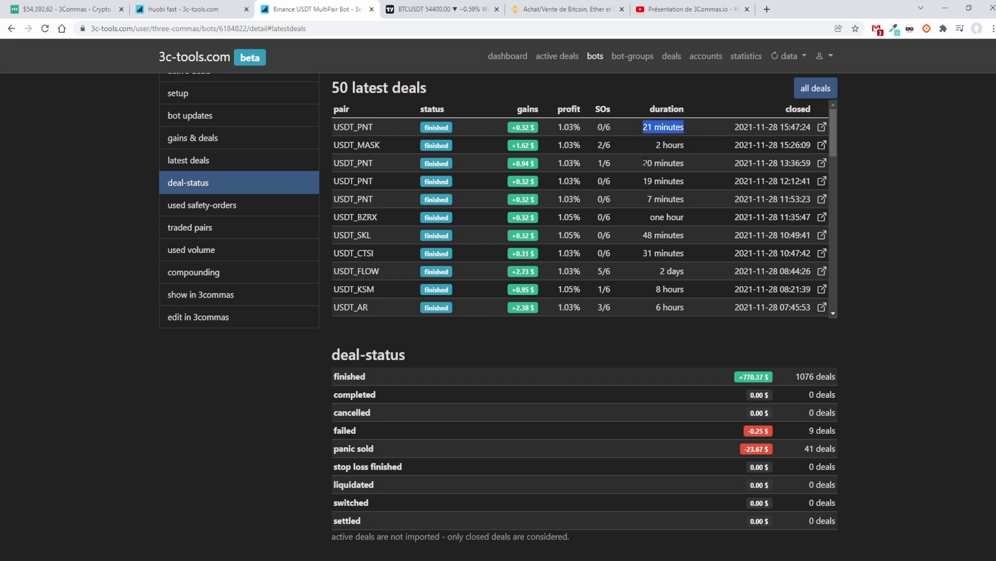
left_click_drag(630, 198, 685, 199)
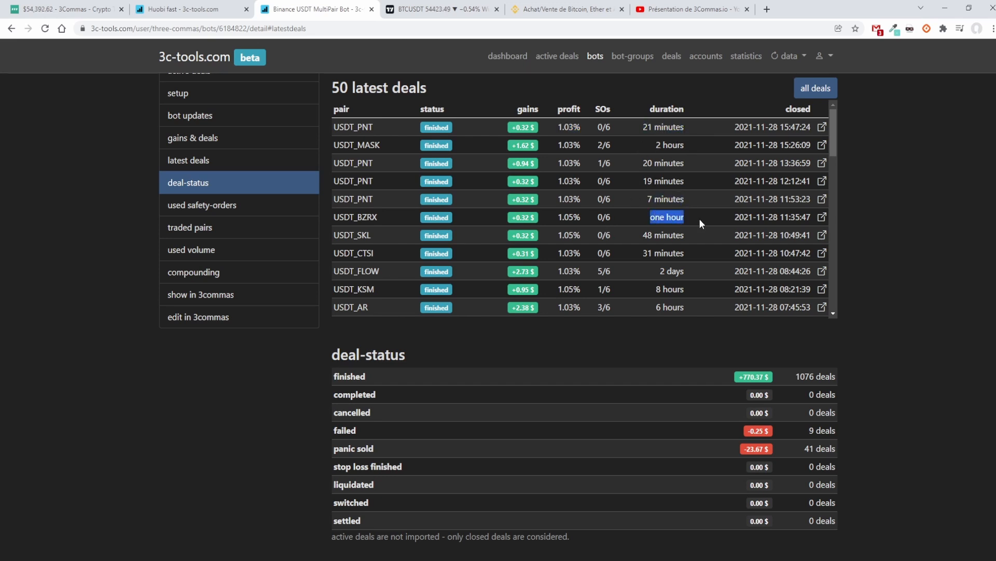
scroll(695, 236, "down", 2)
left_click_drag(653, 234, 693, 234)
scroll(693, 234, "down", 4)
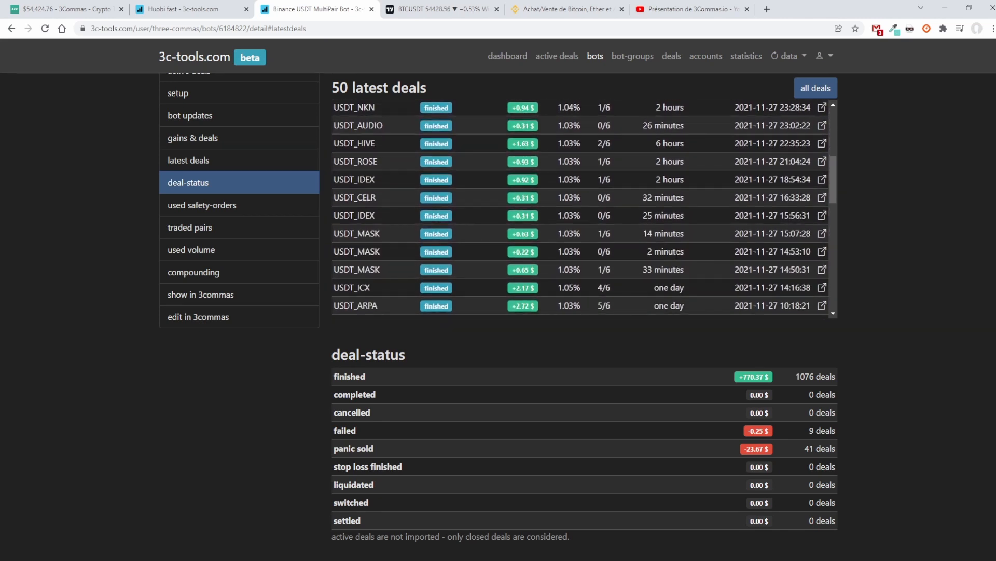
Step: Examine the durations, used safety orders and profits of the one-day deals, including USDT_RVN, USDT_ARPA and USDT_ICX
scroll(580, 208, "down", 3)
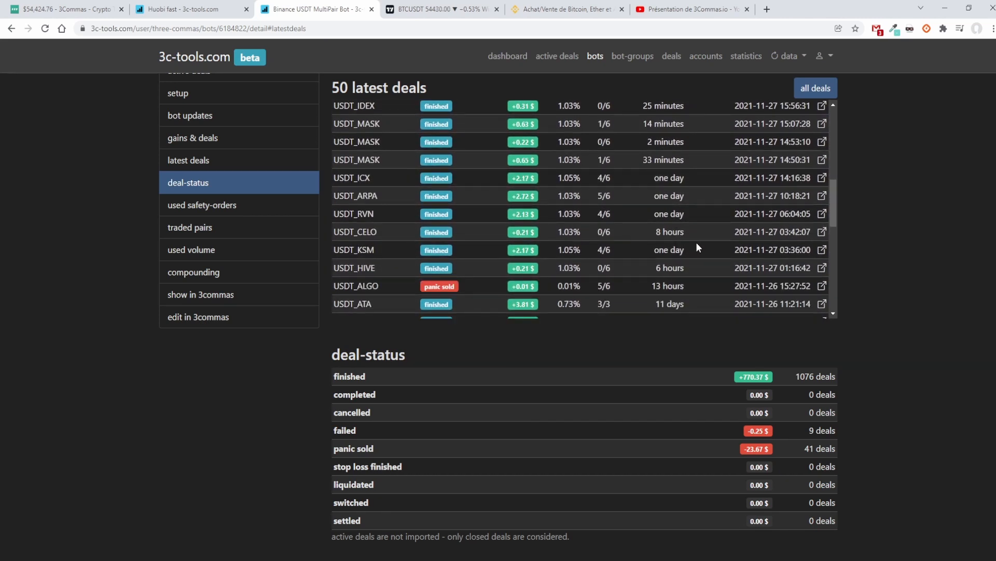
left_click_drag(696, 242, 684, 192)
left_click(690, 215)
left_click_drag(684, 208, 678, 194)
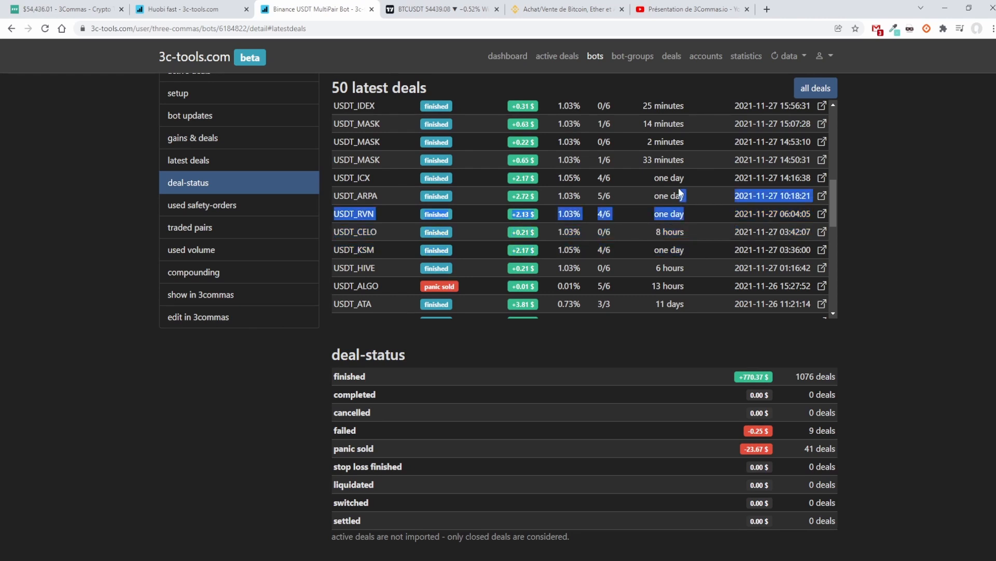
left_click(679, 194)
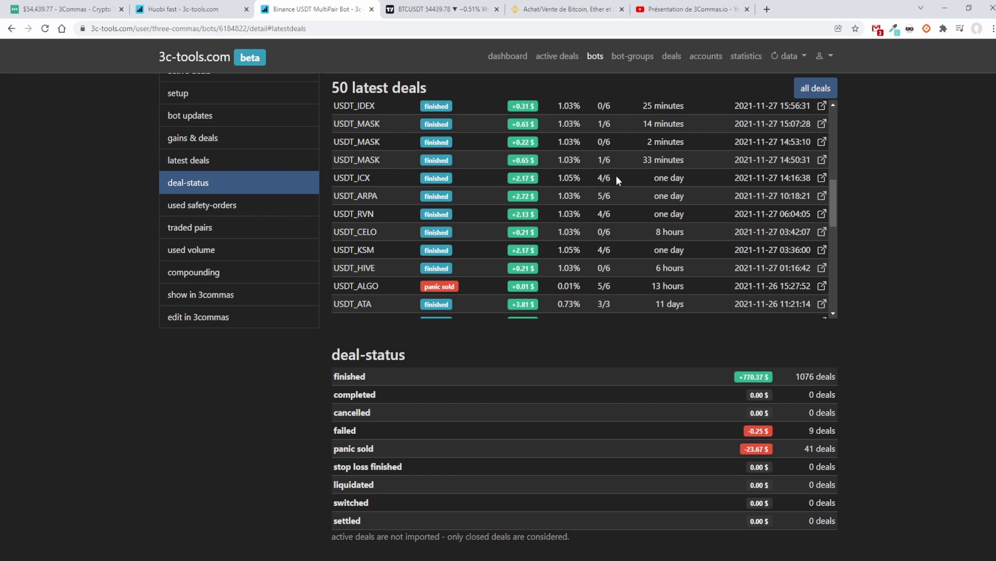
left_click_drag(557, 177, 573, 178)
left_click_drag(511, 178, 558, 182)
scroll(638, 190, "down", 3)
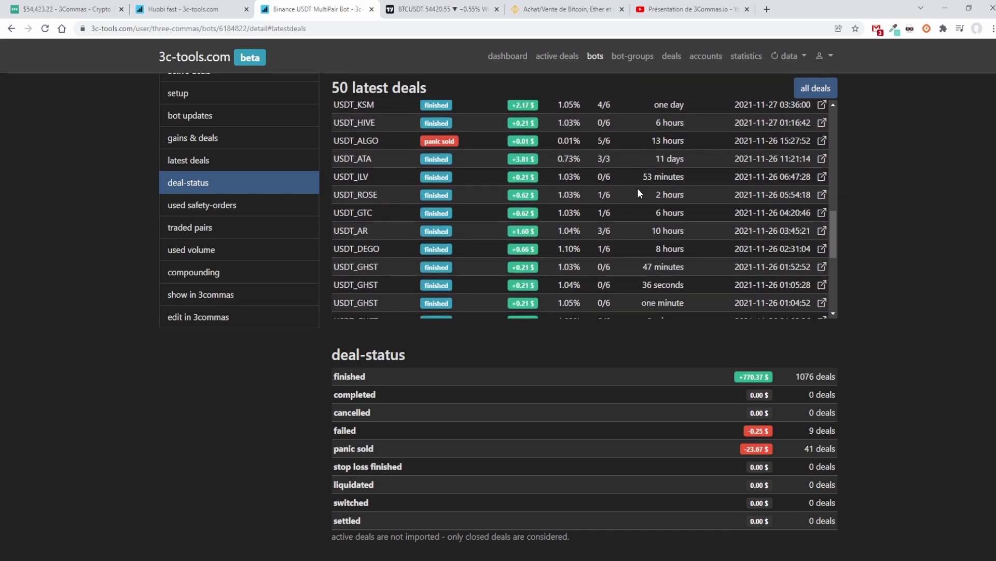
Step: Examine the panic-sold USDT_ALGO deal and look through the remaining entries of the 50 latest deals
scroll(637, 192, "down", 2)
scroll(700, 264, "up", 4)
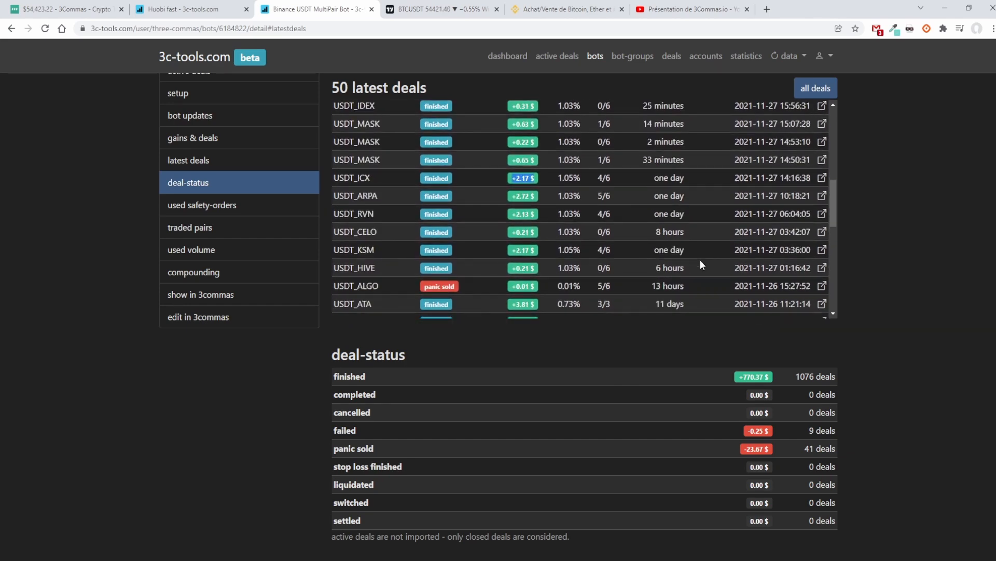
scroll(700, 259, "up", 6)
scroll(700, 255, "down", 3)
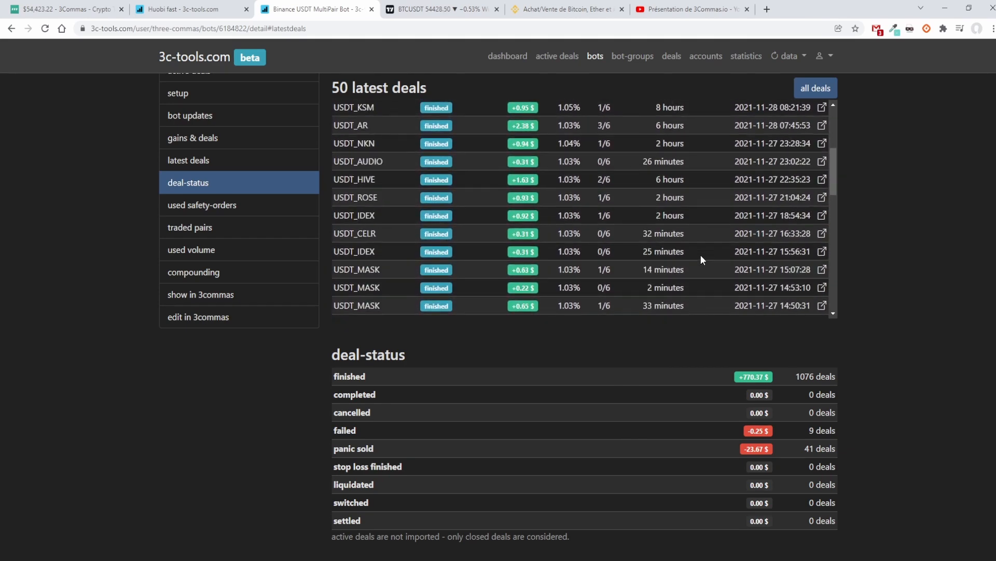
scroll(701, 260, "down", 3)
scroll(701, 254, "down", 1)
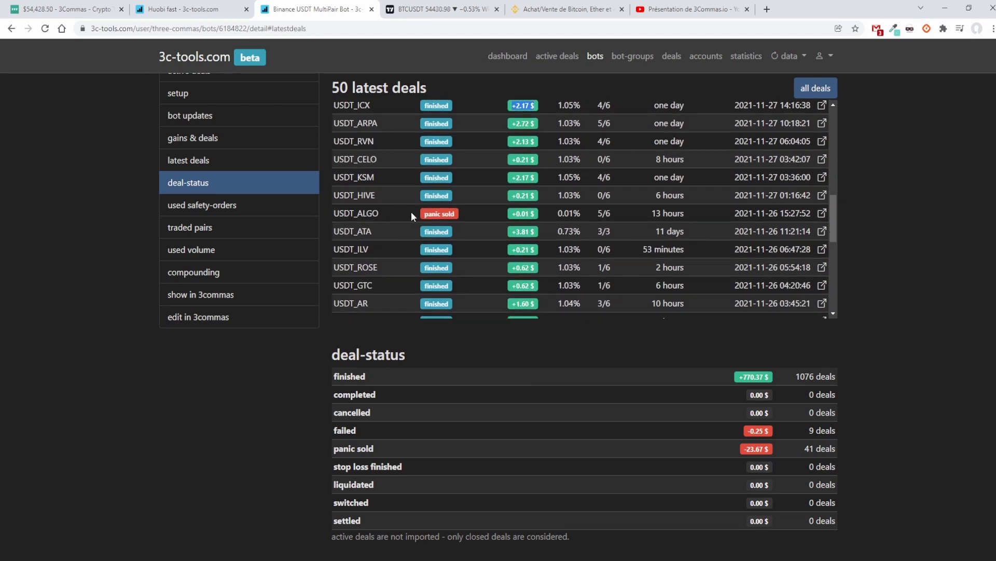
left_click_drag(411, 213, 533, 214)
scroll(496, 210, "down", 1)
scroll(496, 211, "up", 1)
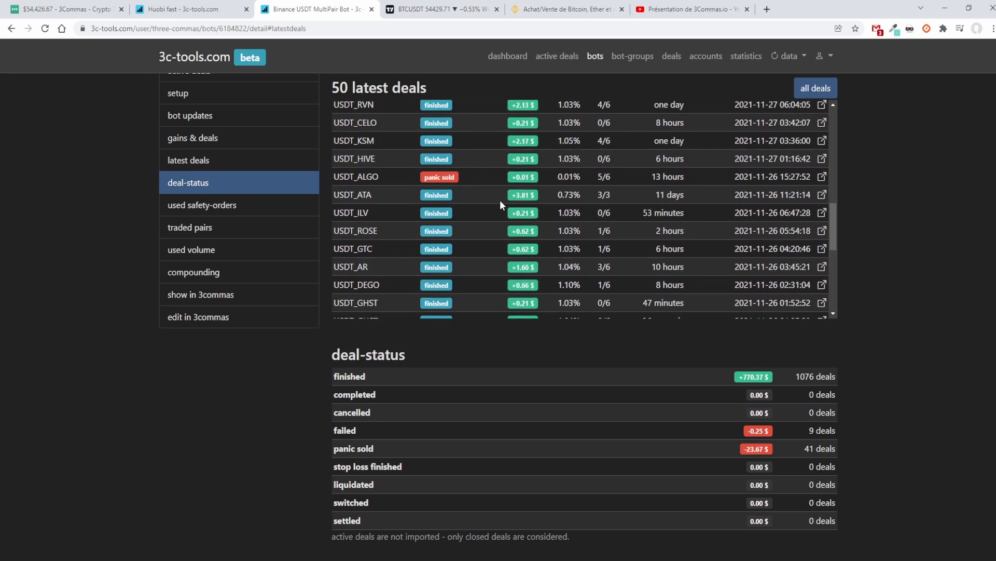
scroll(627, 207, "down", 6)
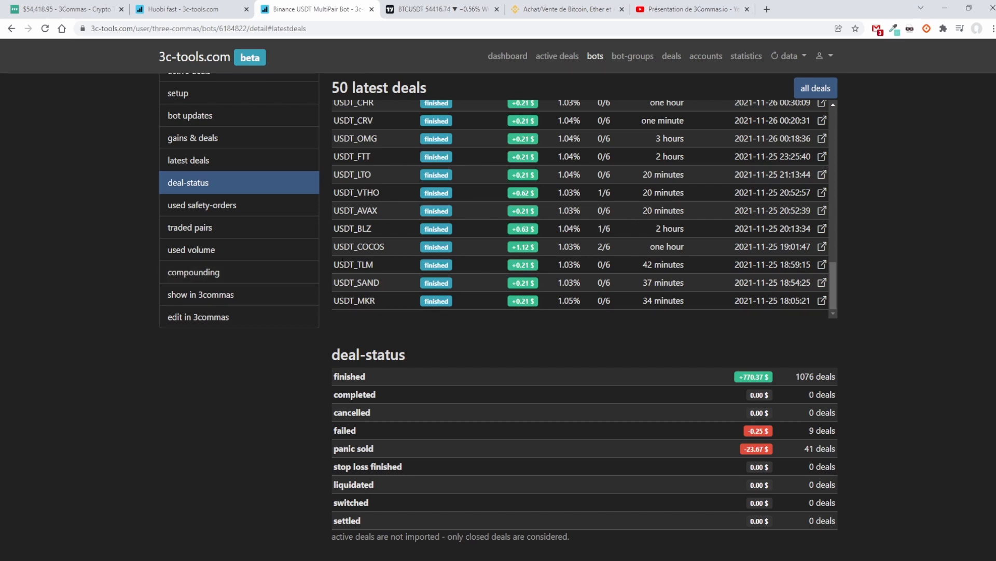
Step: Review the Binance bot's gains and deals summary, and return to its setup values
left_click(208, 143)
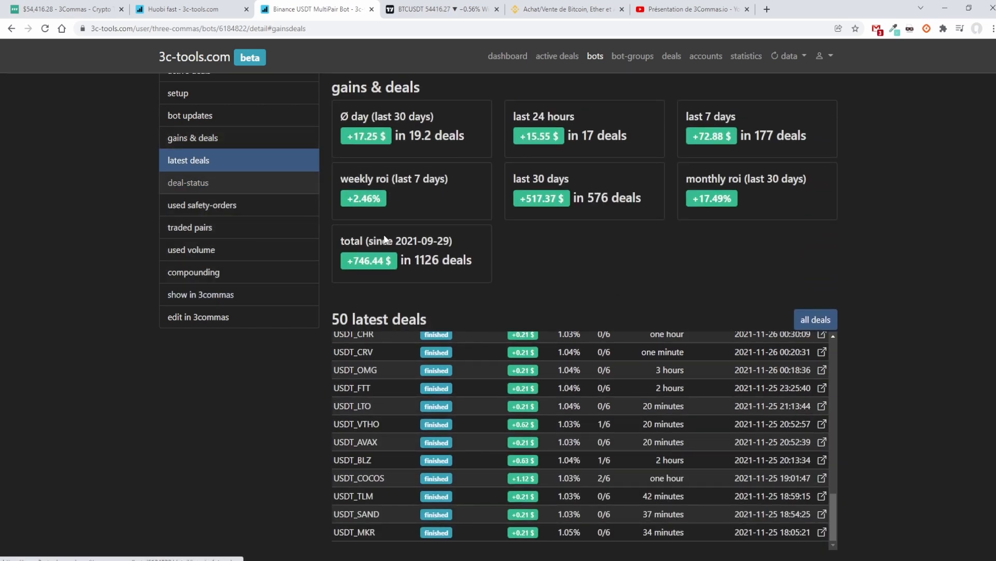
scroll(537, 282, "up", 8)
scroll(560, 295, "up", 20)
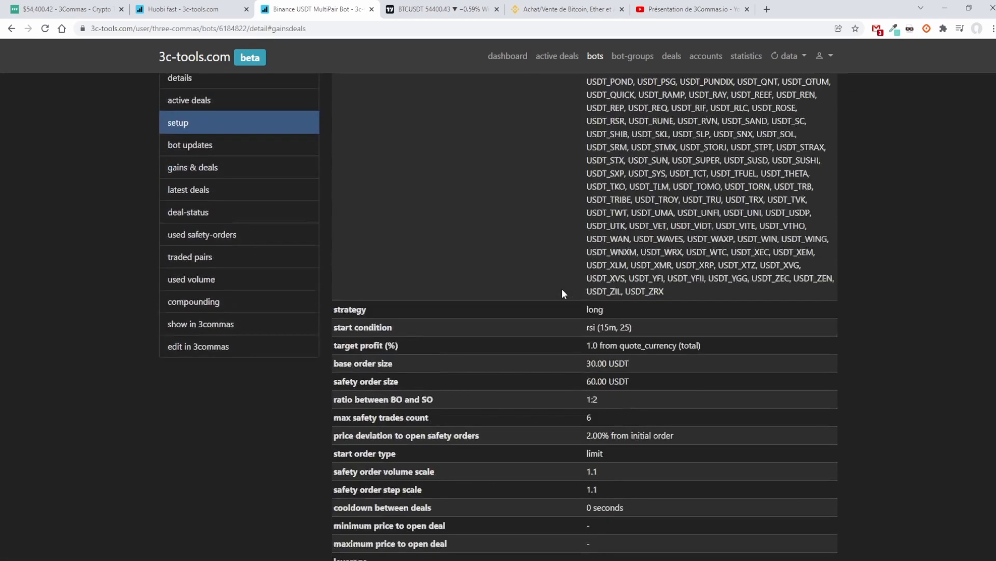
Step: Examine the safety orders, unrealized losses and age of the USDT_SUSHI and USDT_AAVE active deals
scroll(563, 293, "down", 2)
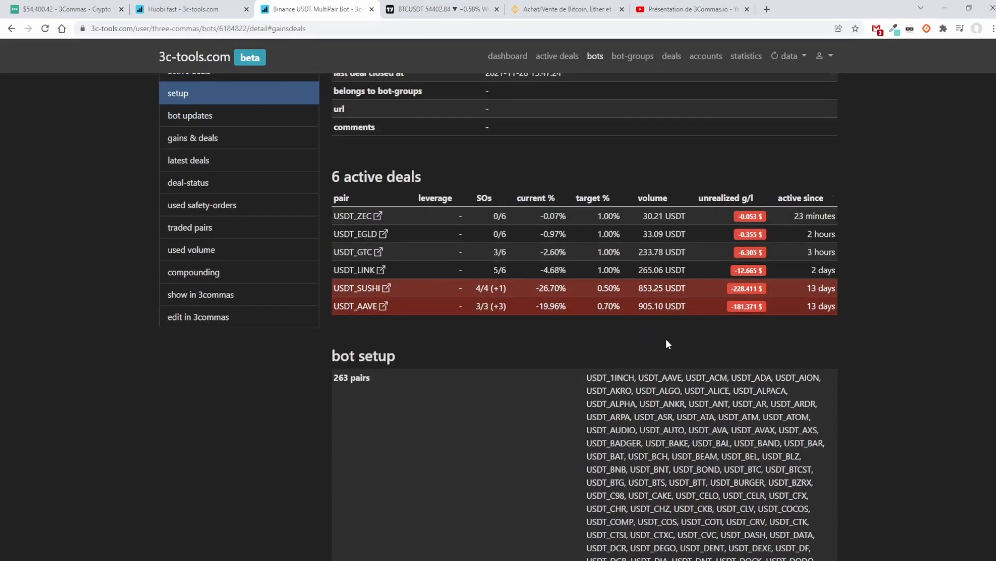
left_click_drag(785, 307, 696, 292)
left_click(834, 318)
left_click_drag(492, 307, 507, 306)
left_click_drag(861, 310, 340, 288)
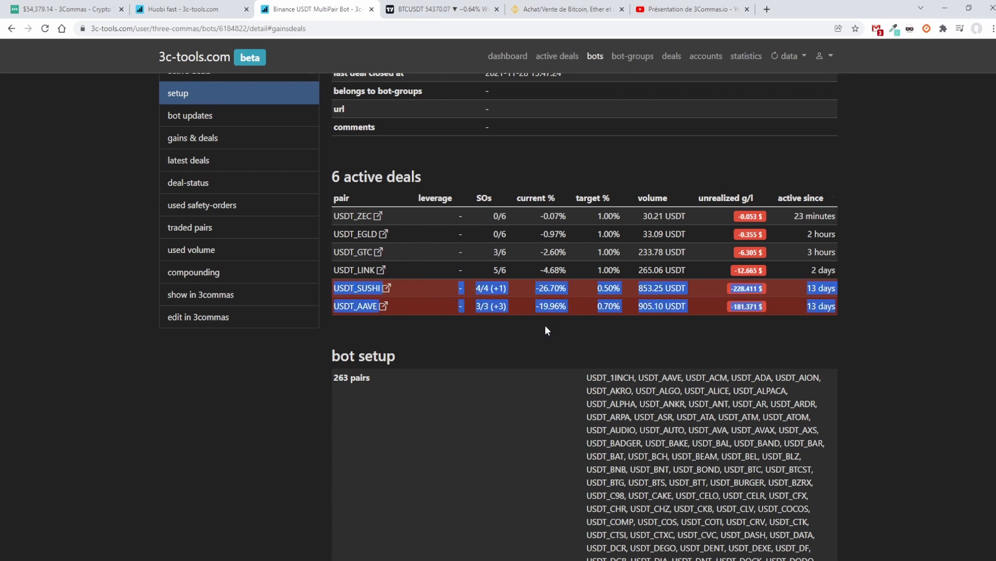
left_click(827, 343)
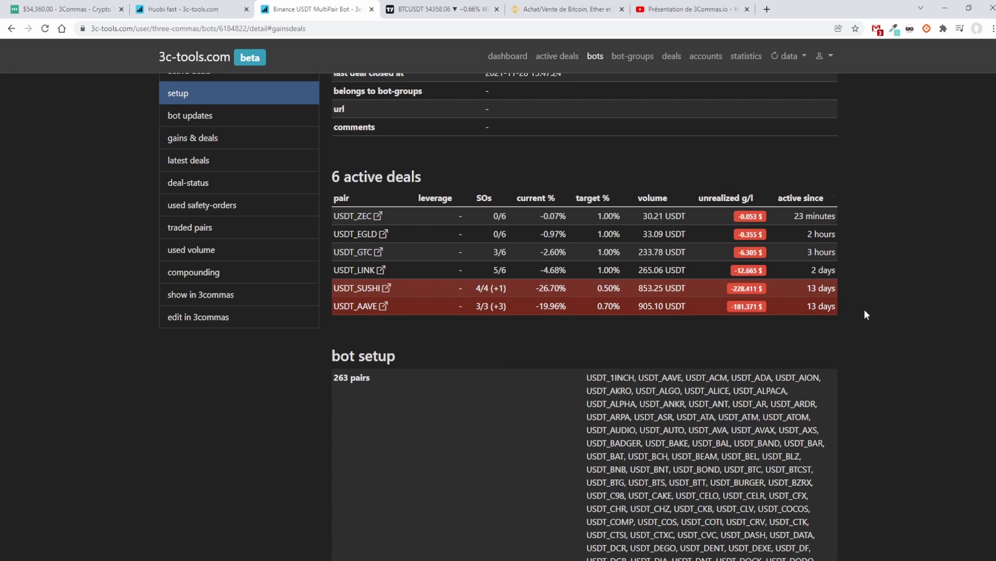
left_click_drag(864, 309, 590, 288)
left_click(506, 272)
Step: Return to the bot's details chart and expand the day by day table
scroll(637, 248, "up", 5)
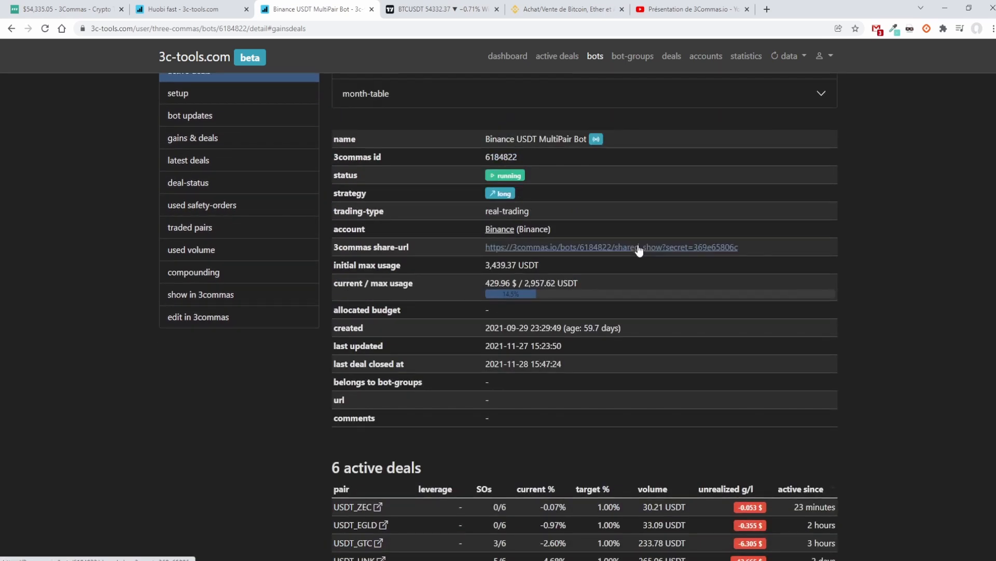
scroll(639, 250, "up", 9)
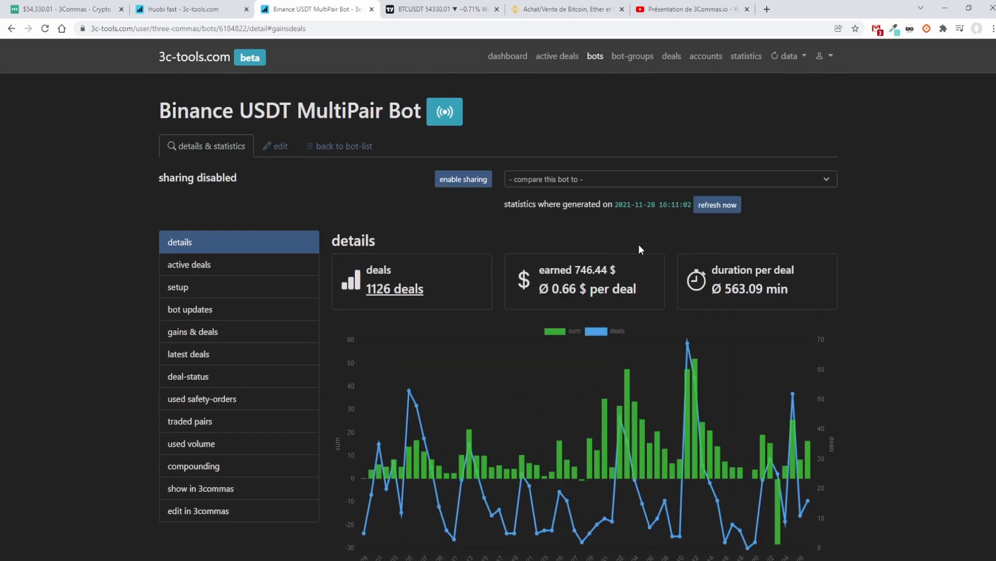
scroll(639, 248, "down", 5)
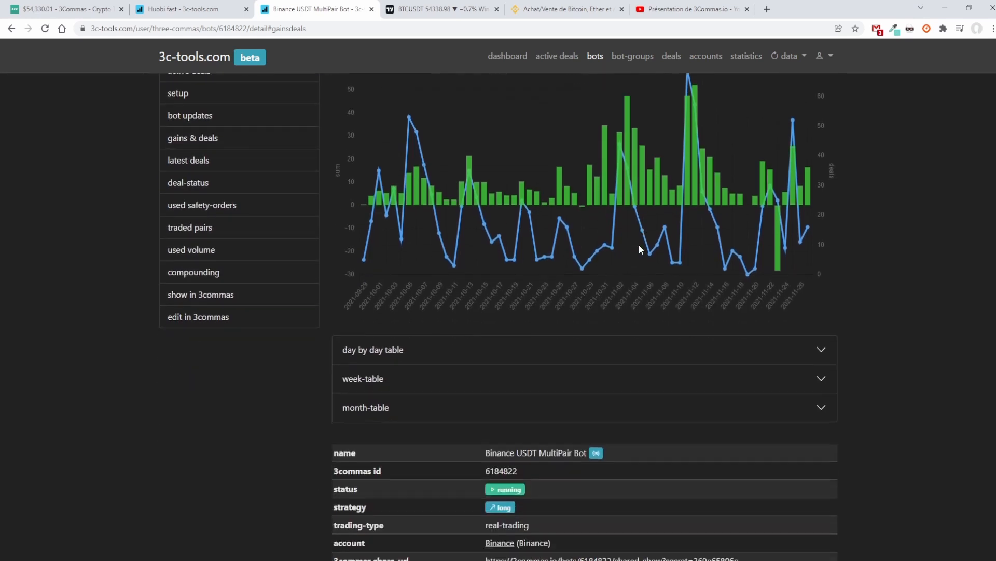
scroll(638, 248, "down", 6)
scroll(438, 225, "up", 3)
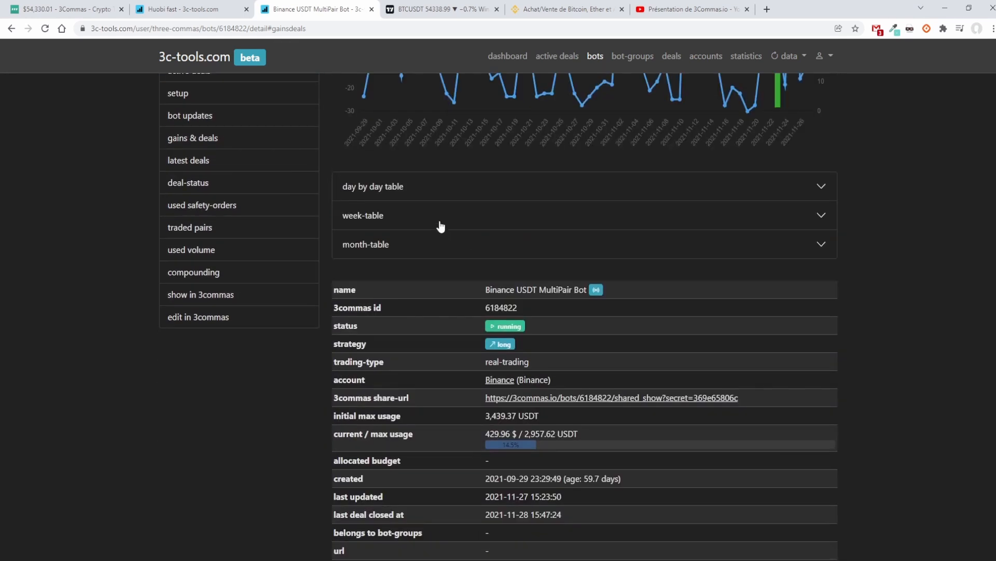
left_click(439, 192)
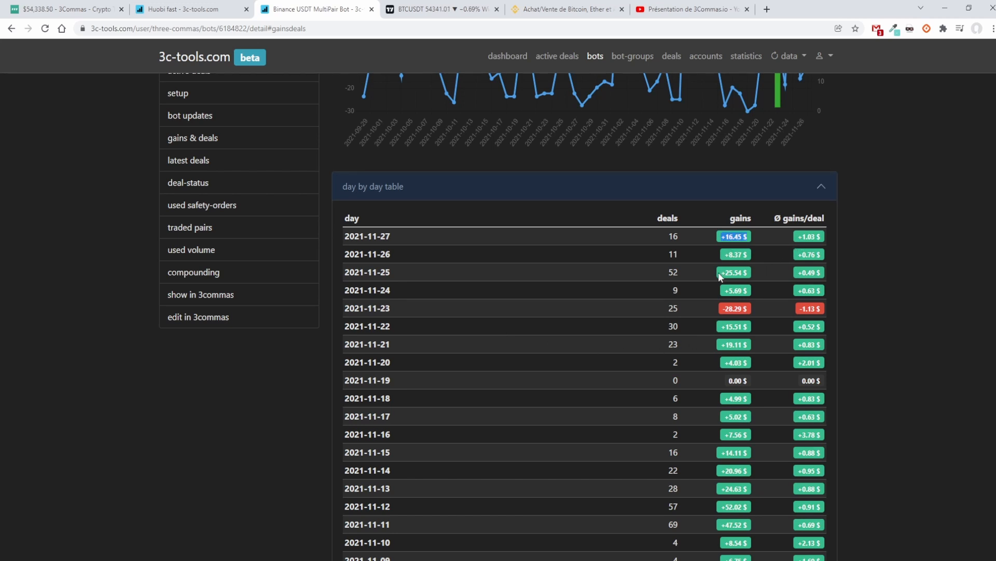
Step: Compare the daily gains from 2021-11-19 to 2021-11-25, including the losing day and the day without deals
left_click_drag(720, 272, 751, 289)
scroll(763, 290, "down", 1)
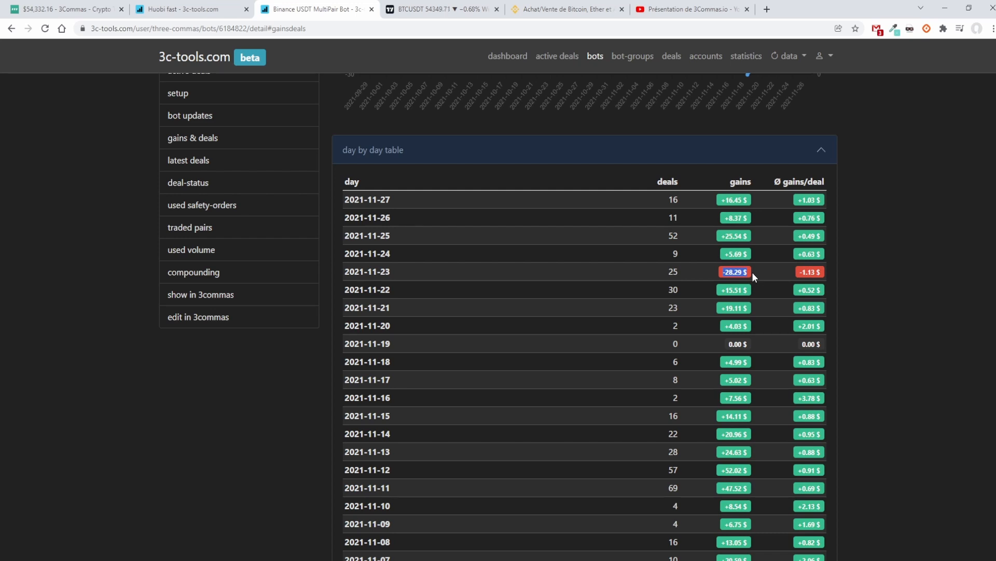
scroll(765, 331, "down", 2)
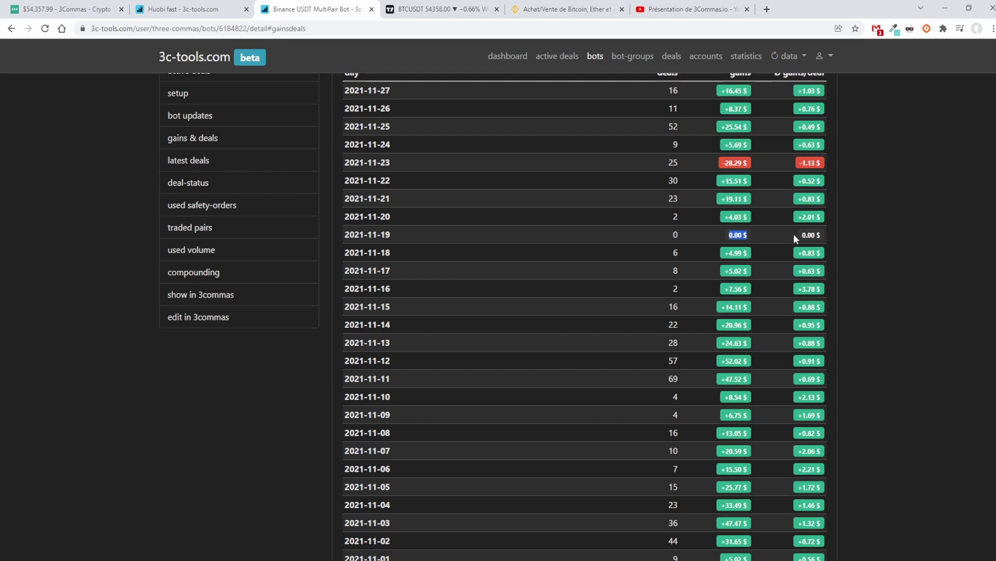
left_click_drag(806, 235, 820, 236)
scroll(807, 230, "up", 2)
left_click_drag(781, 289, 752, 268)
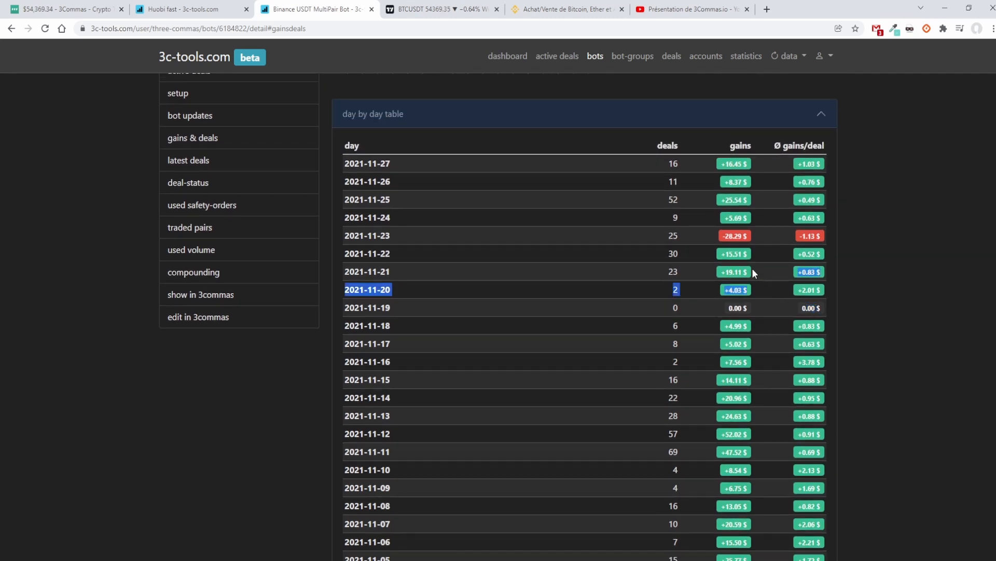
left_click(764, 207)
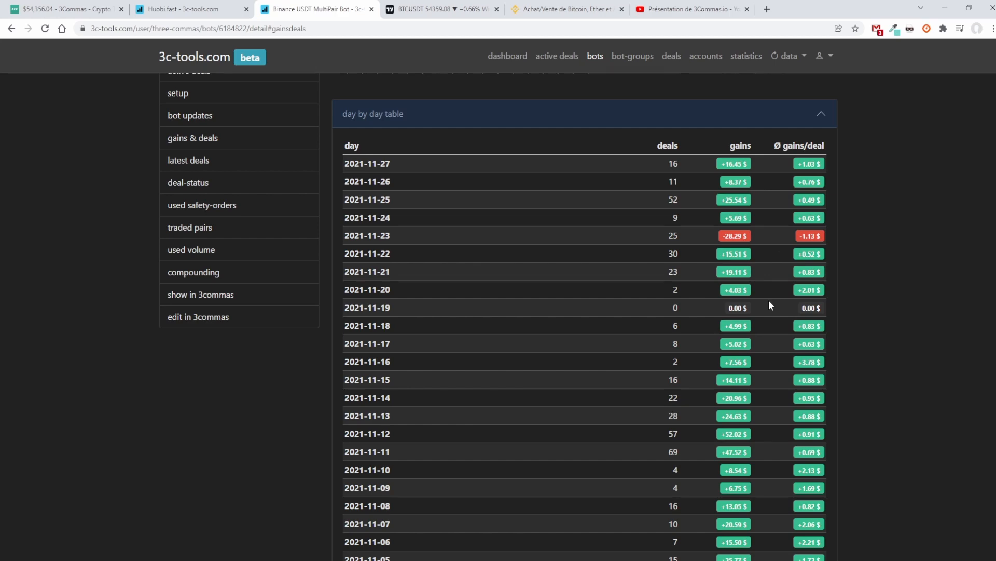
Step: Look through the older daily gains back to 2021-09-29, and return to the chart above the table
scroll(770, 306, "down", 4)
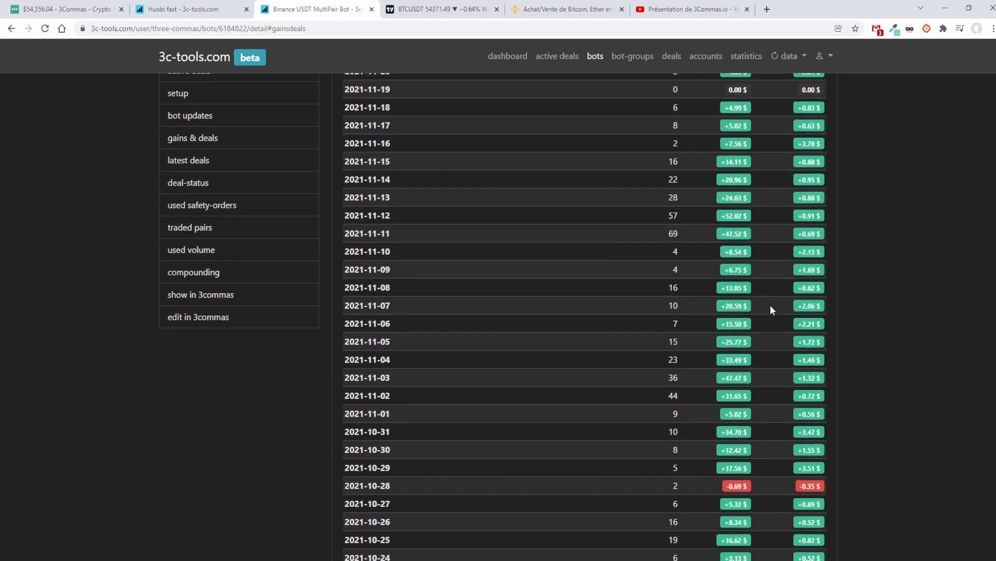
scroll(770, 305, "down", 13)
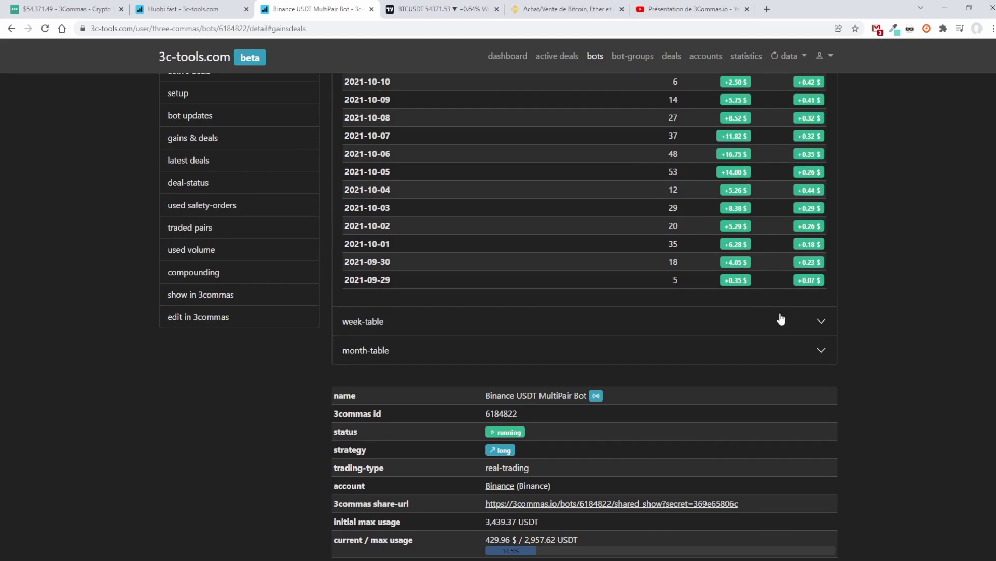
scroll(782, 313, "up", 9)
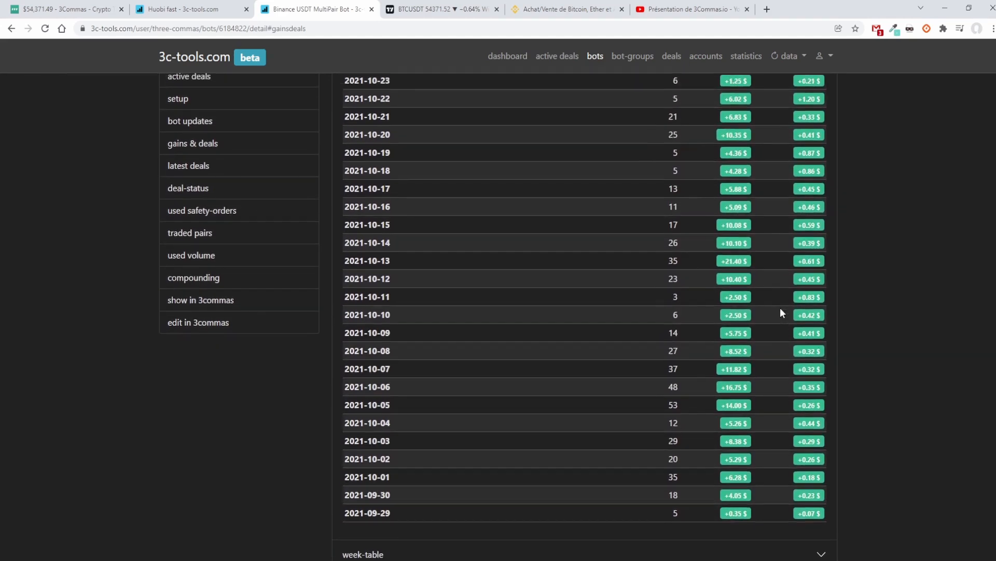
scroll(782, 309, "up", 12)
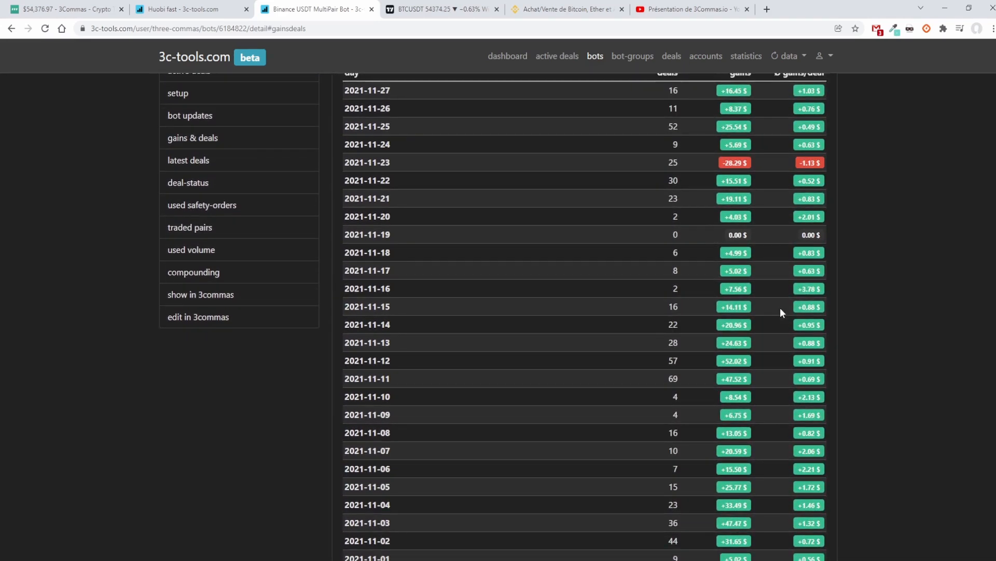
scroll(780, 307, "up", 2)
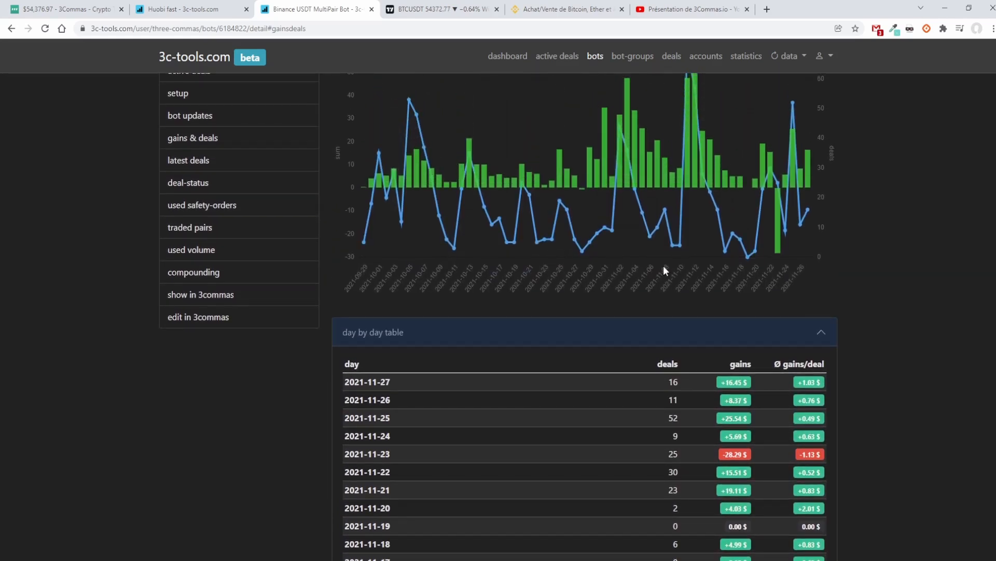
Step: Switch to 3Commas, check the active deals, and open the Binance USDT MultiPair Bot from the DCA bot list to view its settings
left_click(66, 8)
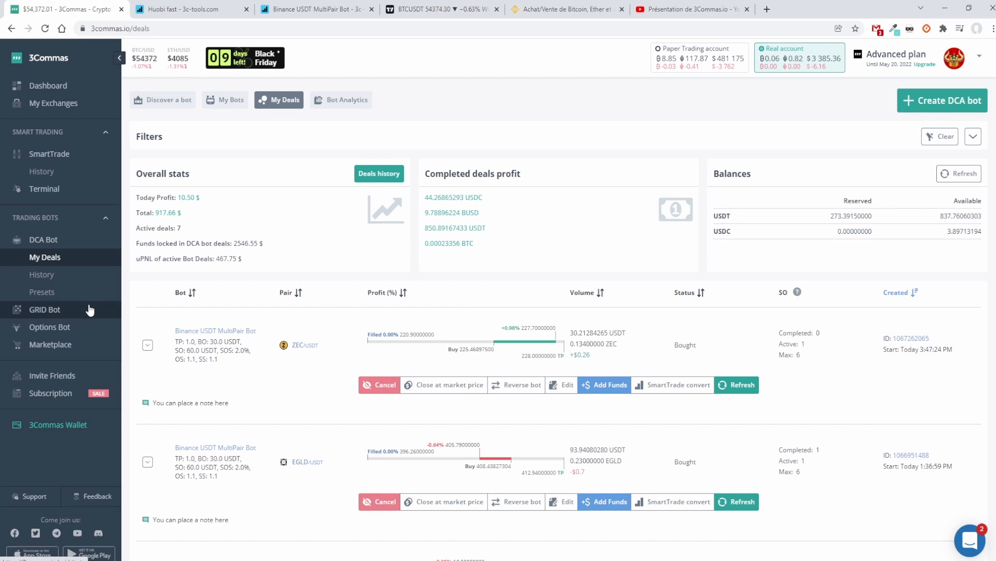
scroll(91, 310, "down", 1)
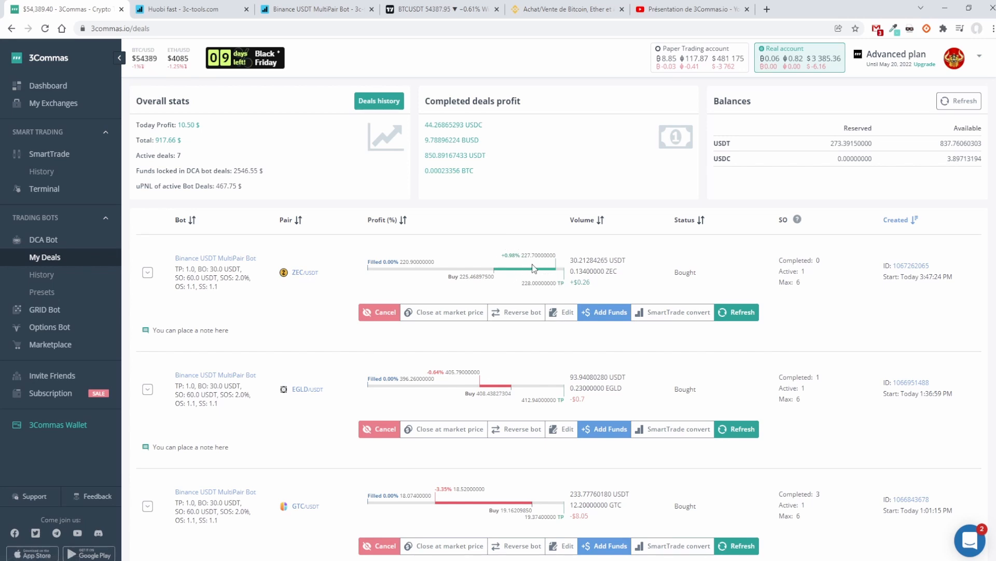
left_click(32, 240)
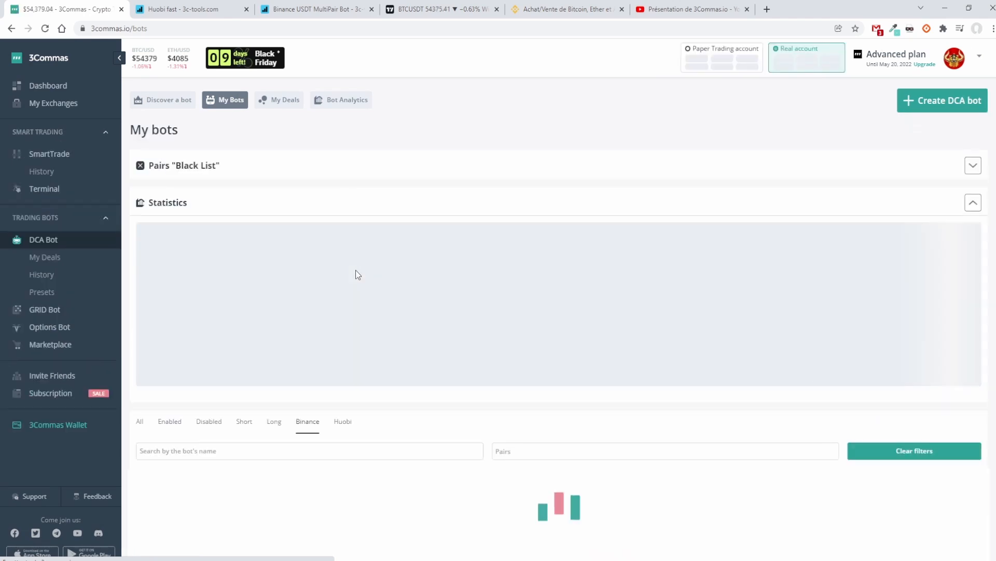
scroll(358, 274, "down", 4)
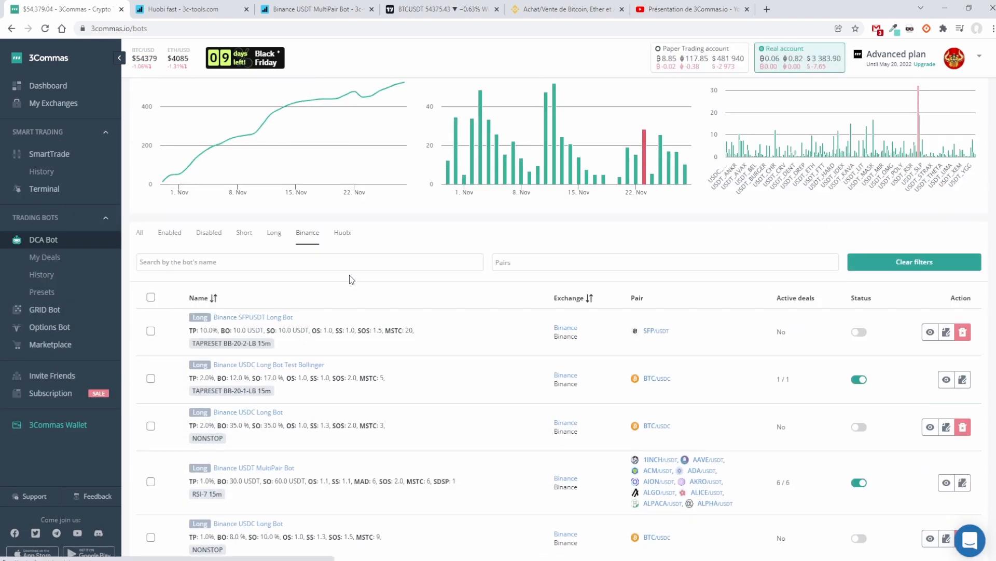
scroll(350, 275, "down", 1)
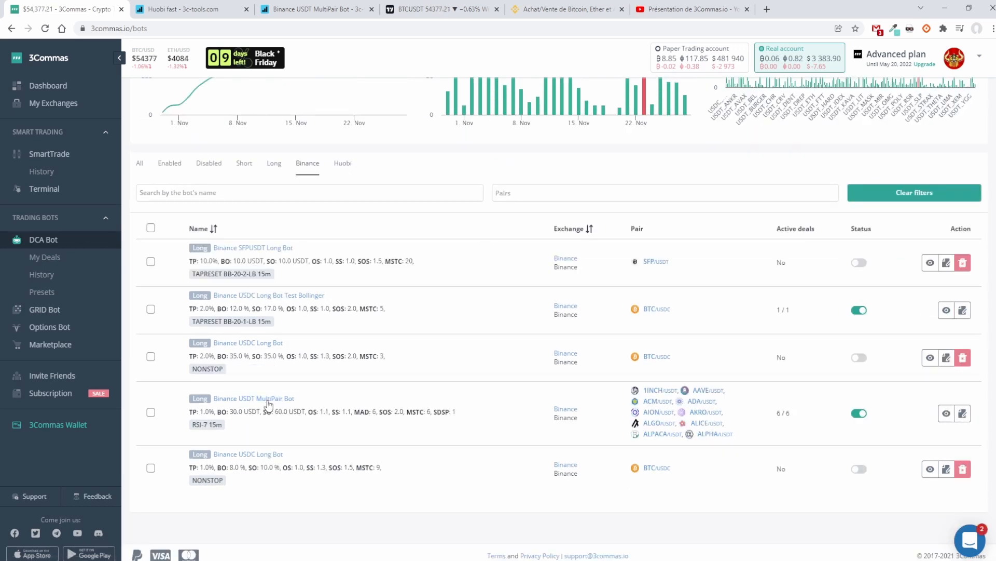
left_click(266, 400)
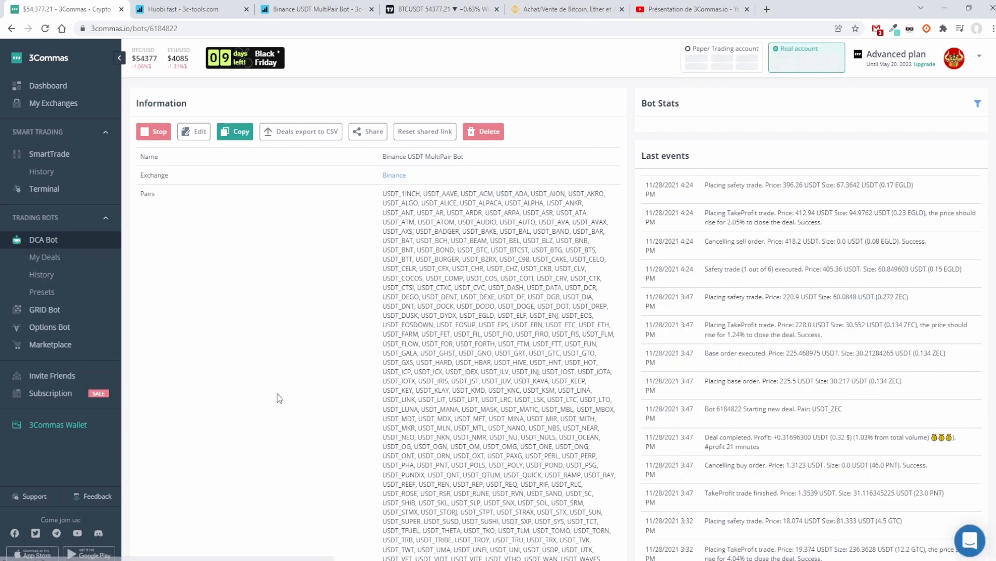
scroll(233, 286, "down", 5)
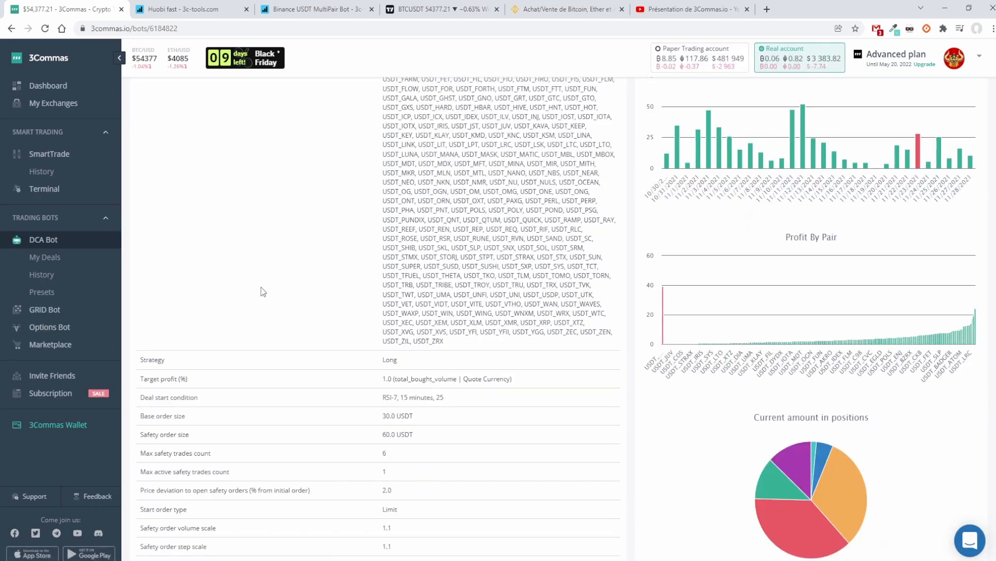
Step: Compare the base order size with the safety order size in the Binance USDT MultiPair Bot's settings
scroll(342, 343, "down", 1)
left_click_drag(420, 345, 366, 342)
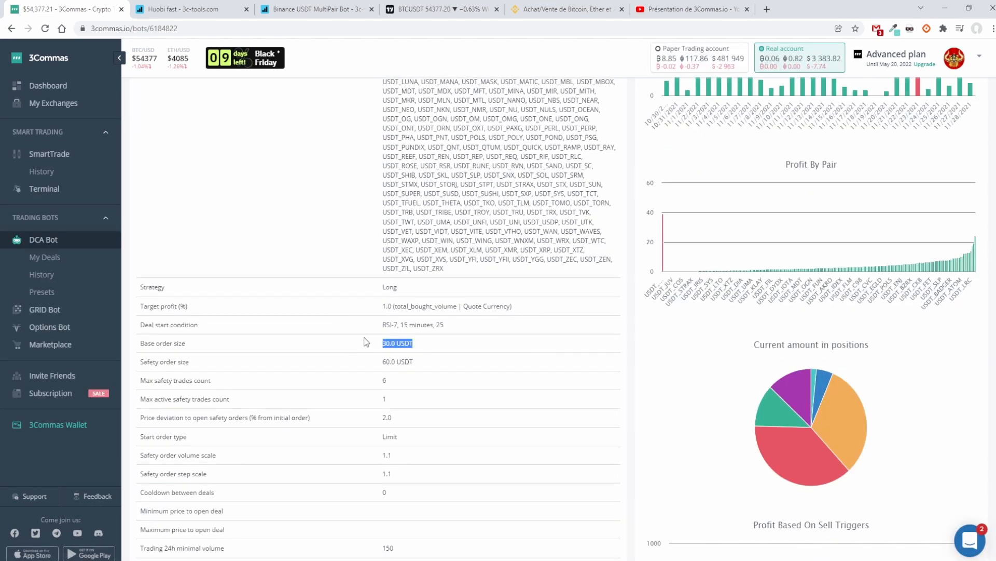
left_click_drag(423, 362, 377, 363)
left_click_drag(425, 346, 354, 348)
left_click_drag(428, 361, 376, 361)
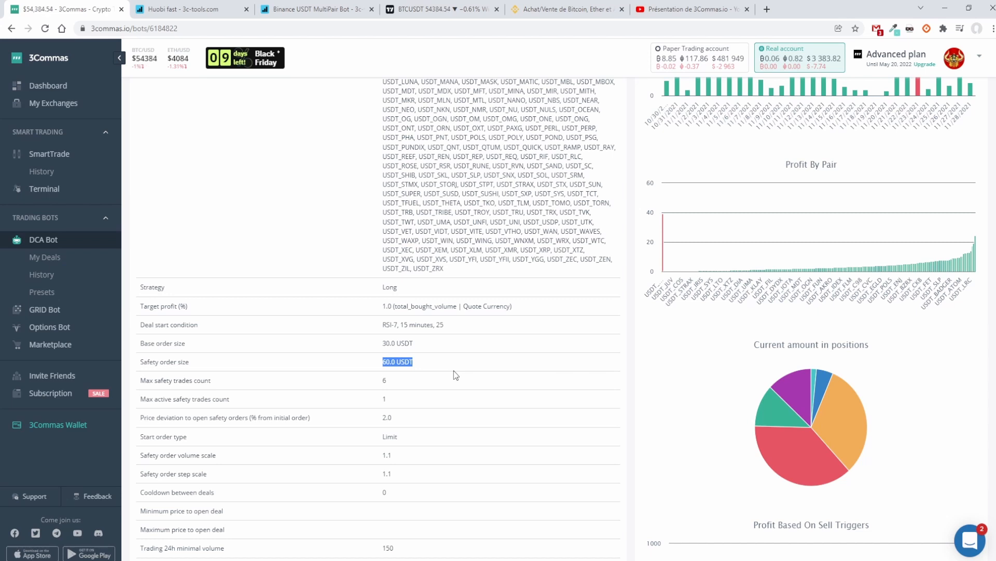
scroll(455, 375, "up", 1)
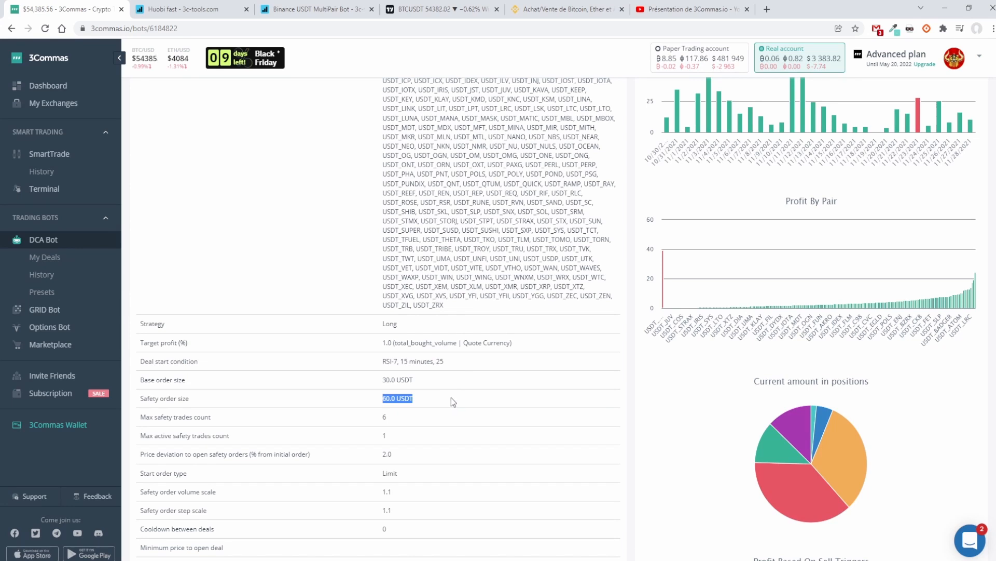
left_click(456, 396)
triple_click(450, 382)
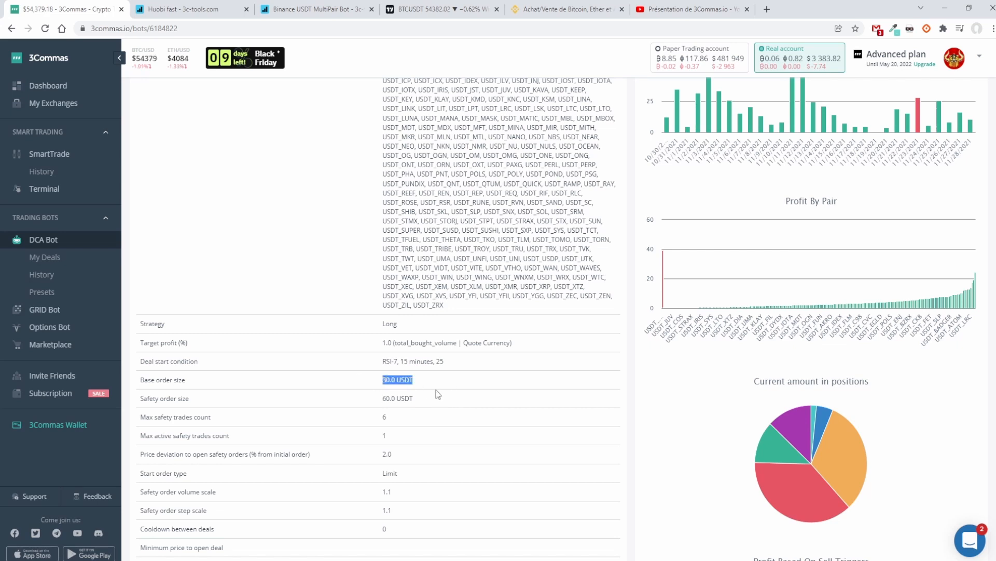
left_click_drag(402, 398, 356, 387)
Step: Return to the list of Binance DCA bots and check the Binance USDT MultiPair Bot's entry
scroll(356, 387, "up", 5)
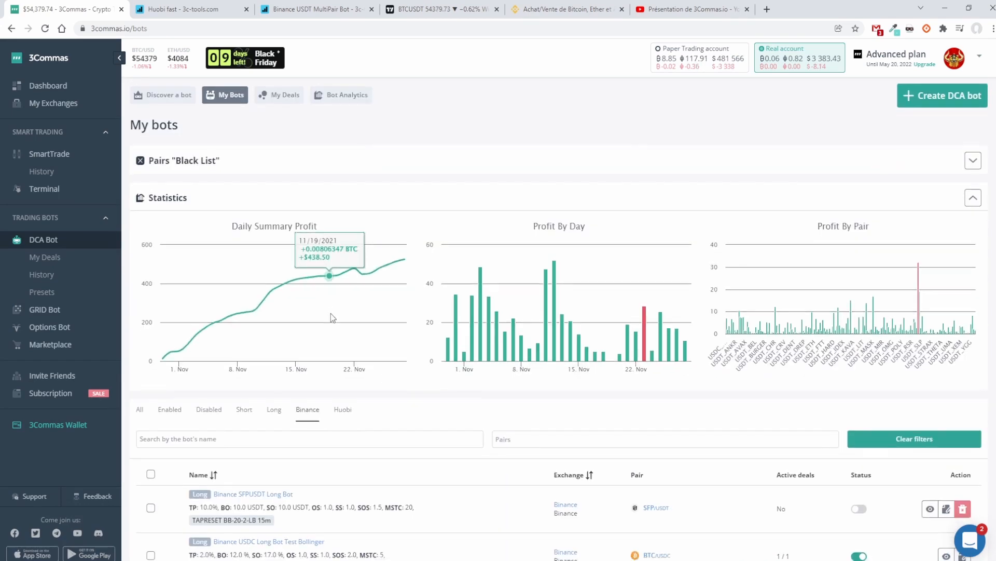
scroll(331, 312, "down", 3)
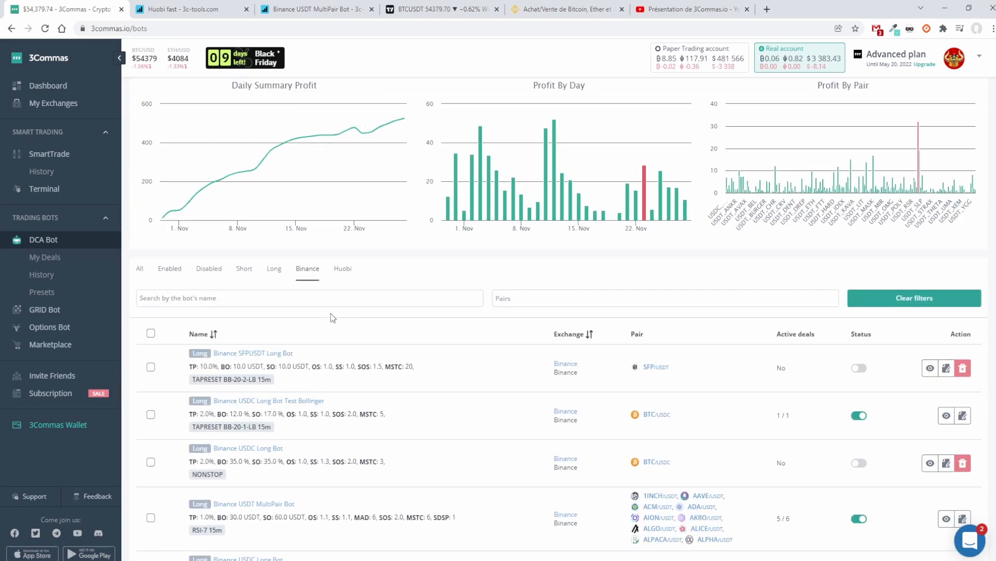
scroll(331, 313, "down", 2)
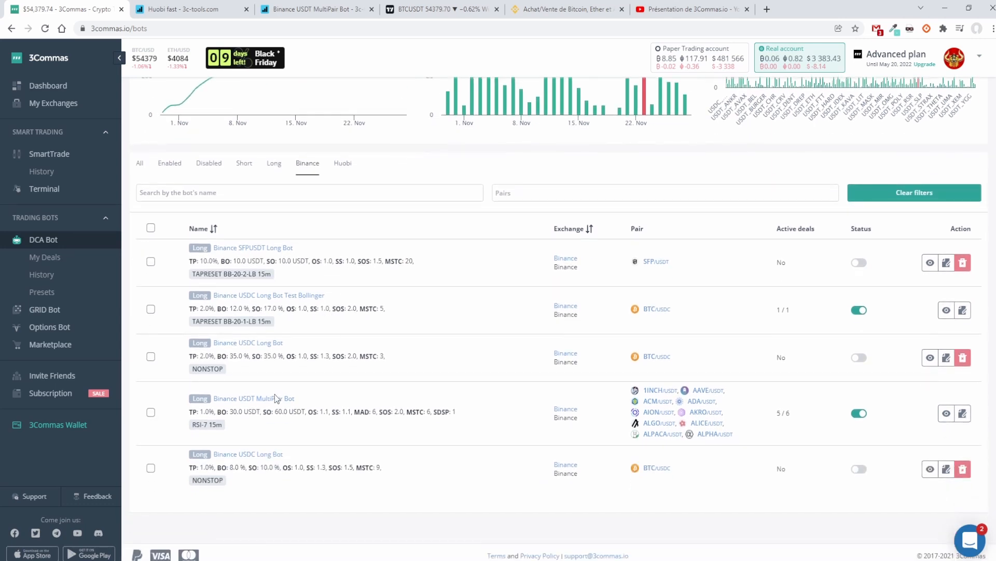
left_click(277, 398)
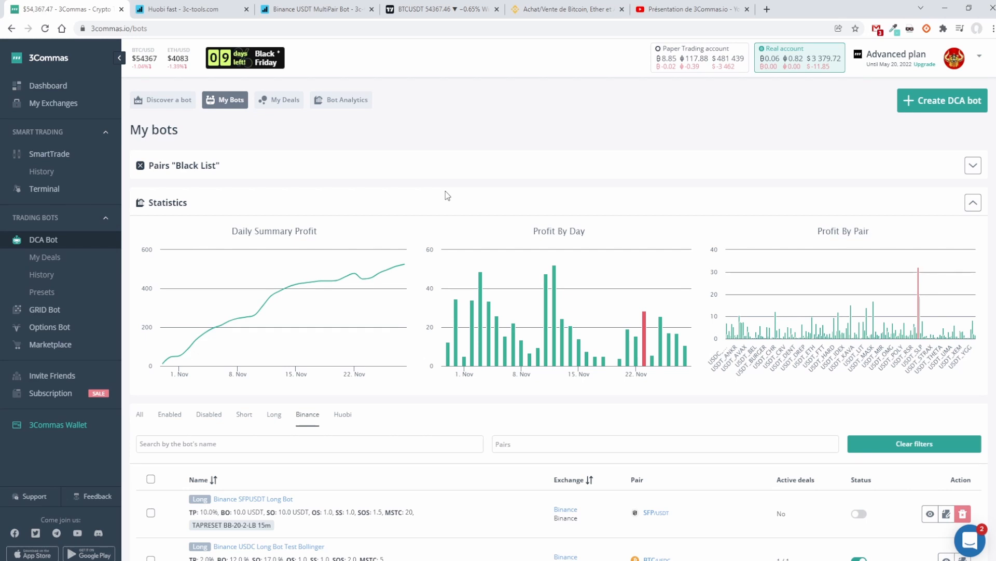
Step: Review the profit statistics above the bot list and open the SmartTrade page
scroll(446, 191, "down", 2)
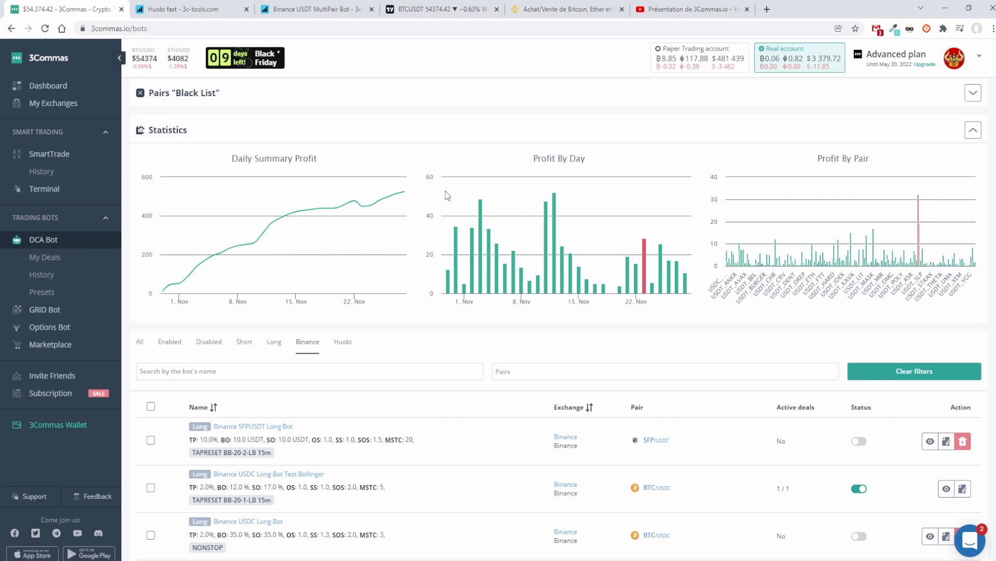
scroll(36, 197, "up", 2)
left_click(63, 155)
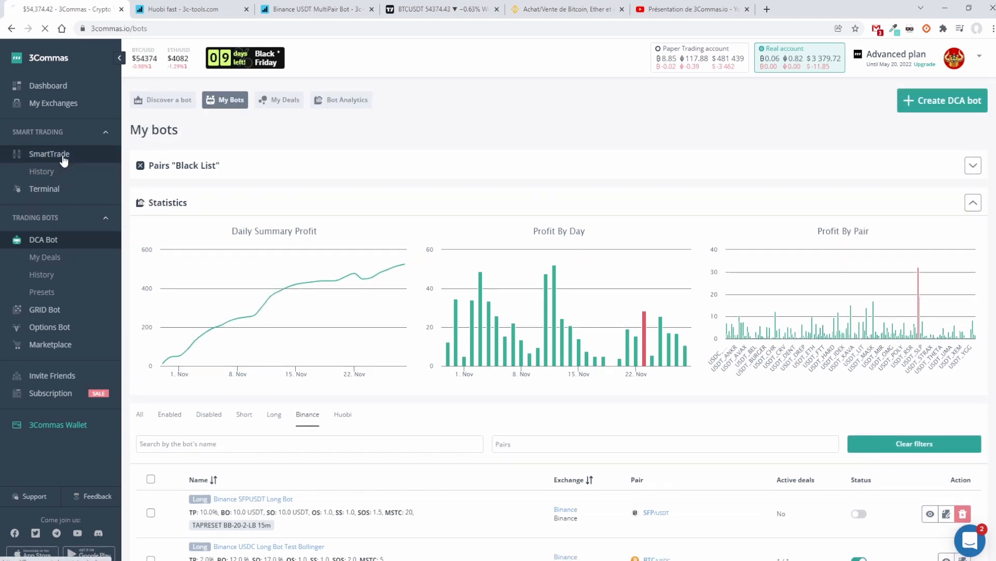